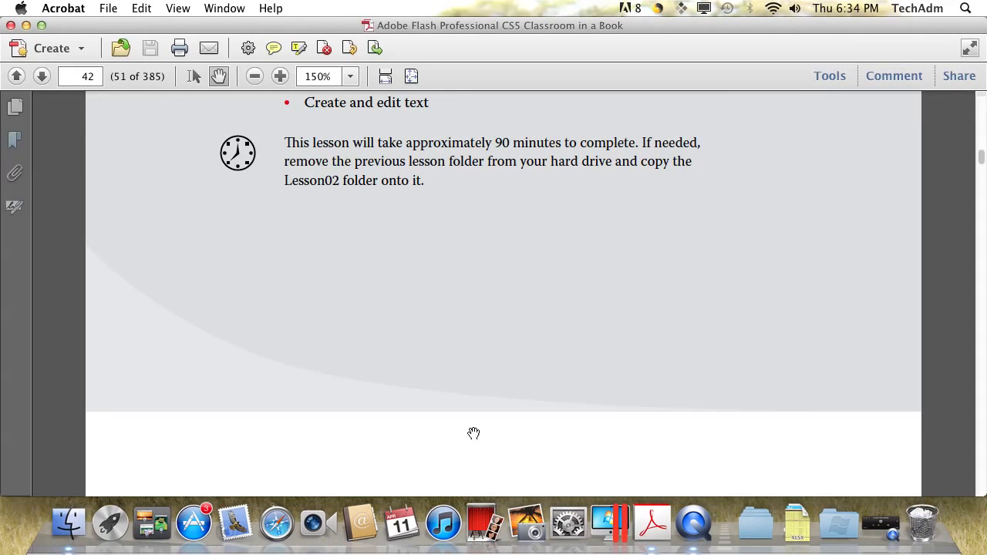
Launch Adobe Flash Professional CS5.5.
click(128, 545)
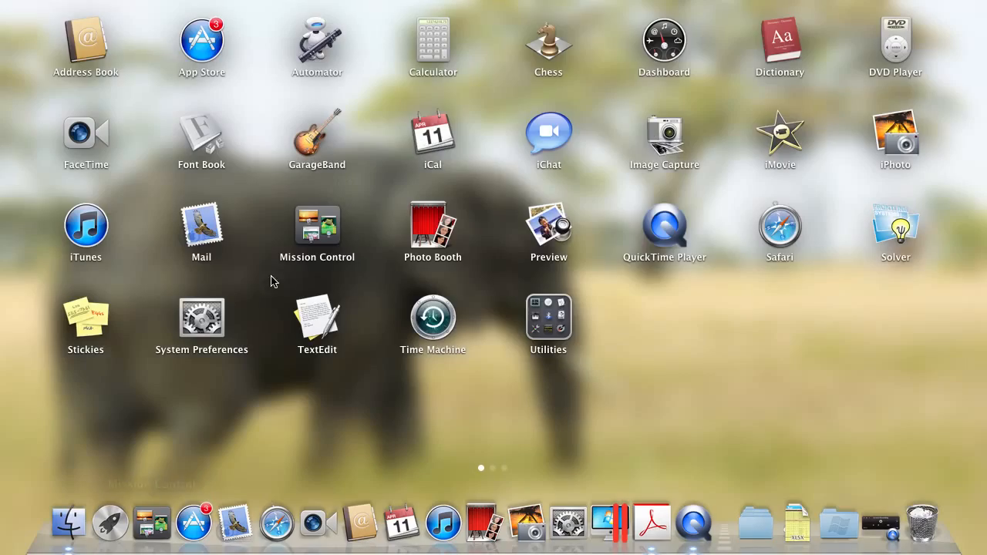
drag(738, 409, 370, 409)
click(91, 312)
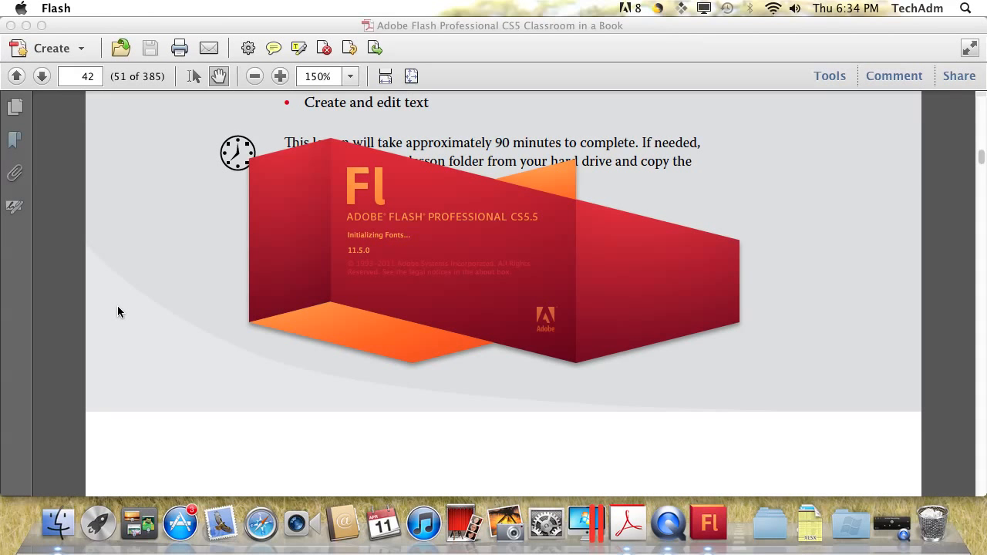
In Finder, browse to the 02End folder inside Lesson02 of the Interactive Programming folder on the Desktop.
click(57, 525)
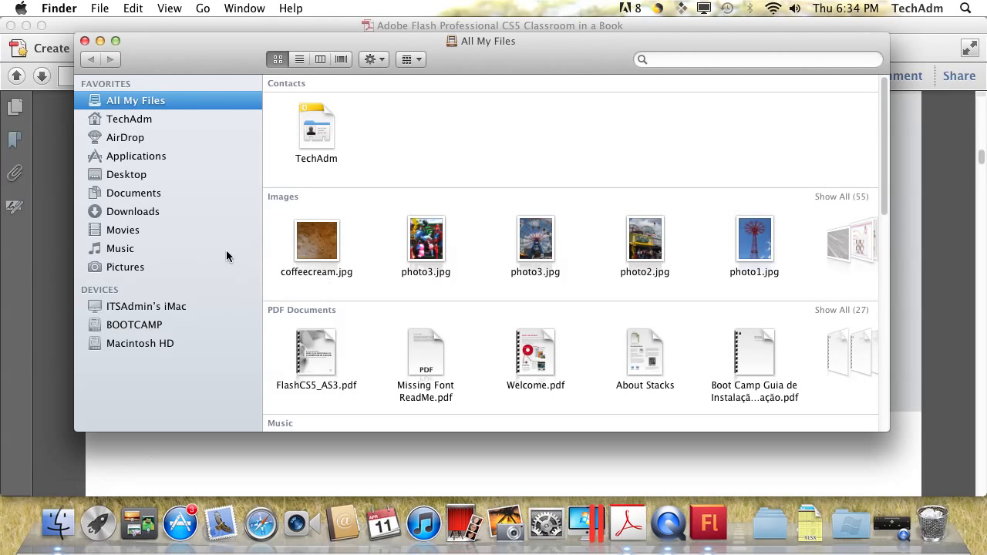
click(123, 178)
click(309, 82)
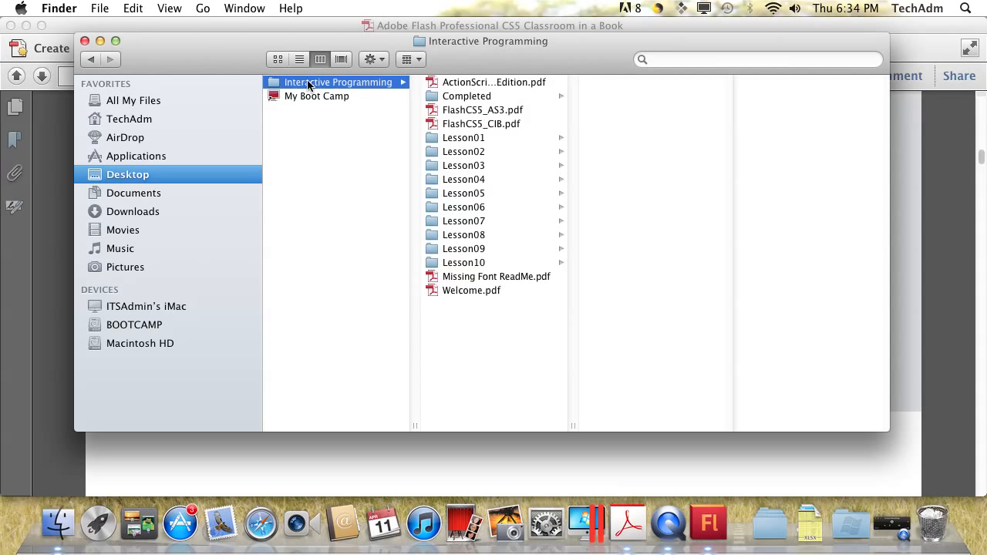
click(463, 152)
click(615, 83)
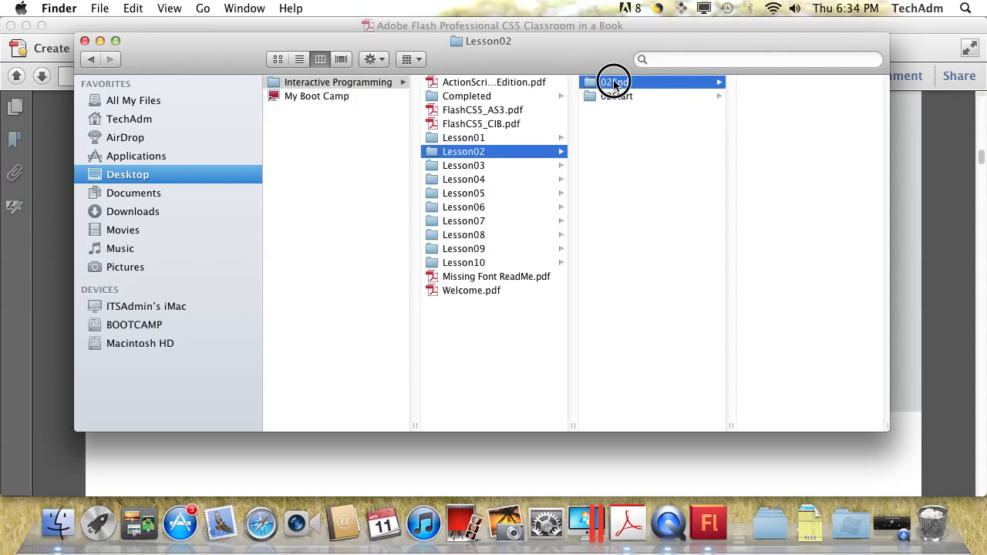
Open 02End.html in the browser to examine the finished banner, and close the browser window.
right_click(752, 112)
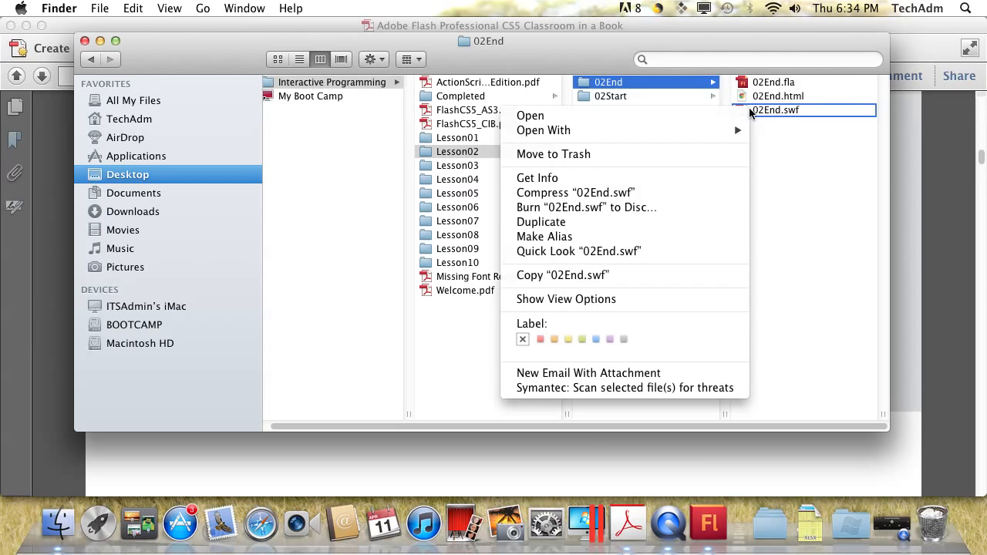
mouse_move(718, 133)
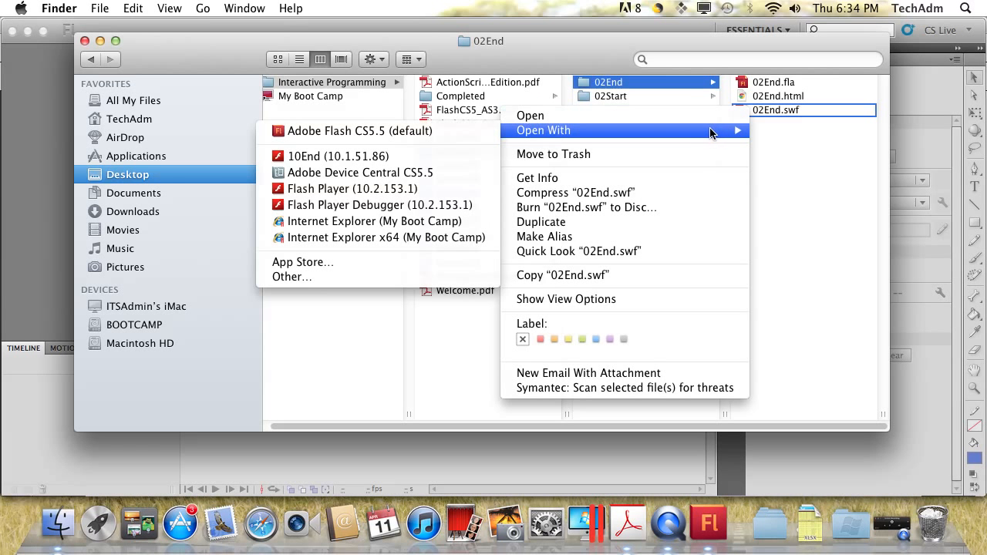
click(752, 98)
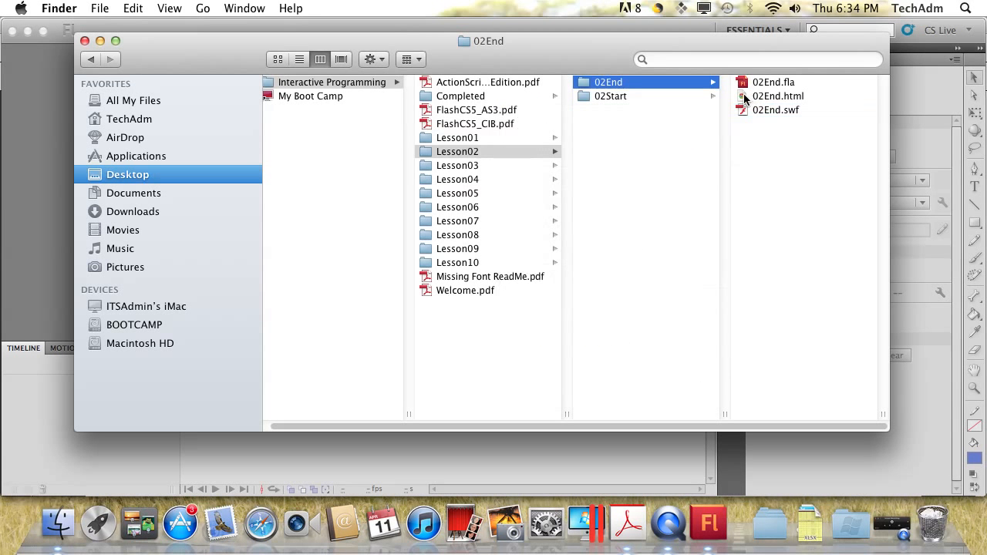
click(744, 93)
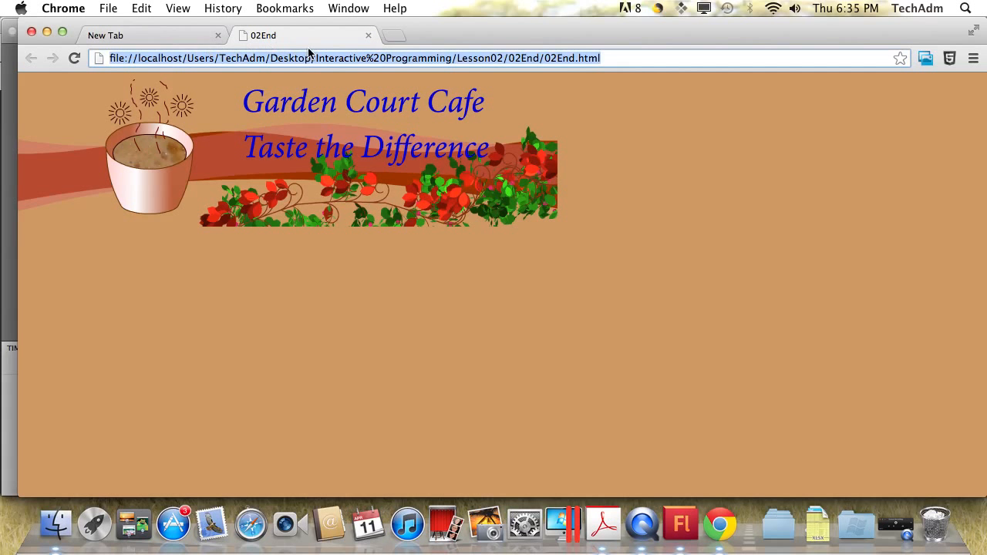
click(31, 31)
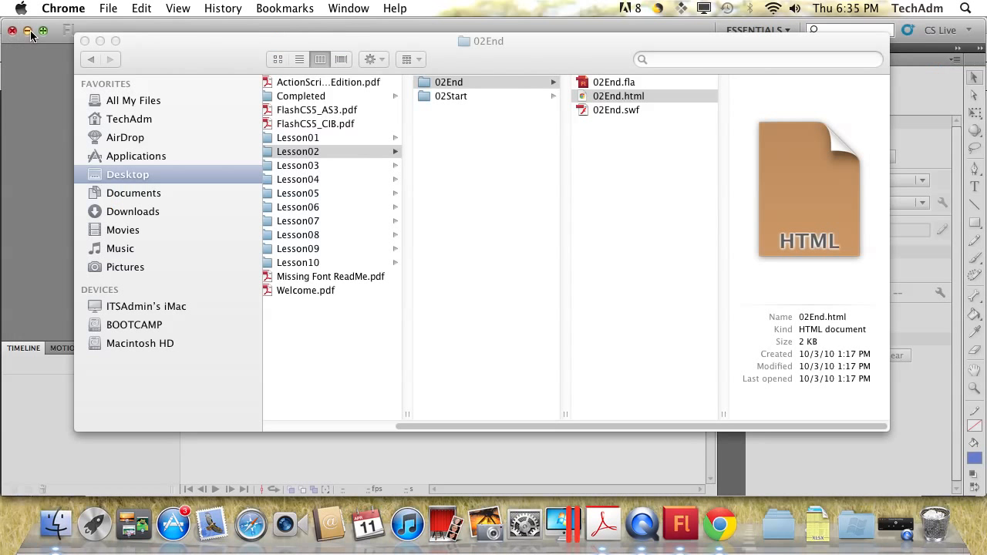
Switch to Flash and set up a new ActionScript 3.0 document 700 px wide and 200 px high.
click(21, 145)
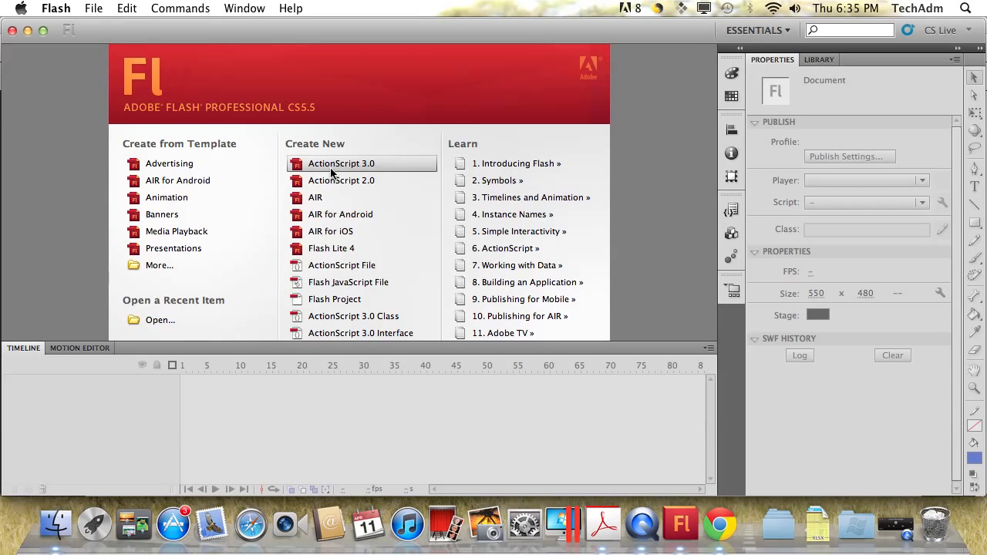
click(93, 8)
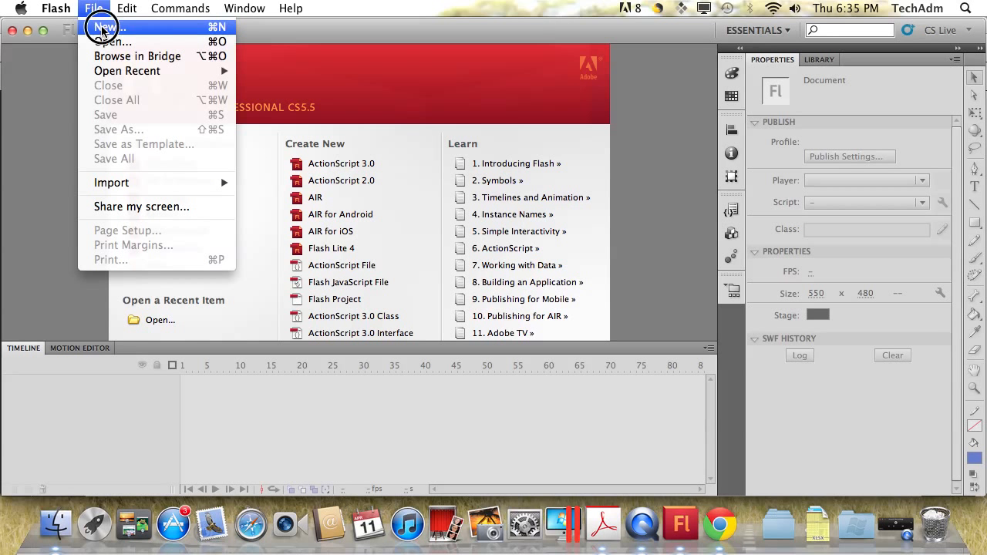
click(103, 30)
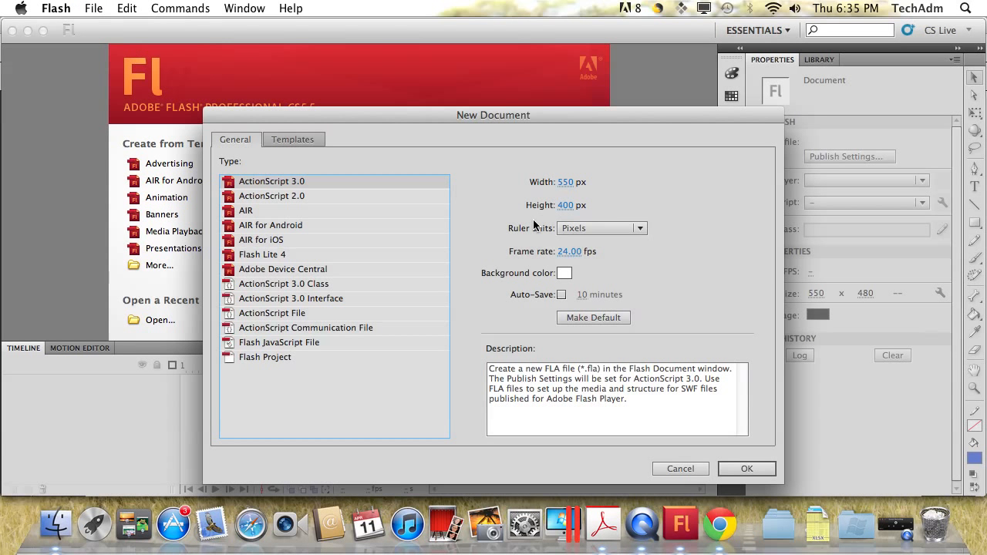
click(566, 182)
text(700)
key(Tab)
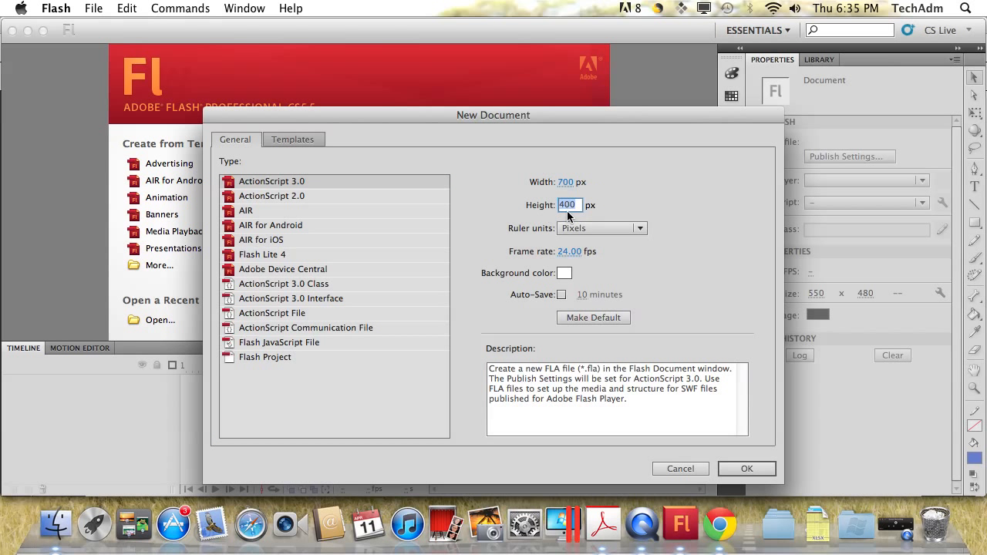
text(200)
click(502, 214)
Set the new document's background color to #cc9966 and create the document.
click(565, 272)
click(606, 288)
text(#)
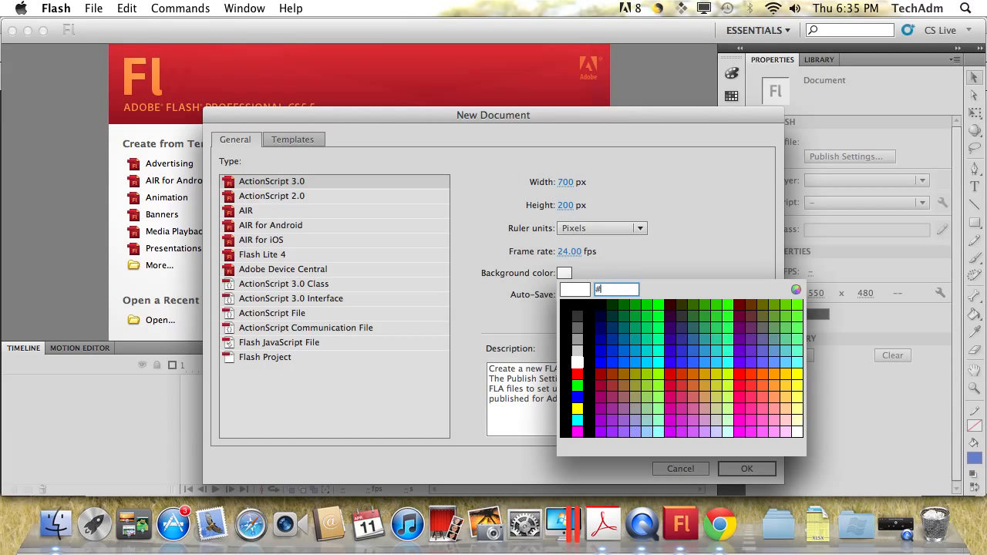
text(cc9966)
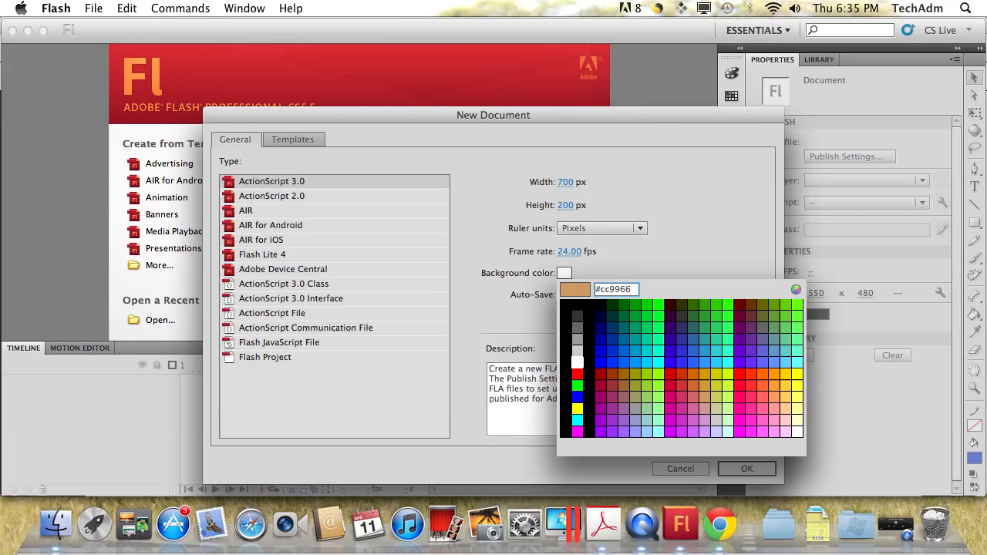
key(Return)
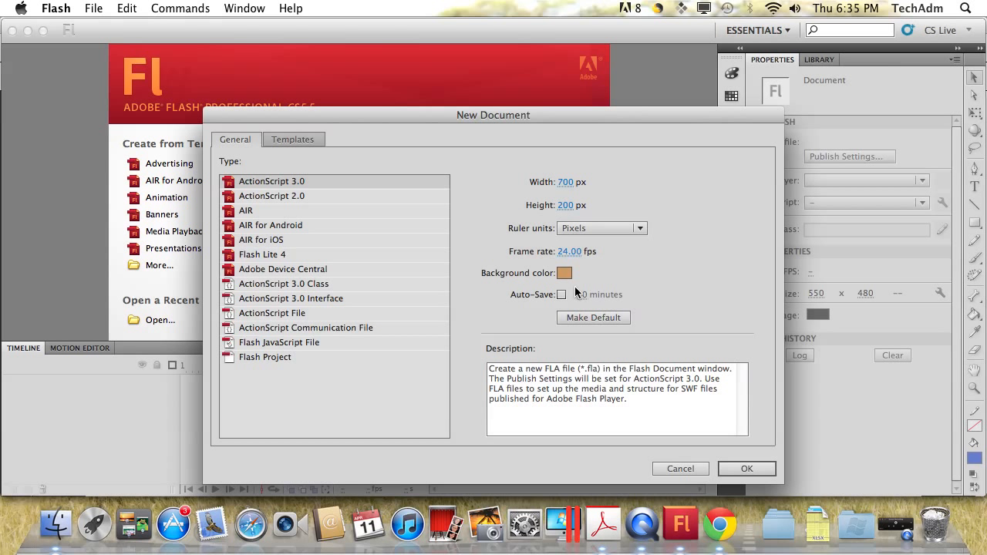
key(Return)
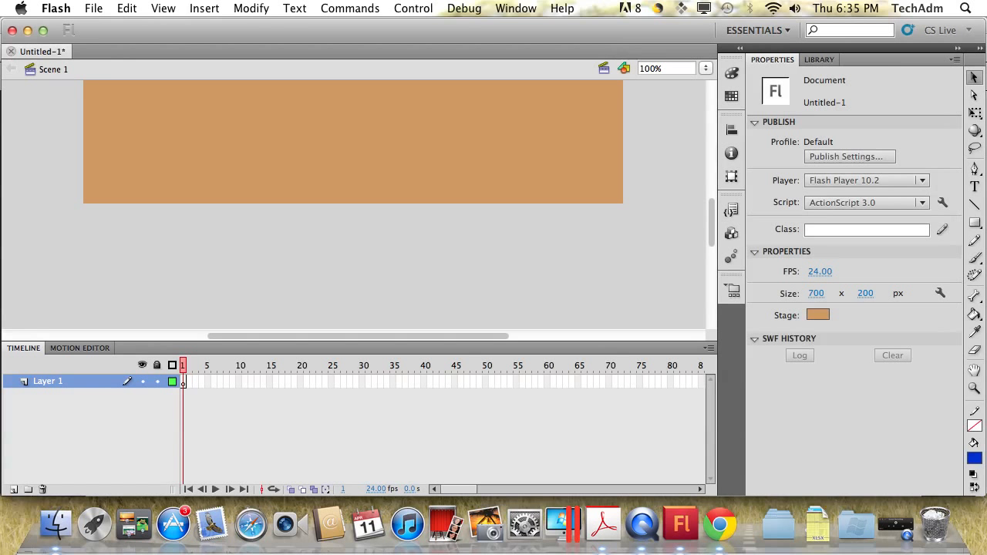
Save the document as 02_workingcopy.fla in the 02Start folder inside Interactive Programming, Lesson02.
click(94, 7)
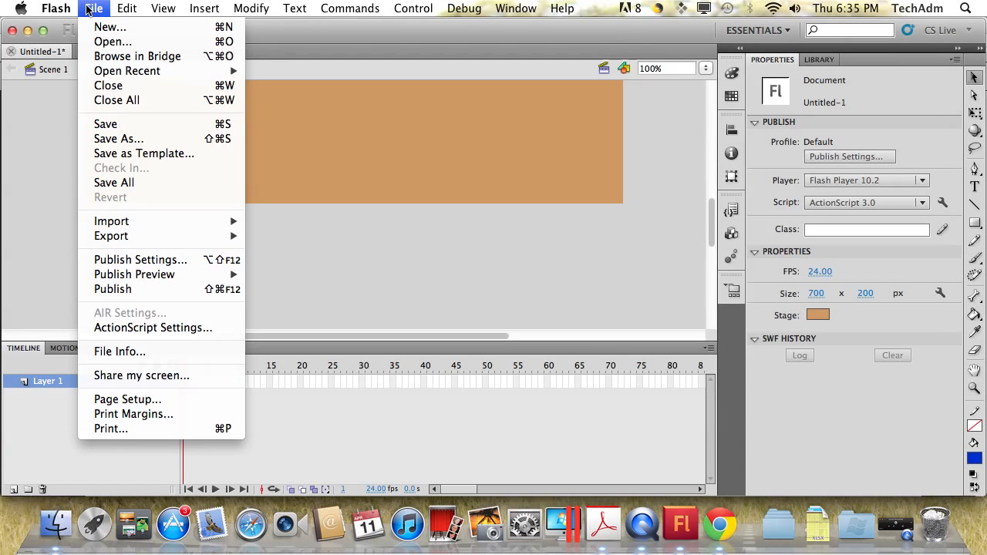
click(116, 138)
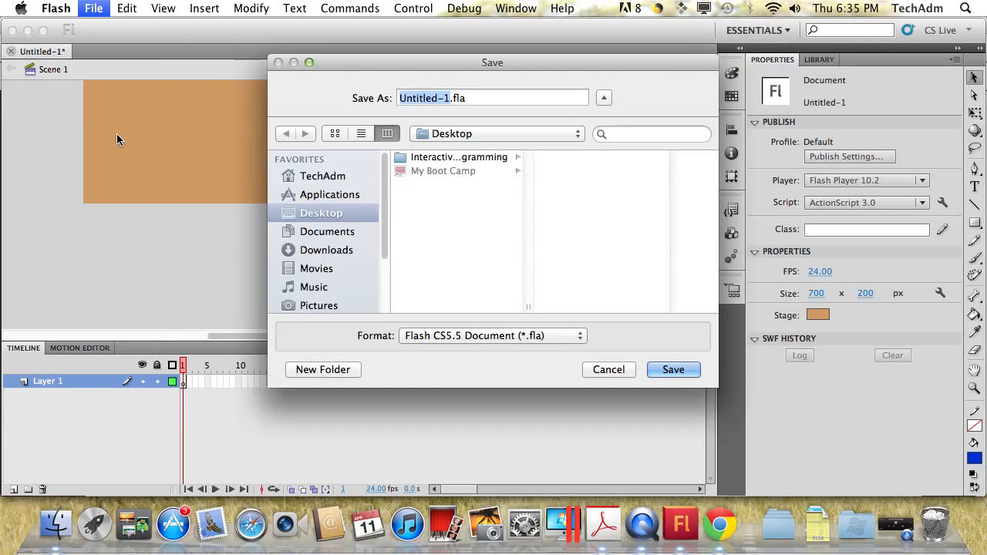
click(439, 158)
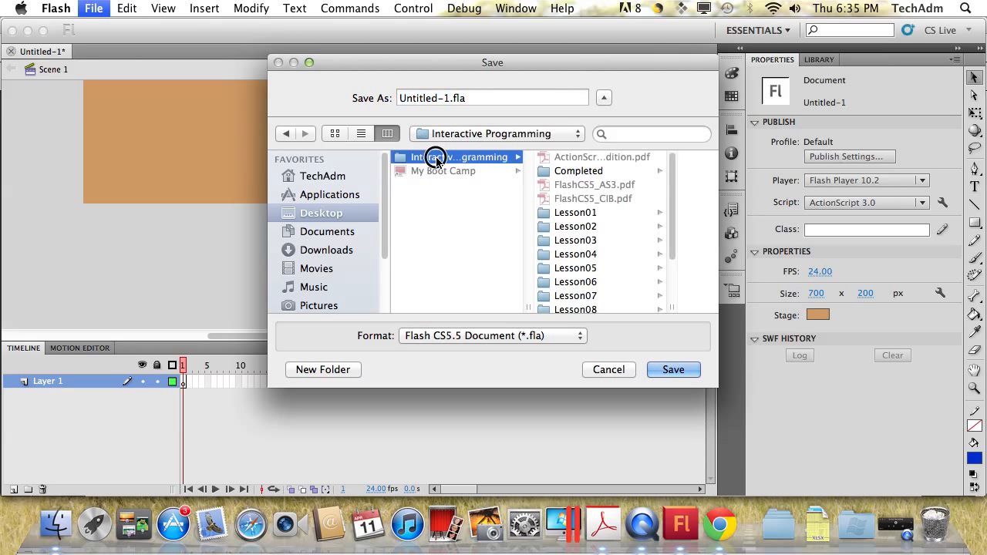
click(560, 229)
click(607, 171)
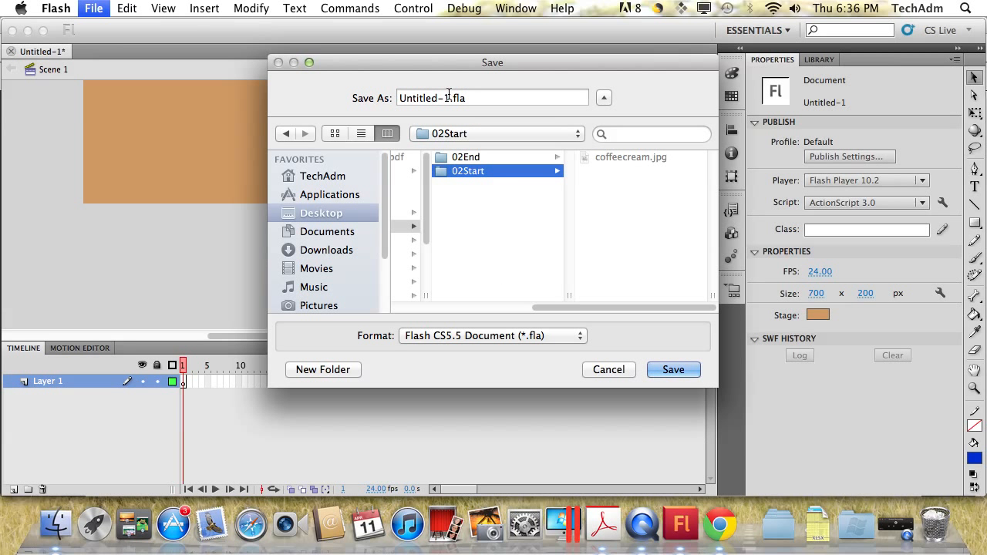
click(357, 97)
text(02_wo)
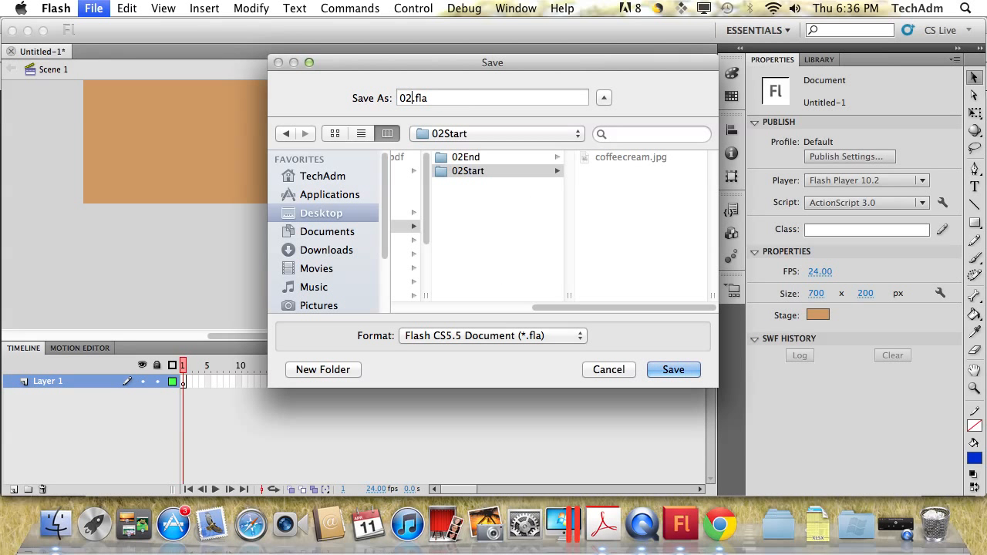
text(rkingcopy)
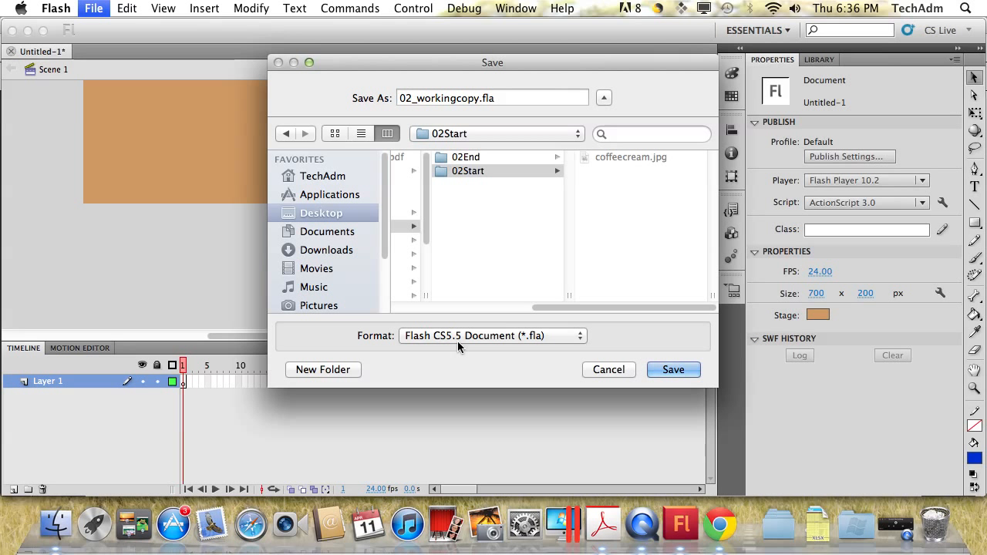
click(685, 369)
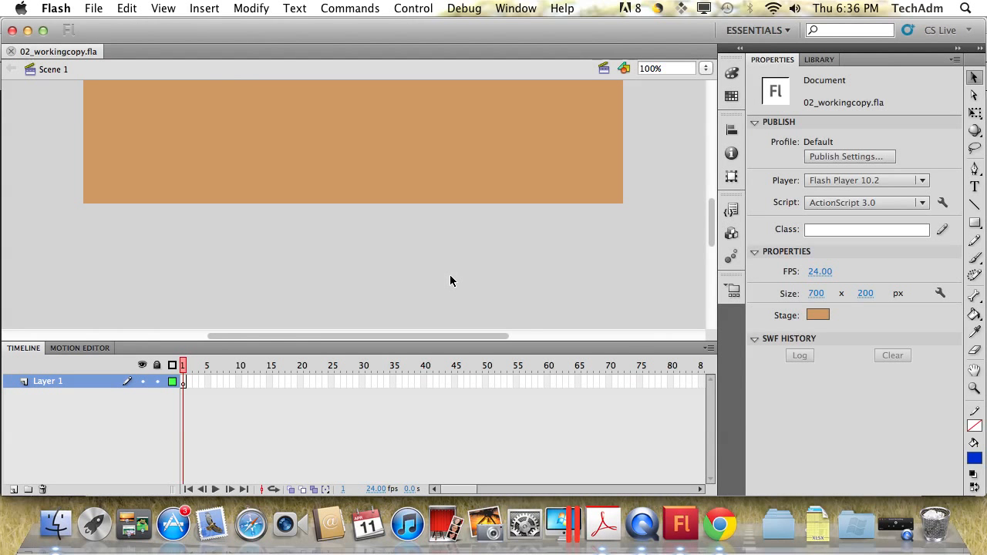
Activate the Rectangle tool, undock the tool palette over the stage, and turn off Object Drawing mode.
drag(710, 231, 715, 213)
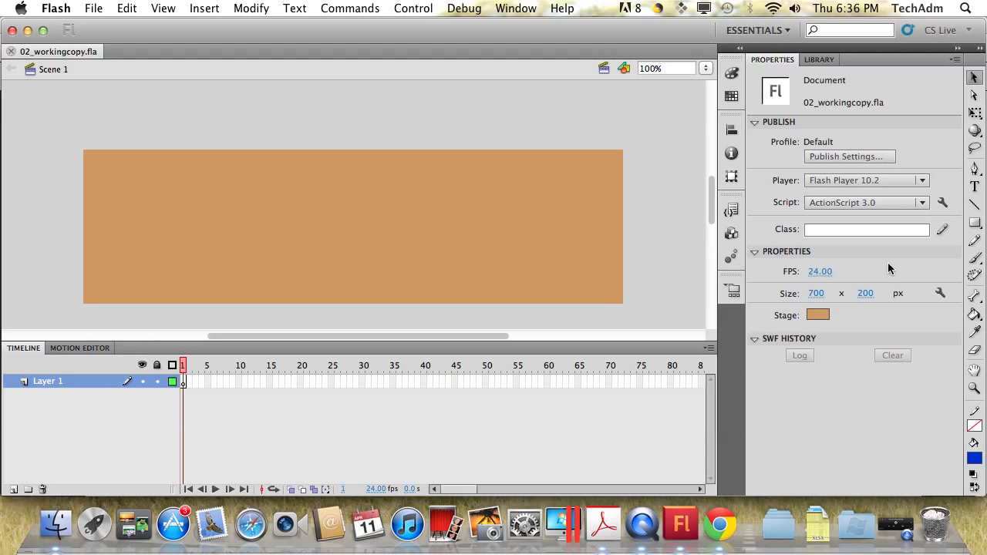
click(975, 224)
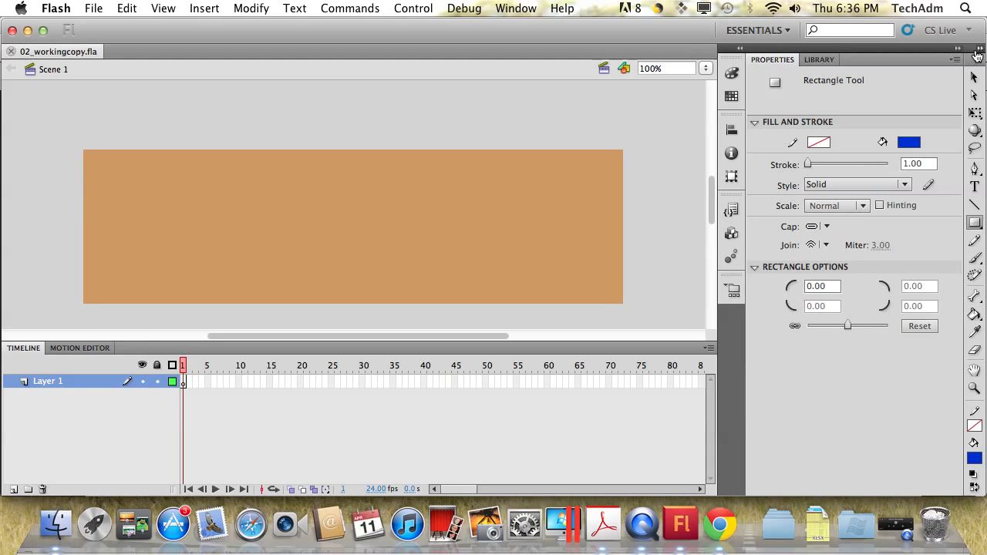
drag(978, 61, 604, 102)
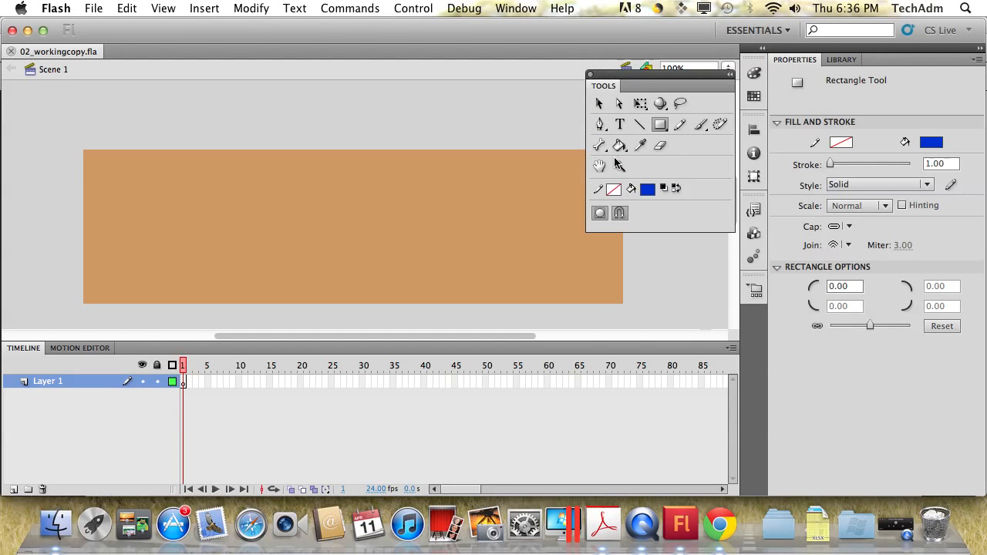
click(599, 216)
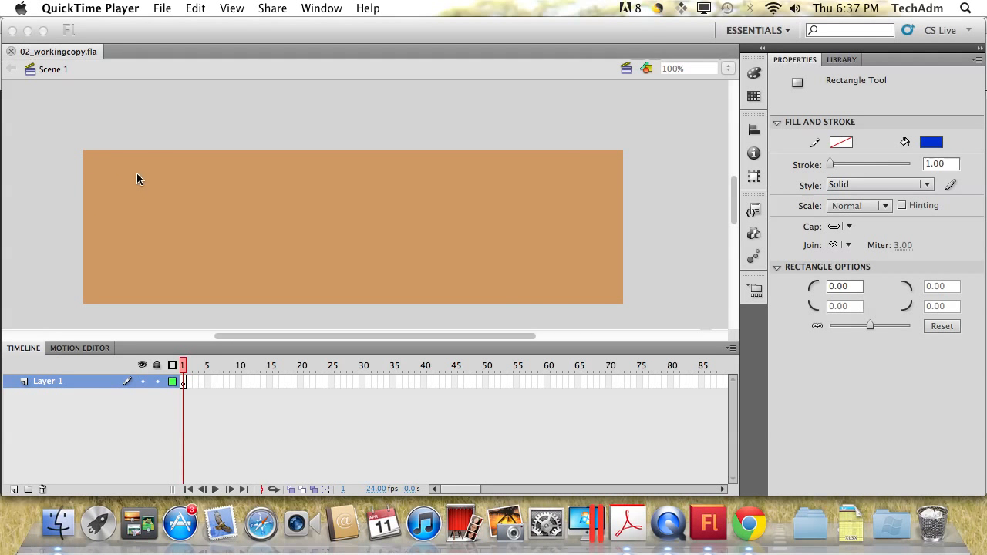
click(89, 166)
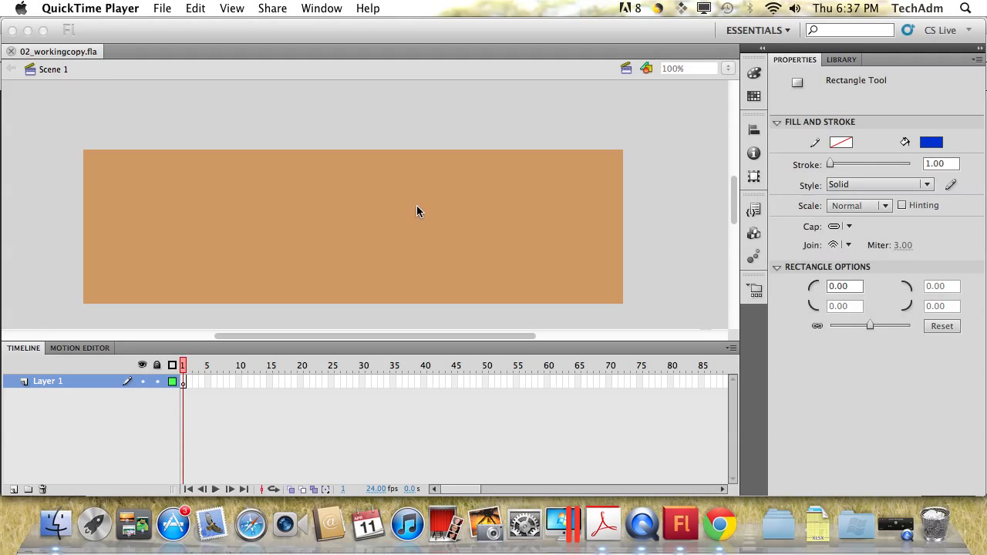
Set the Rectangle tool's stroke color to #663300.
click(845, 148)
click(841, 145)
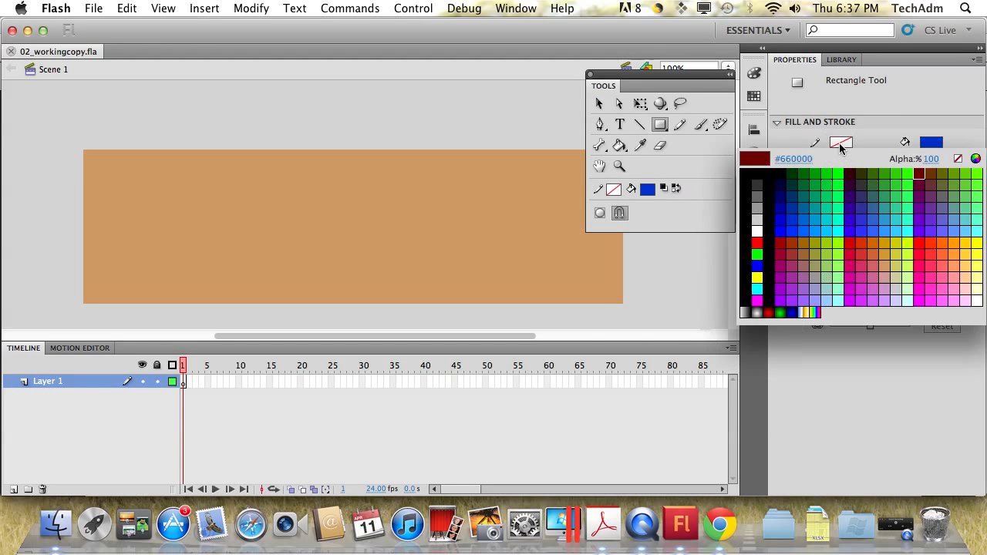
click(795, 159)
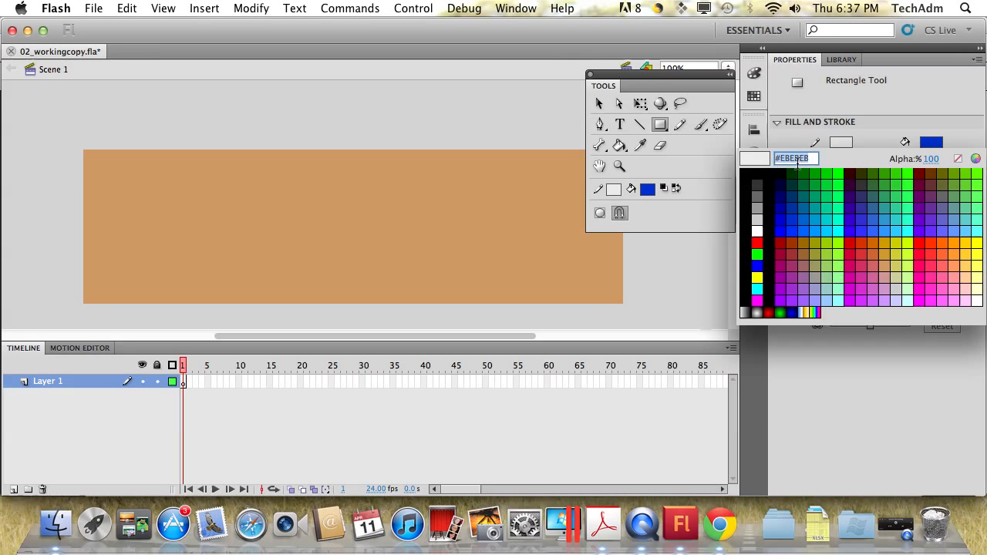
text(663)
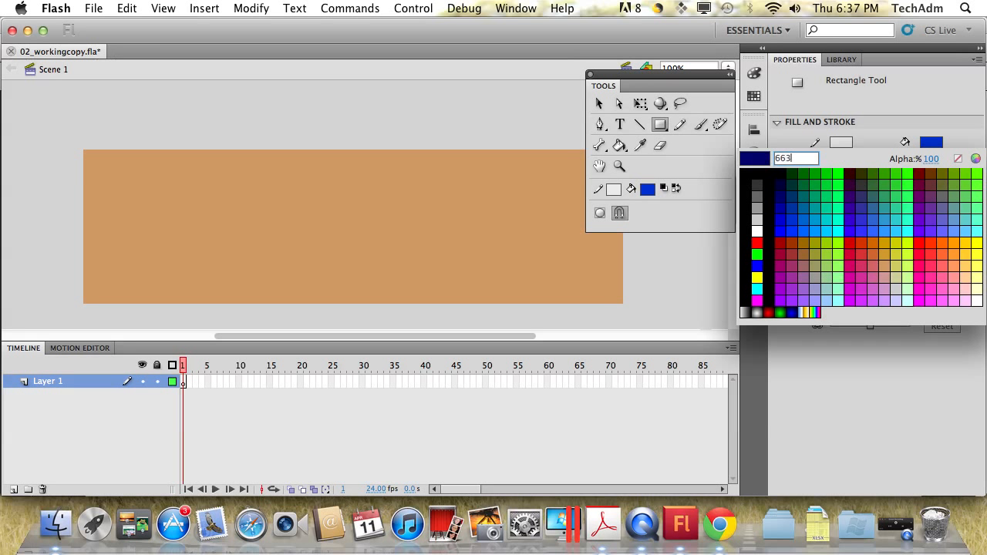
text(300)
key(Return)
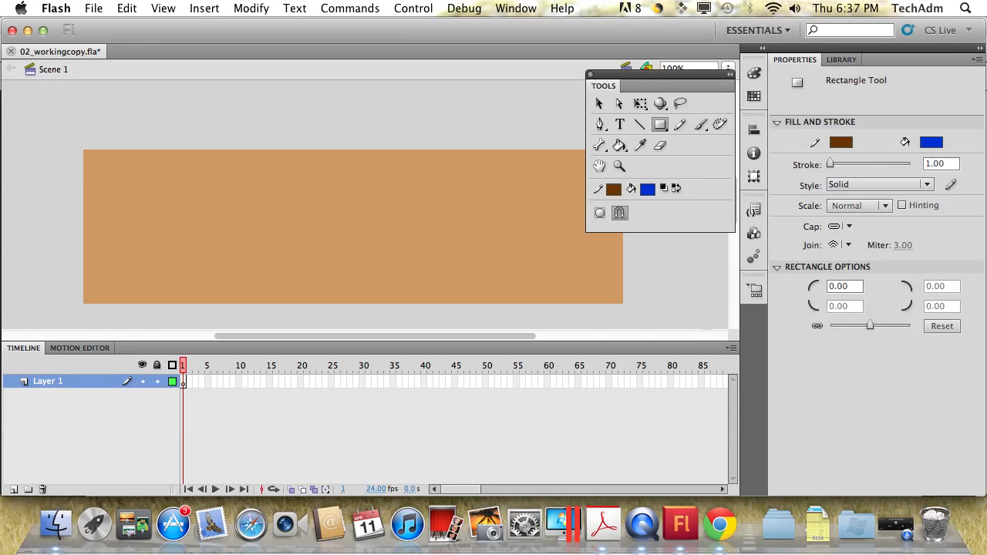
Set the Rectangle tool's fill color to #cc6600 and draw a rectangle about 99 by 124 px on the stage's left part.
click(931, 146)
click(801, 159)
text(cc6600)
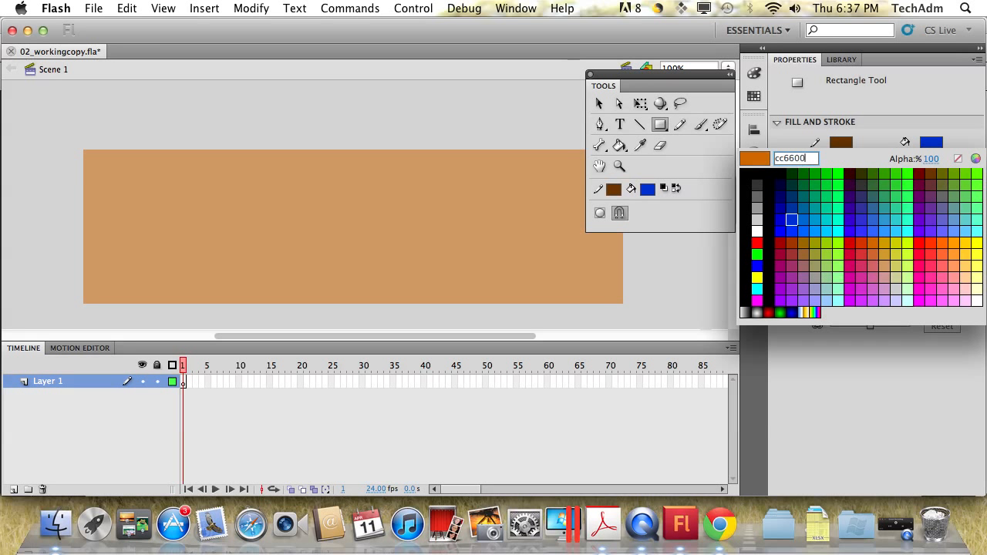
key(Return)
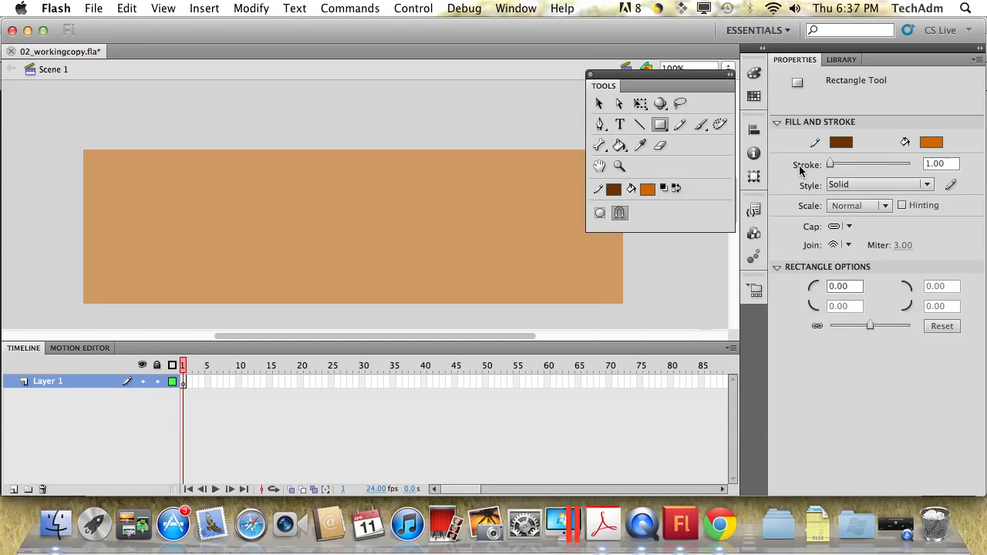
drag(631, 77, 696, 205)
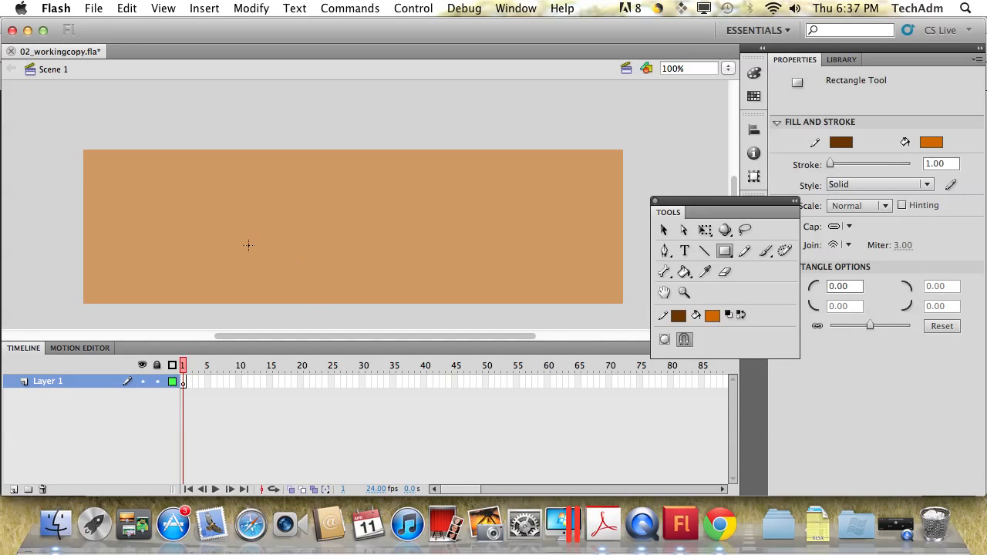
mouse_move(139, 182)
mouse_down()
mouse_move(190, 216)
mouse_move(185, 276)
mouse_move(214, 277)
mouse_up()
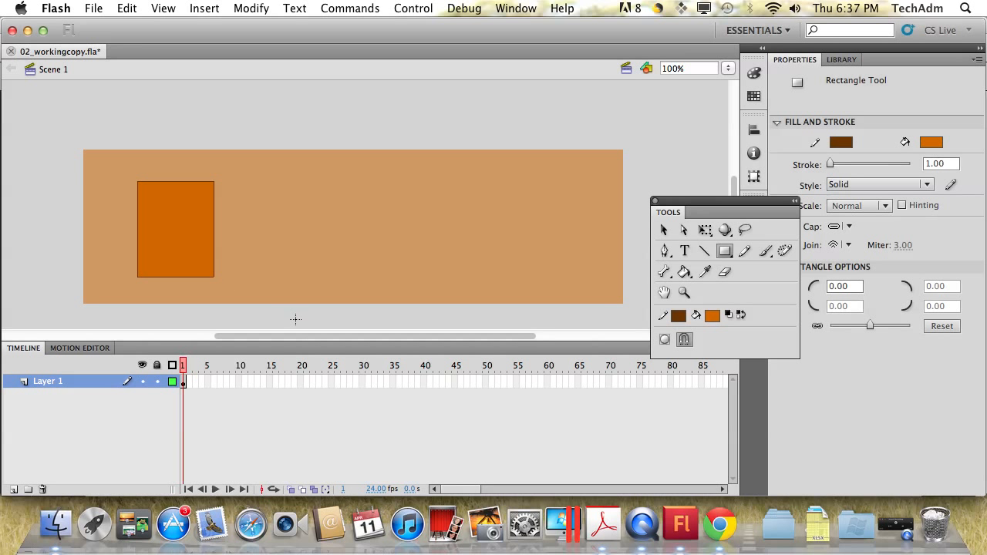
Select the whole rectangle, fill and outline, and enter a width of 130 and a height of 150.
drag(684, 212, 402, 188)
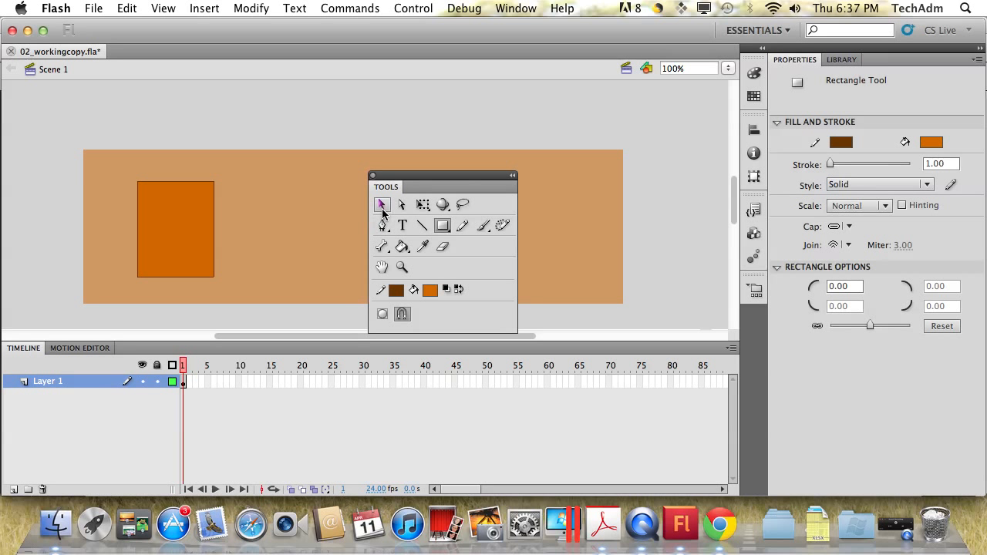
click(383, 208)
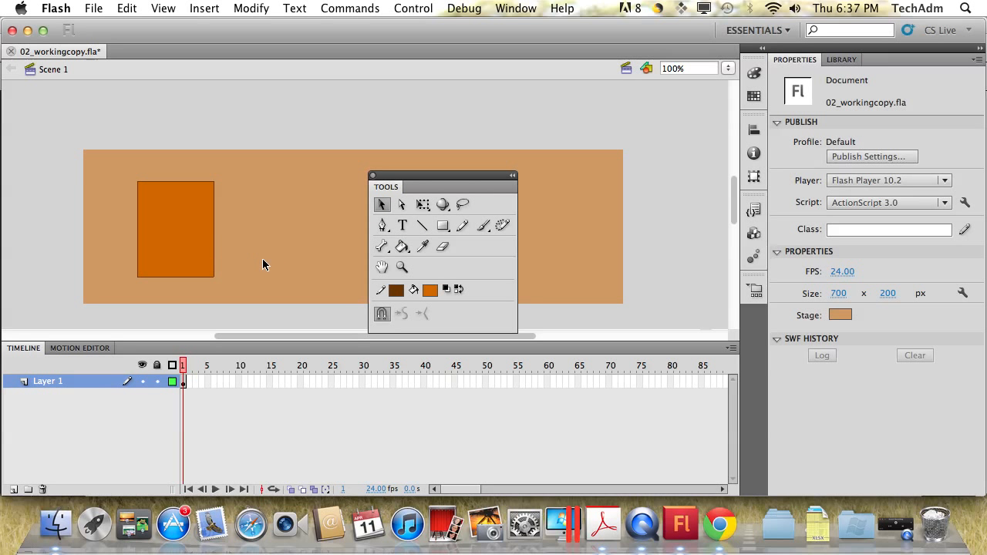
drag(47, 190, 282, 307)
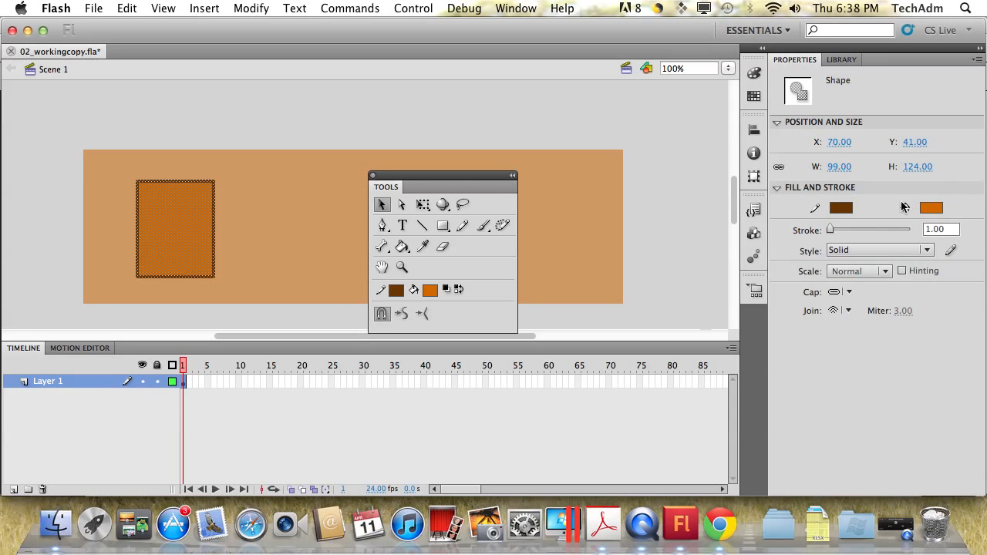
click(839, 167)
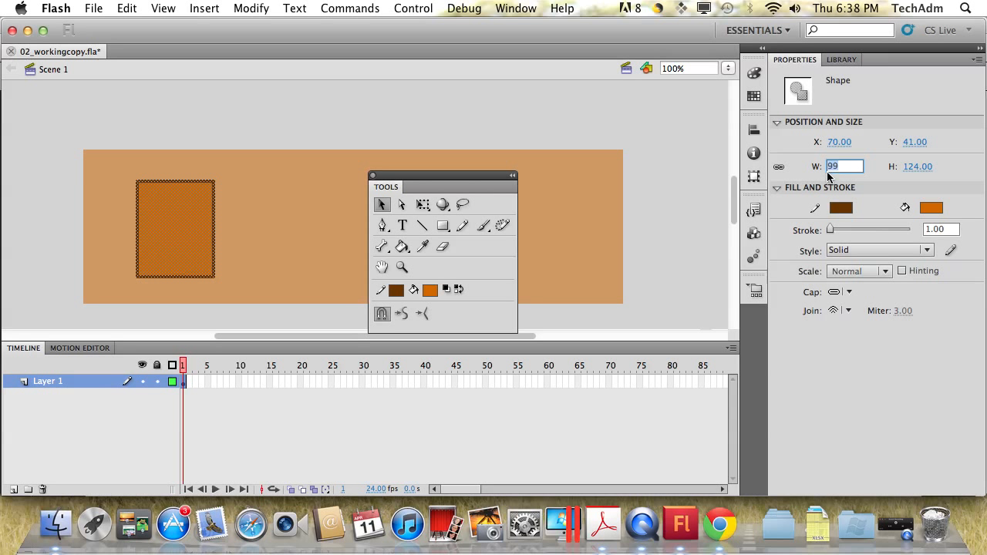
text(130)
key(Tab)
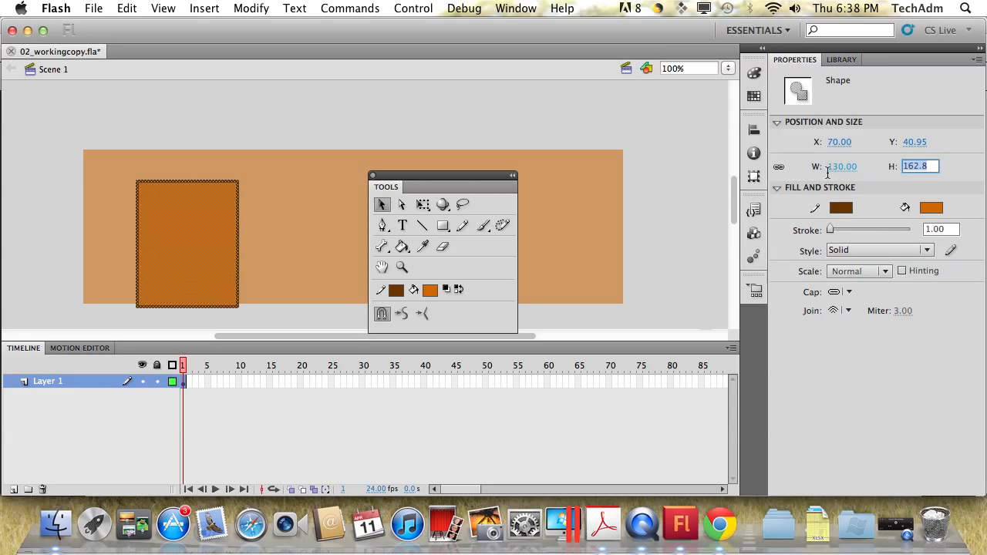
text(150)
key(Return)
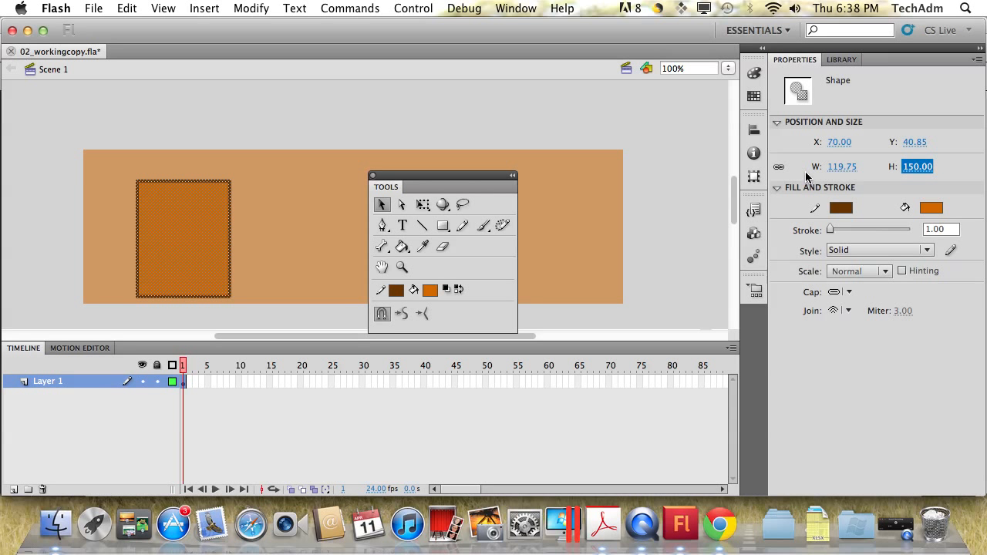
Unlink the rectangle's width and height values and set its width to 130, with the height at 150.
click(779, 166)
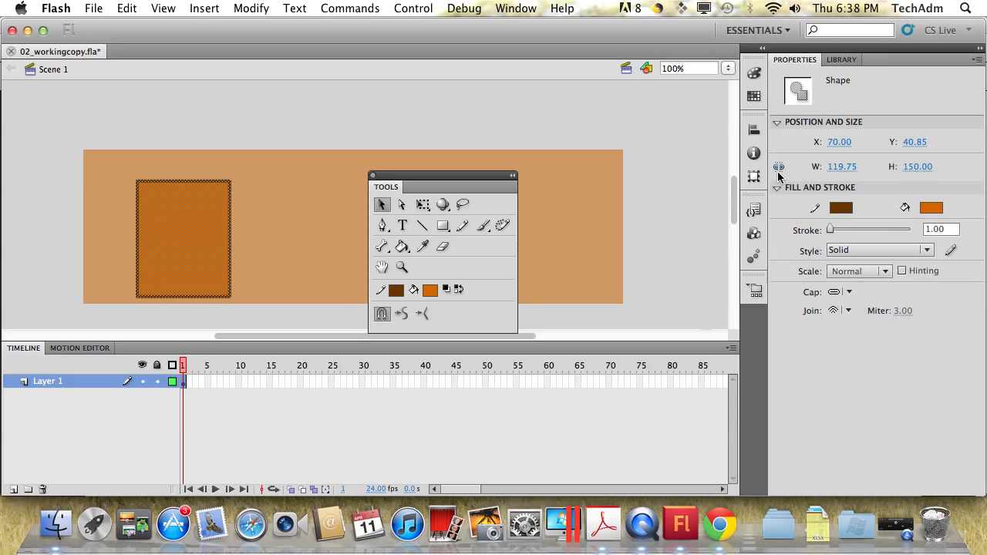
click(841, 167)
text(130)
key(Tab)
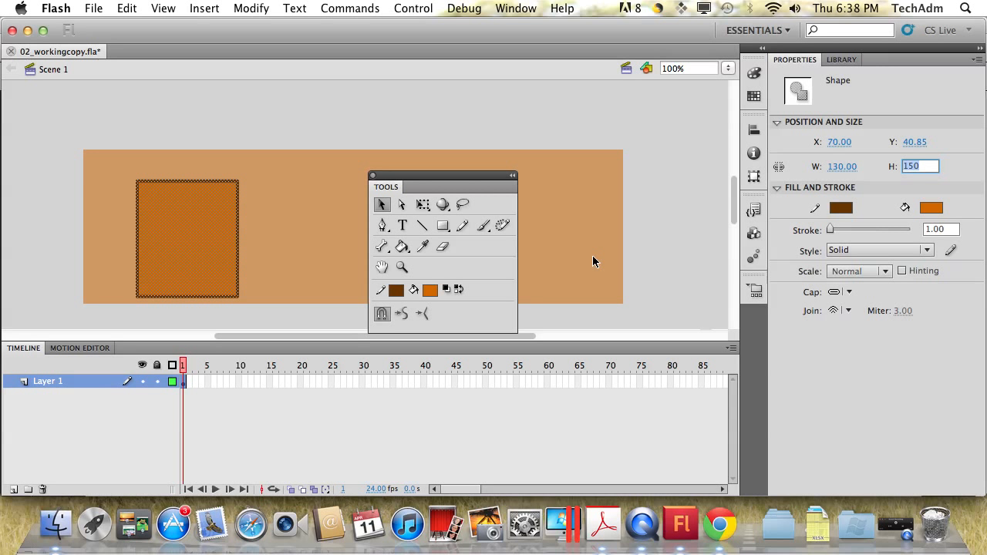
key(Return)
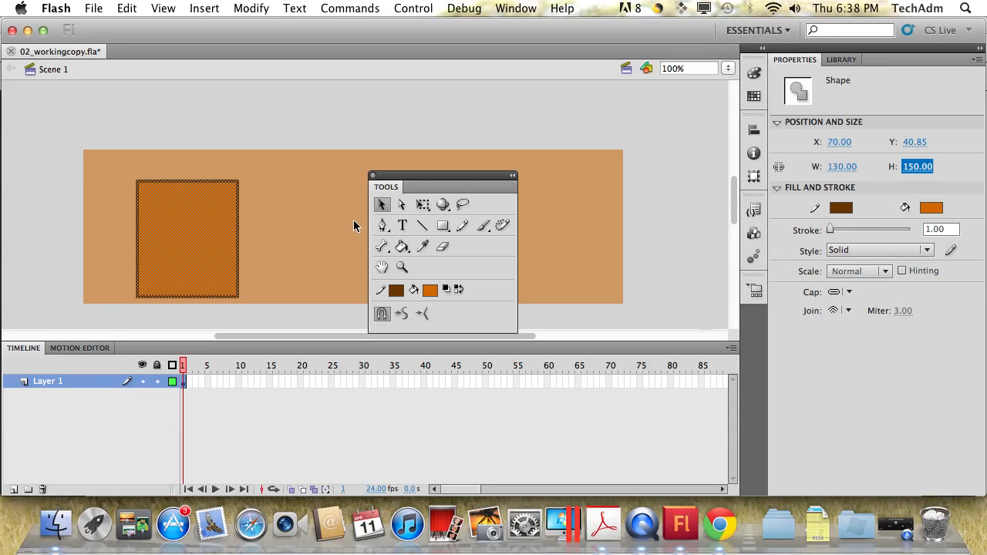
Draw two flat ovals with the Oval tool, each spanning the rectangle's width: one across its upper part, one along its bottom edge.
click(441, 226)
drag(441, 225, 484, 247)
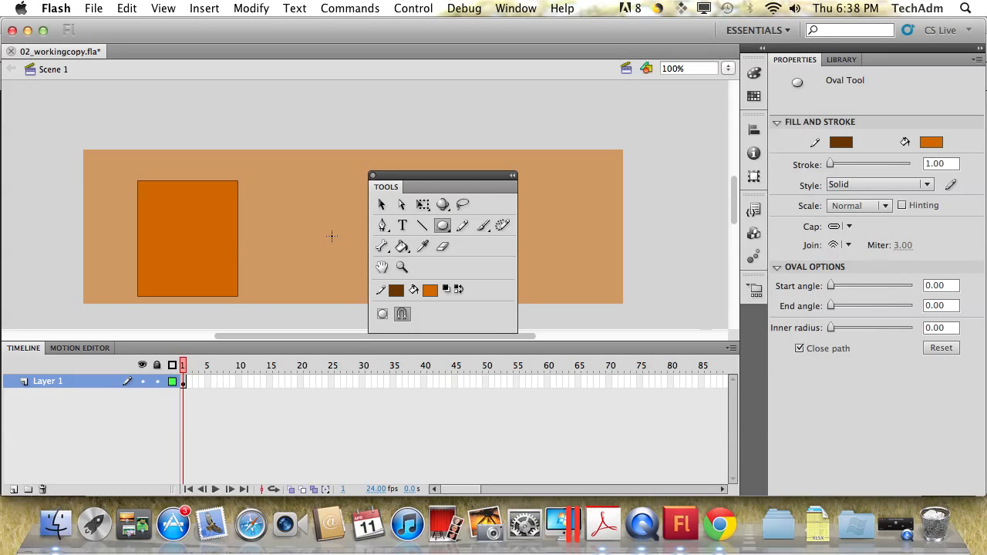
click(402, 315)
drag(137, 204, 238, 227)
drag(137, 271, 235, 289)
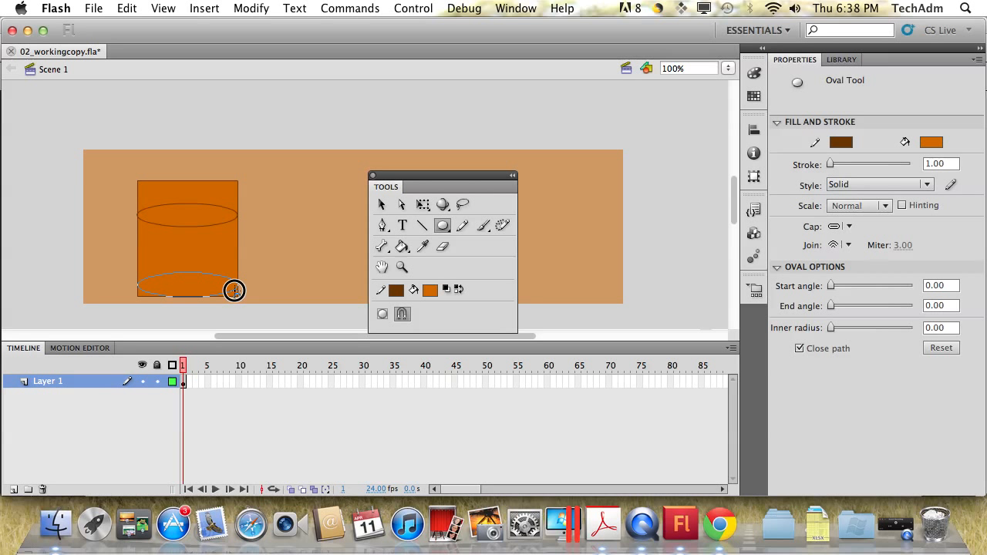
scroll(281, 271, down, 5)
scroll(281, 271, up, 5)
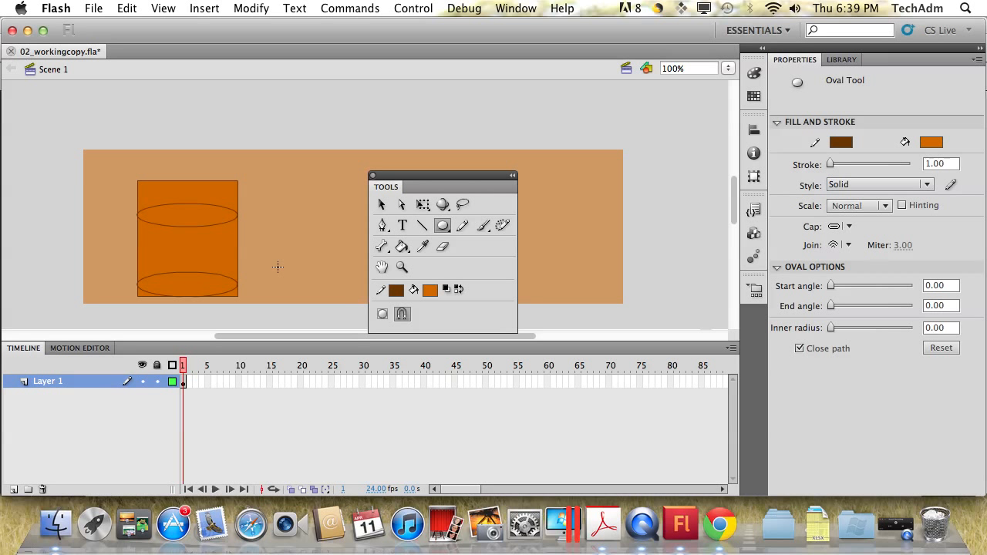
Delete the rectangle's fill above the upper oval and in the corners outside the lower oval.
click(381, 204)
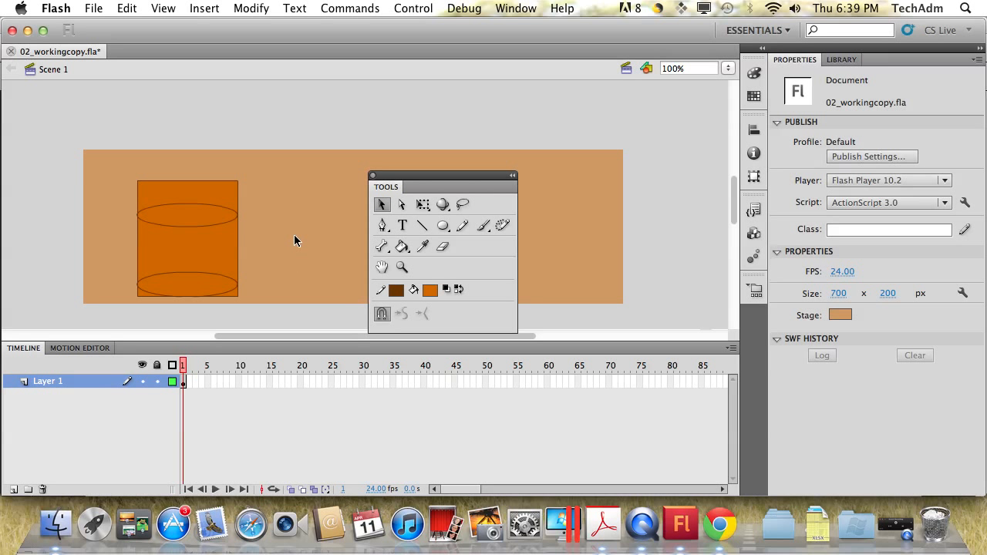
click(169, 197)
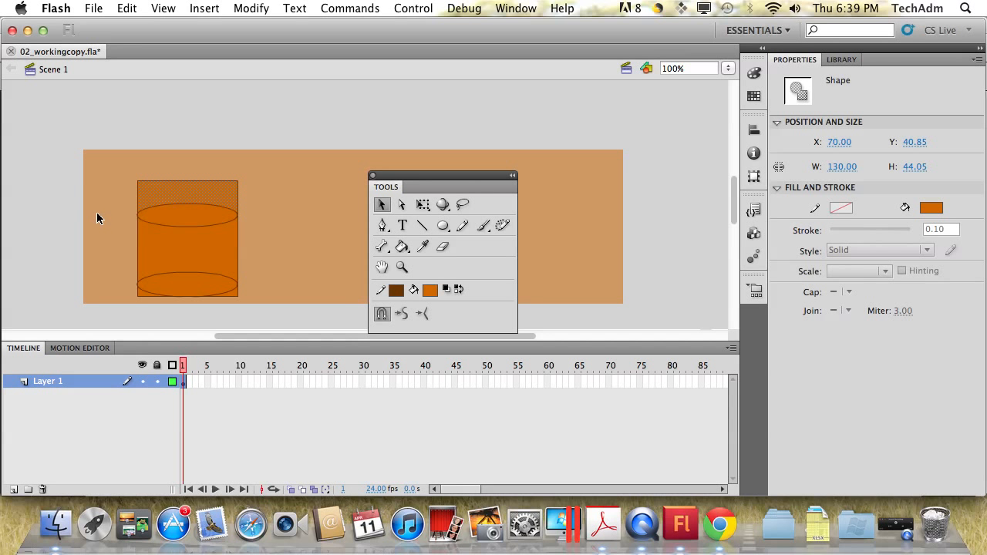
key(Delete)
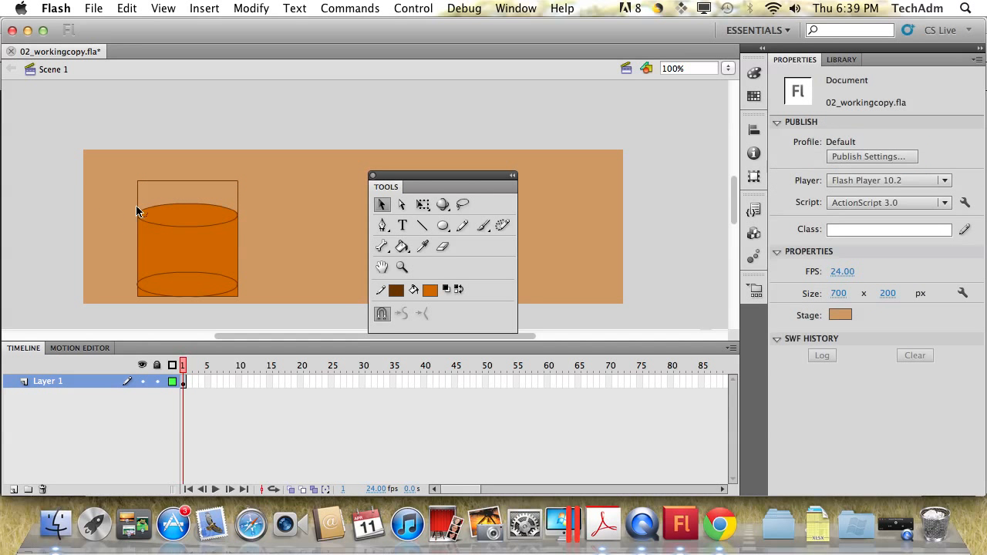
click(141, 293)
click(178, 310)
double_click(234, 296)
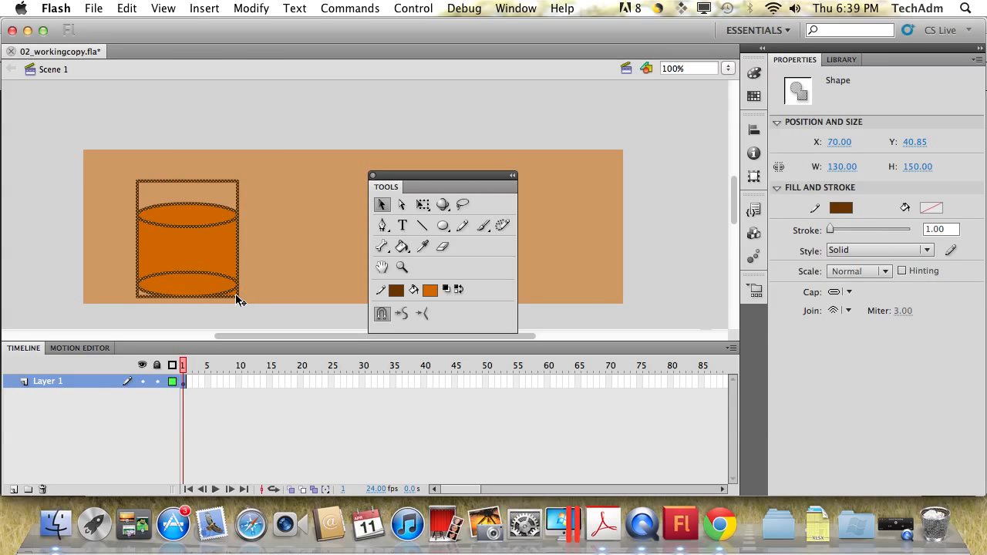
click(239, 299)
Delete the rectangle's top edge and the two side outline segments above the upper oval.
click(212, 181)
key(Delete)
click(238, 194)
key(Delete)
click(137, 196)
key(Delete)
Delete the leftover outline segments at both bottom corners and the lower oval's back arc to leave a clean cylinder.
click(138, 291)
key(Delete)
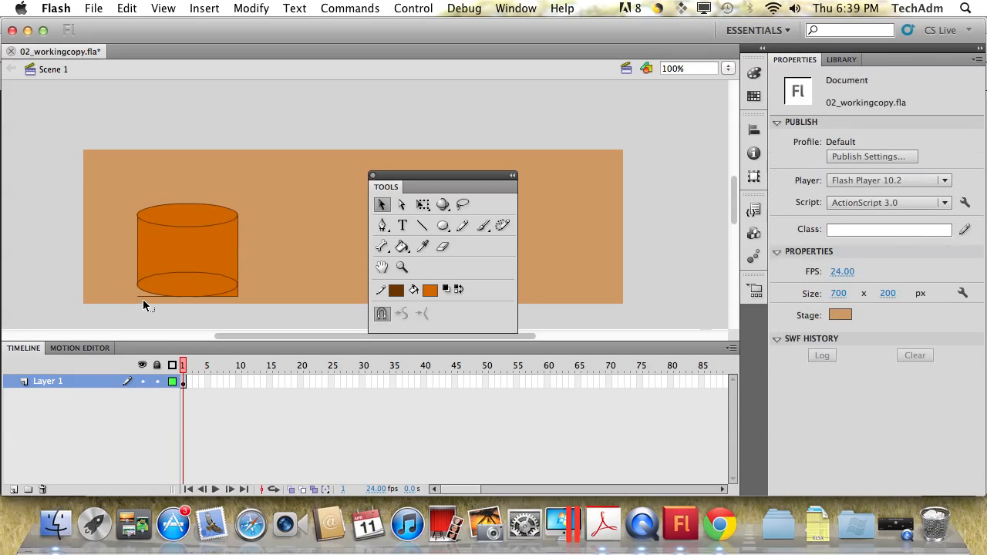
click(144, 298)
key(Delete)
click(233, 298)
key(Delete)
click(238, 293)
key(Delete)
click(234, 296)
key(Delete)
click(168, 275)
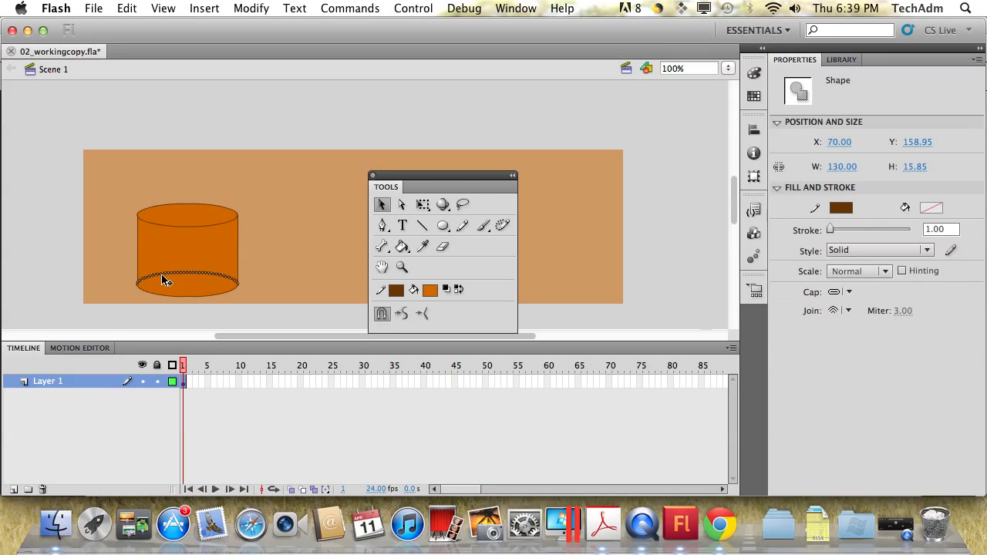
key(Delete)
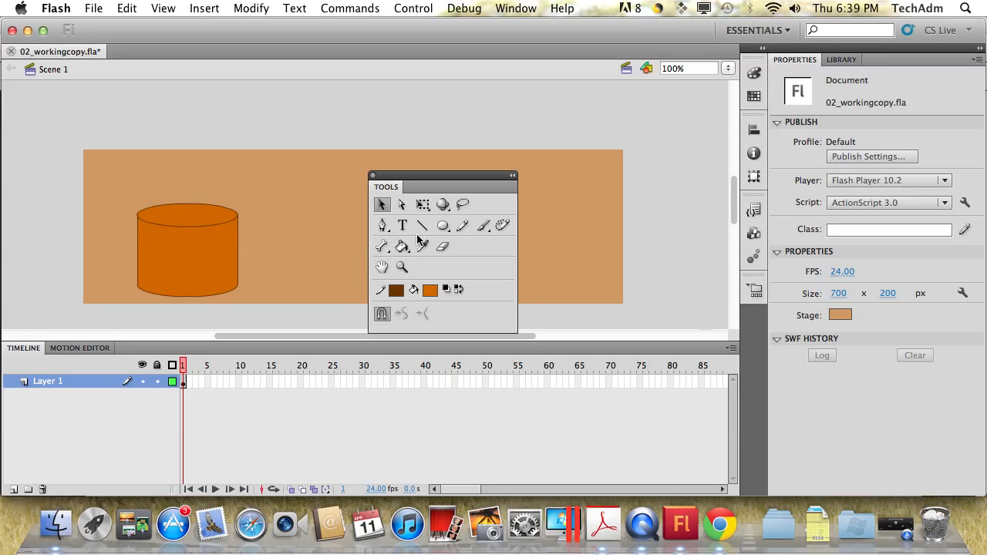
Select the entire cylinder, fills and strokes, with the Free Transform tool.
click(423, 203)
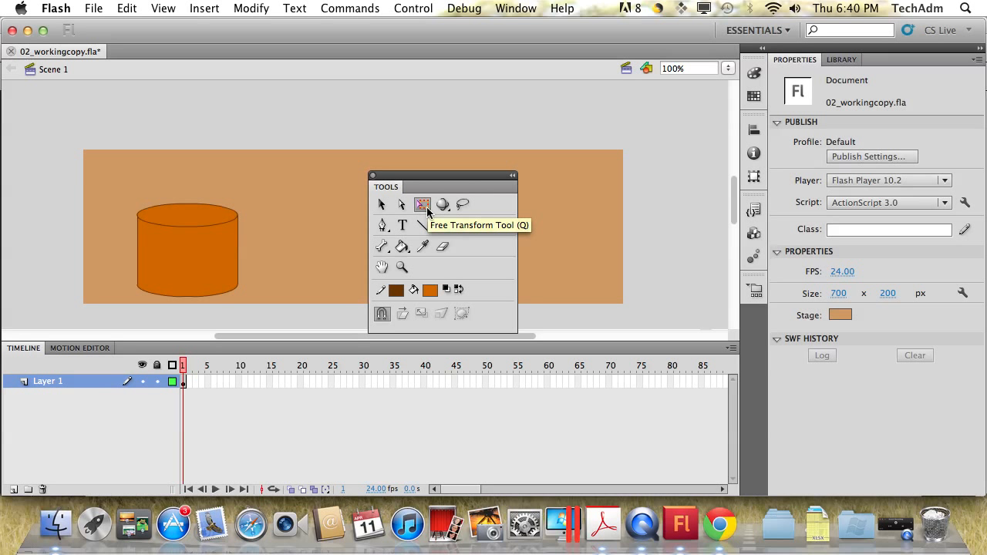
drag(106, 181, 259, 317)
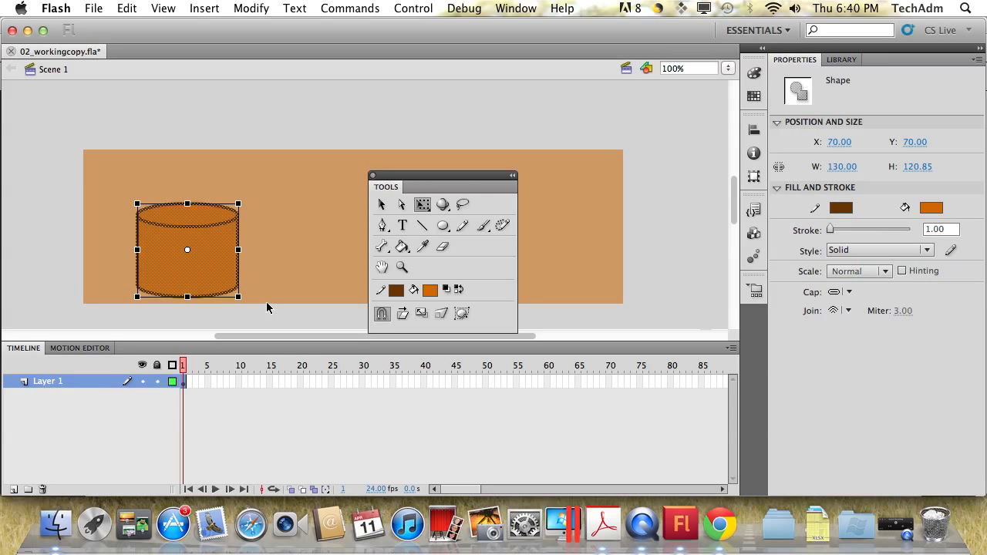
scroll(266, 306, down, 3)
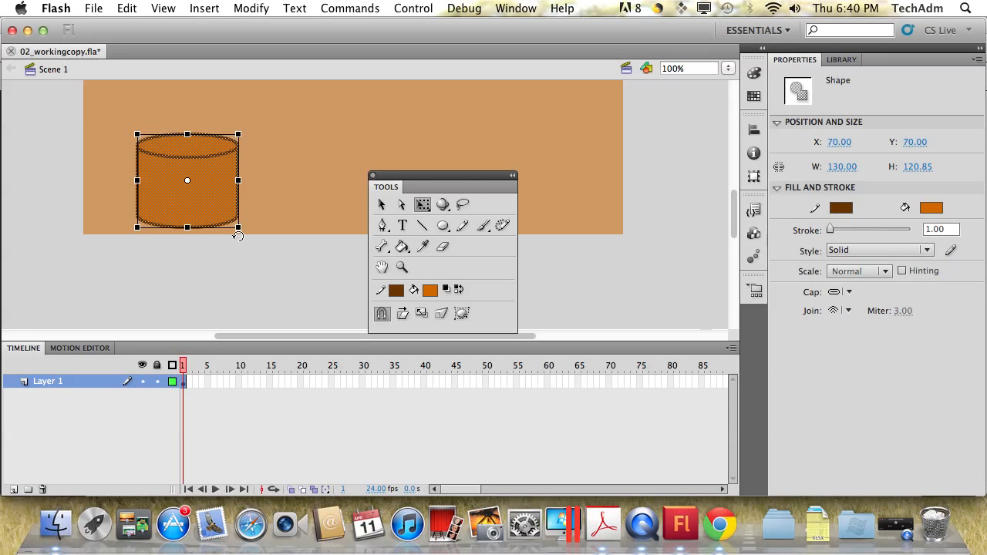
mouse_move(238, 228)
mouse_down()
mouse_move(221, 210)
mouse_move(260, 194)
mouse_move(224, 212)
mouse_move(247, 220)
mouse_move(227, 224)
mouse_move(243, 190)
mouse_move(229, 227)
mouse_move(242, 227)
mouse_move(232, 231)
mouse_move(247, 220)
mouse_move(242, 209)
mouse_move(230, 223)
mouse_move(242, 209)
mouse_move(222, 199)
mouse_move(230, 226)
mouse_up()
key(super+z)
key(super+z)
Set the cylinder's height to 150 and move it straight up to Y 21 so it fits on the stage.
click(915, 167)
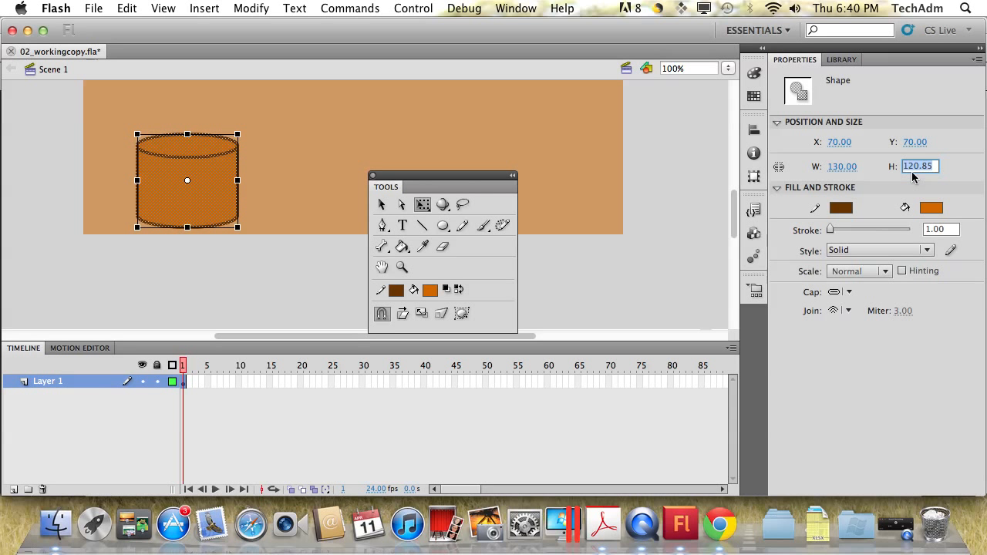
text(150)
key(Return)
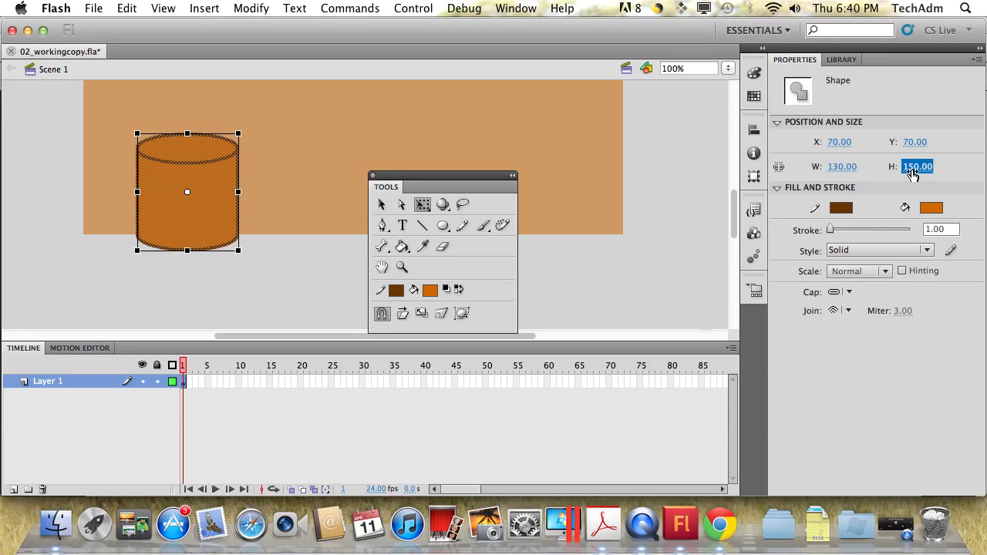
drag(209, 225, 206, 187)
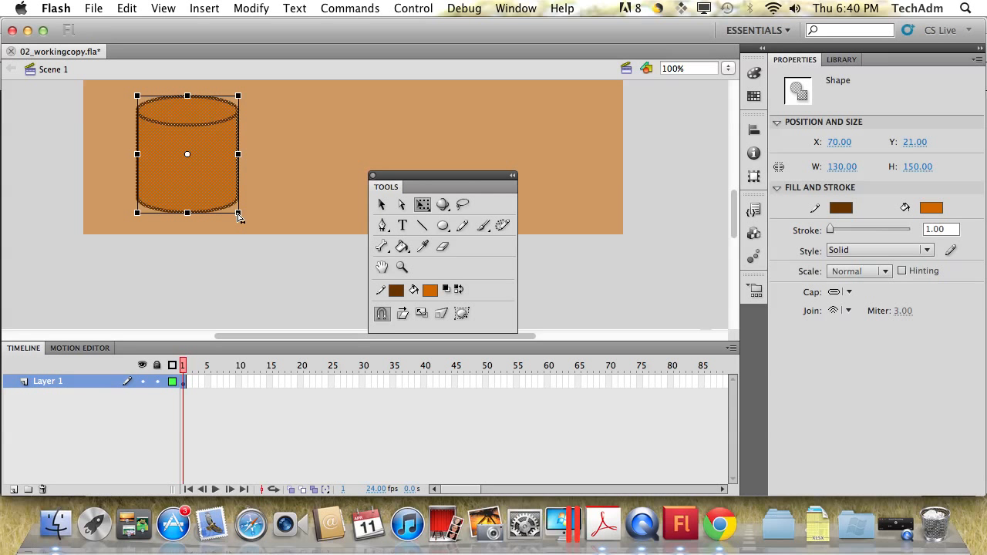
Taper the cylinder's bottom inward equally on both sides into a cup about 120 by 150 px overall, and deselect it.
scroll(238, 216, down, 10)
scroll(238, 215, up, 12)
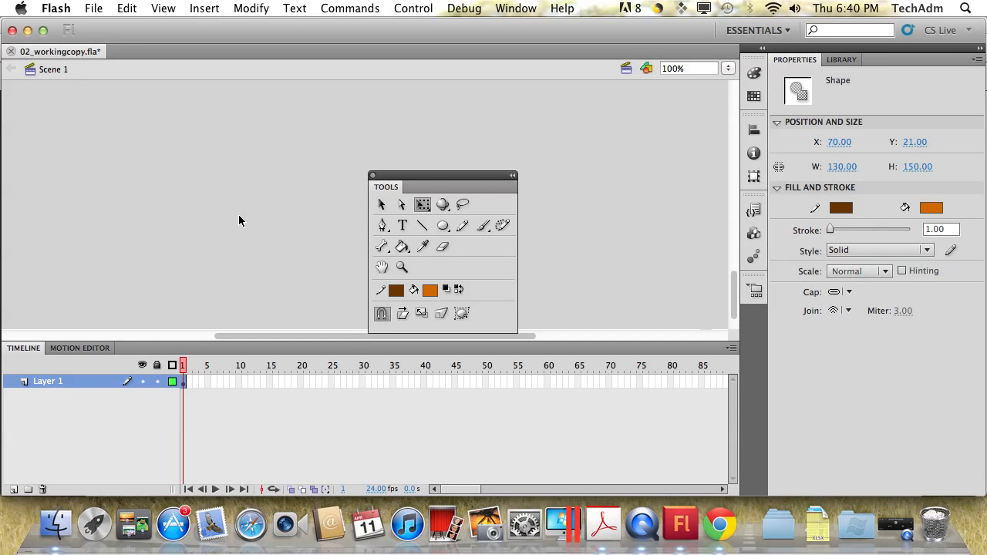
scroll(238, 215, down, 2)
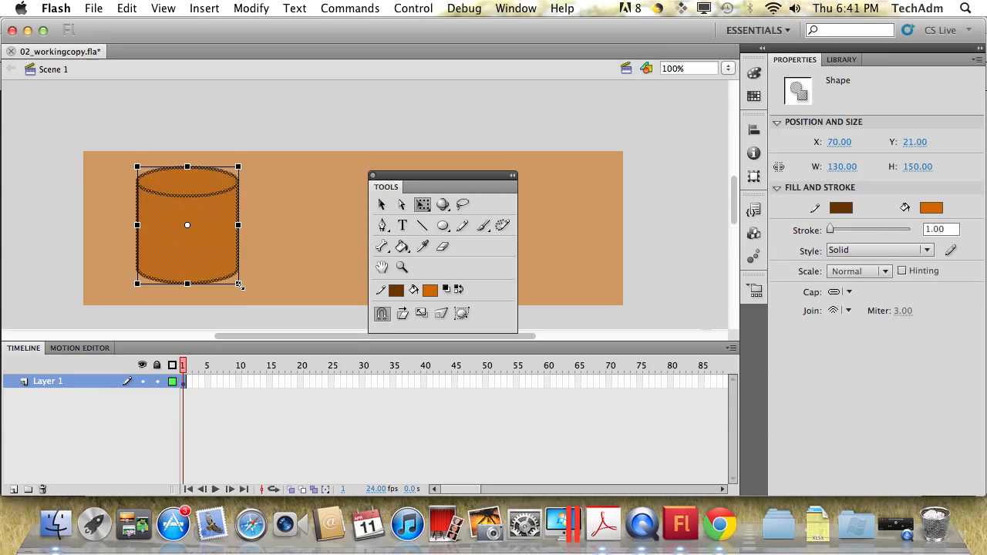
drag(239, 287, 220, 287)
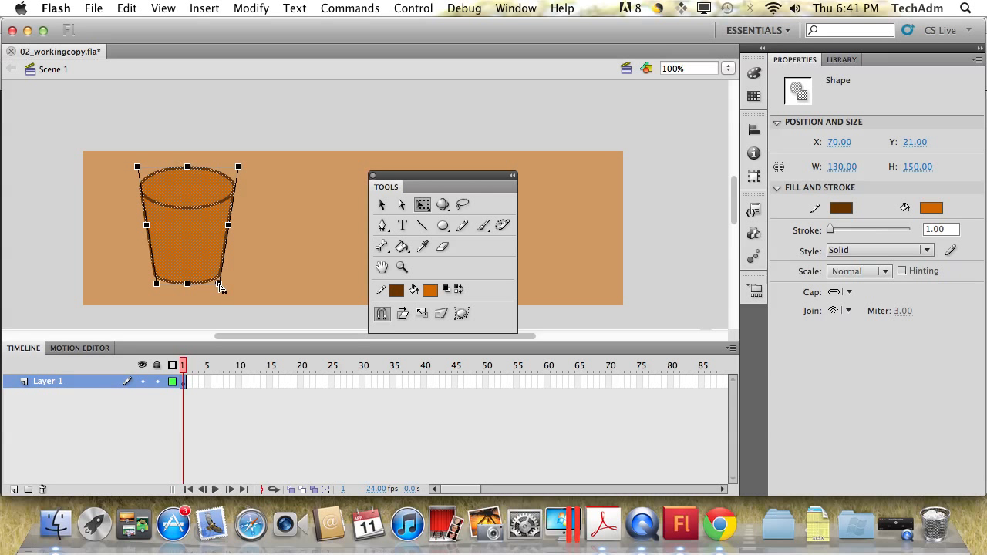
drag(220, 287, 219, 287)
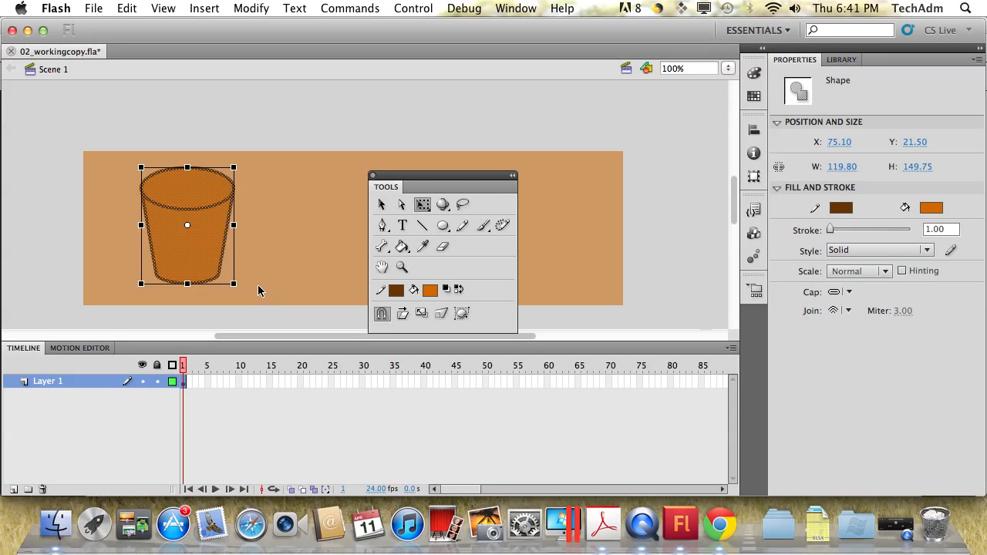
click(258, 286)
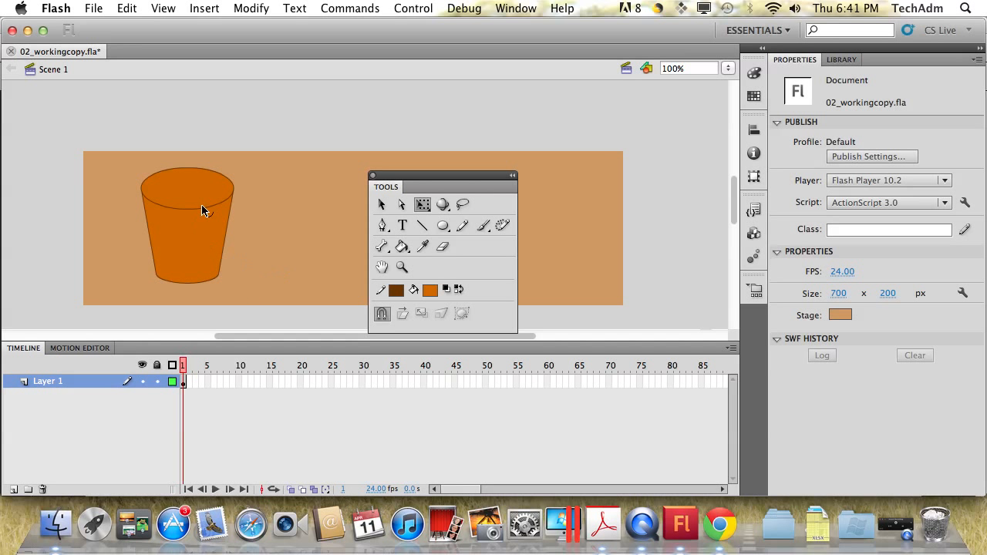
click(187, 167)
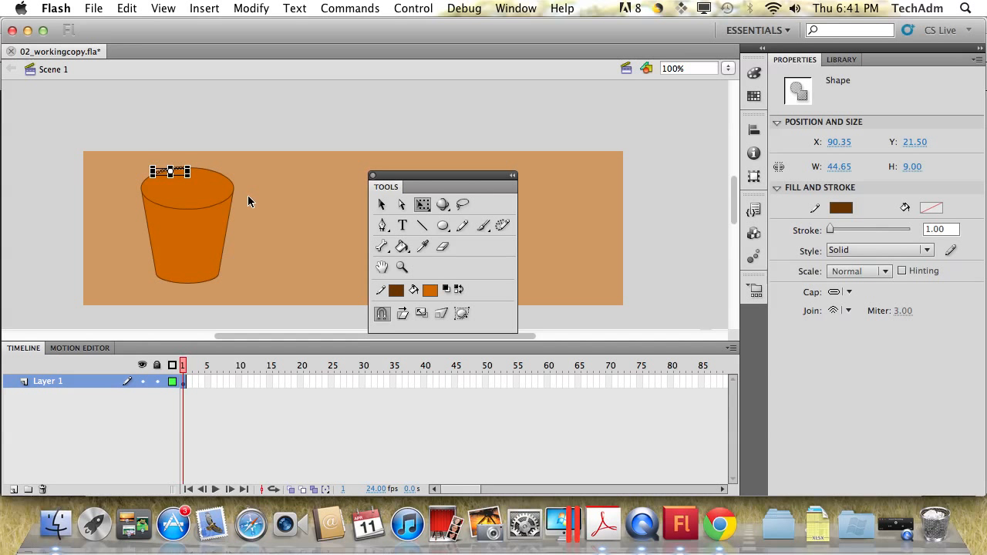
click(247, 194)
click(216, 172)
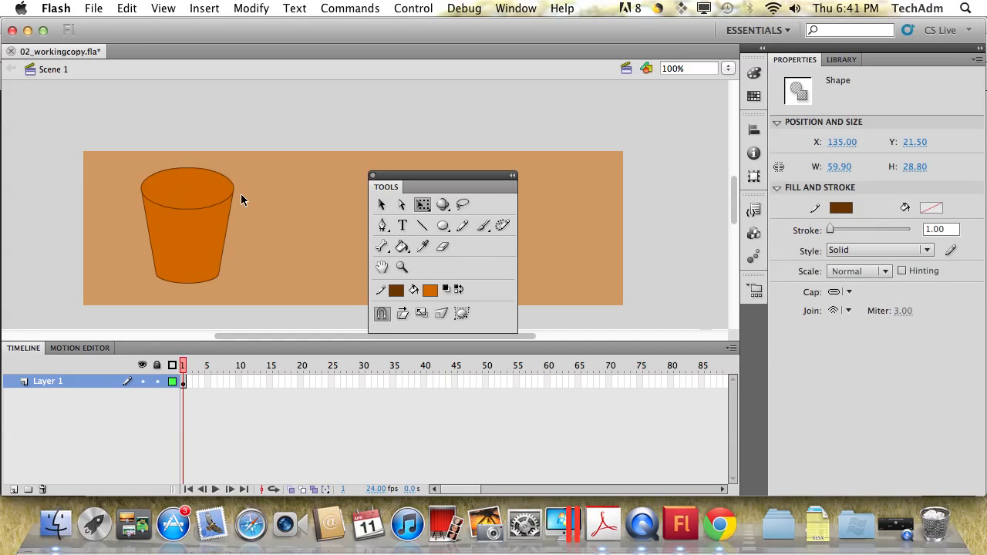
click(241, 199)
drag(207, 171, 244, 162)
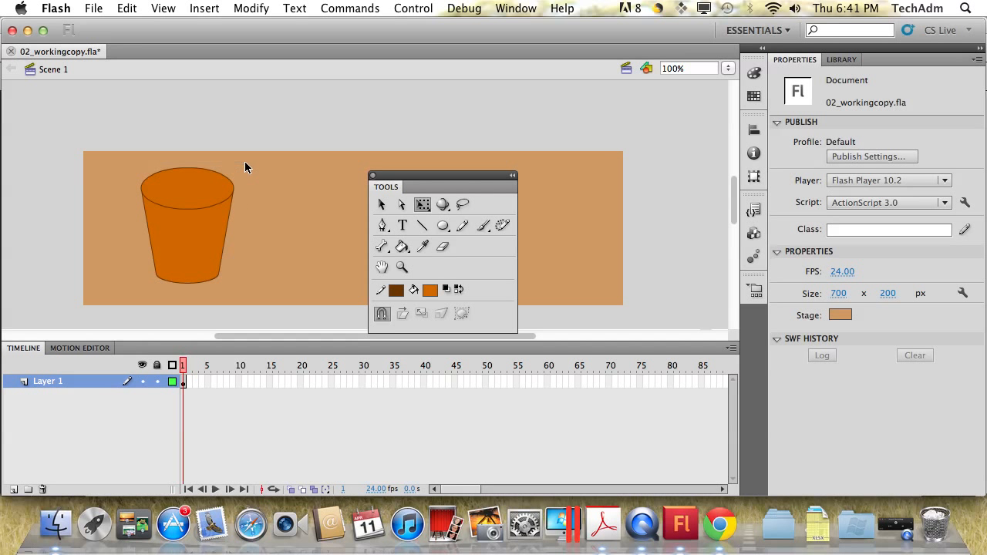
click(161, 169)
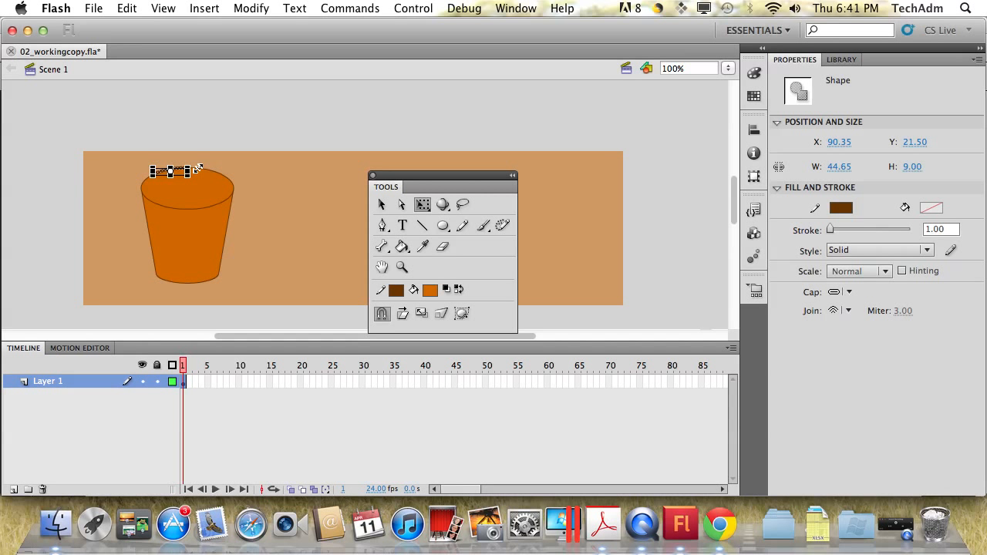
click(254, 198)
Copy the complete outline of the cup's top oval with all its segments and paste the duplicate in the center of the stage.
click(381, 203)
click(189, 168)
shift+click(166, 171)
shift+click(147, 183)
shift+click(144, 195)
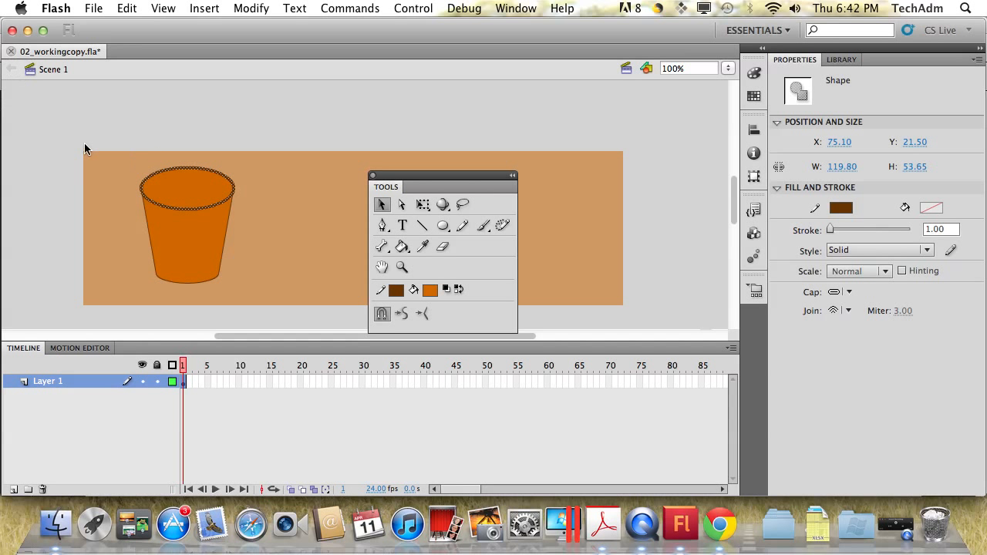
click(127, 9)
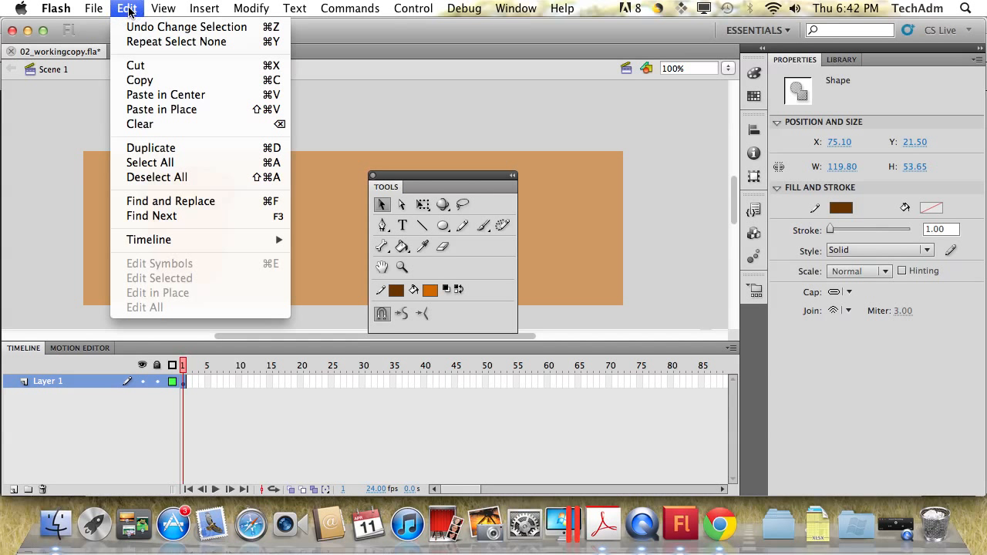
click(152, 80)
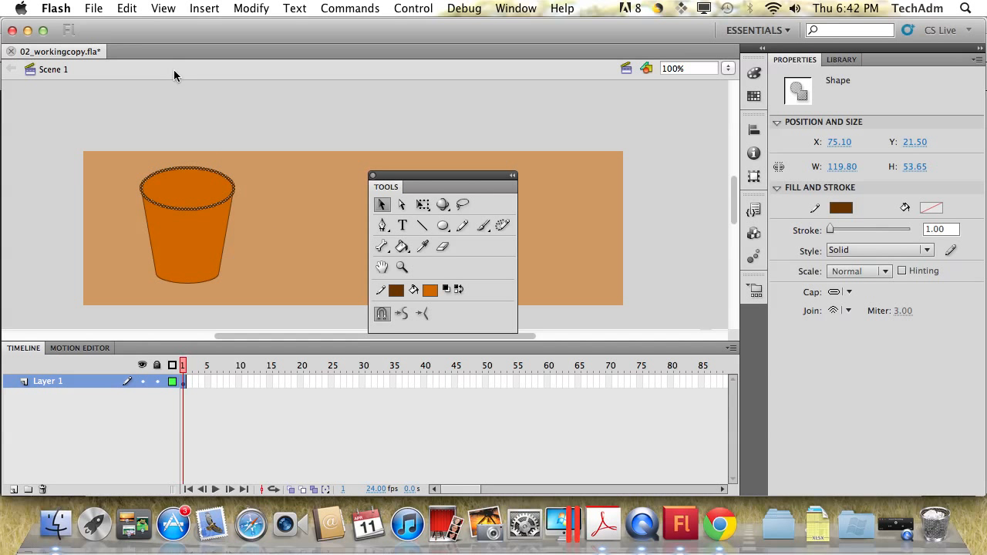
click(128, 9)
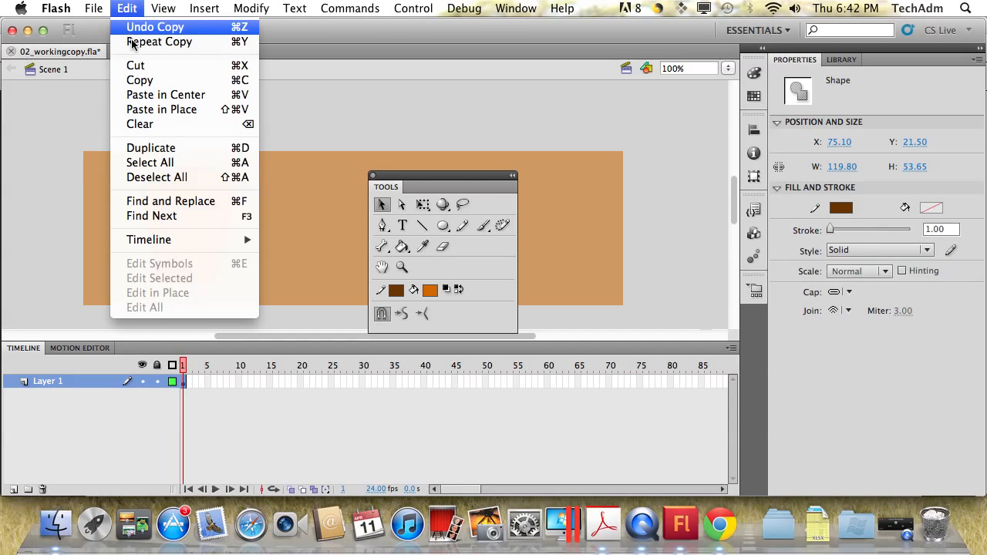
click(145, 95)
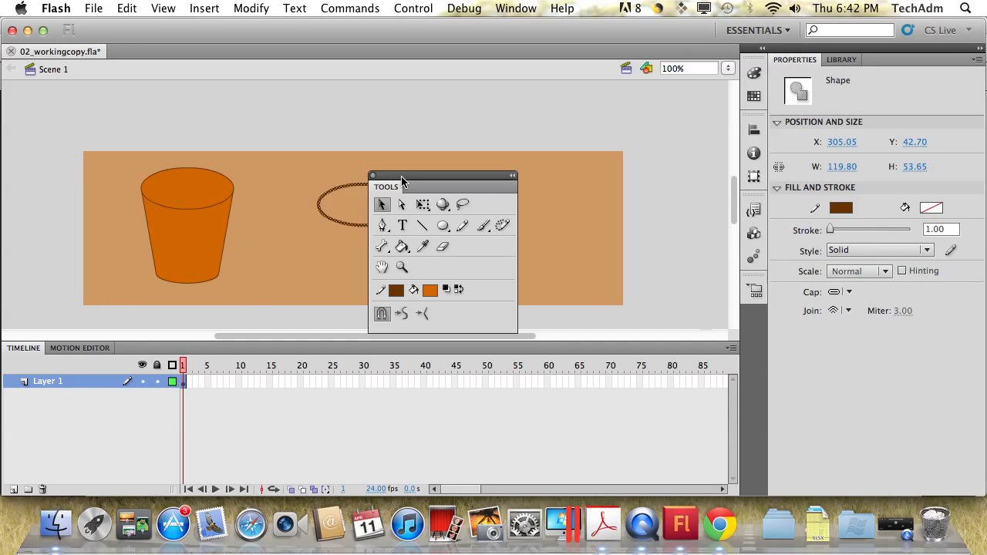
drag(402, 178, 539, 165)
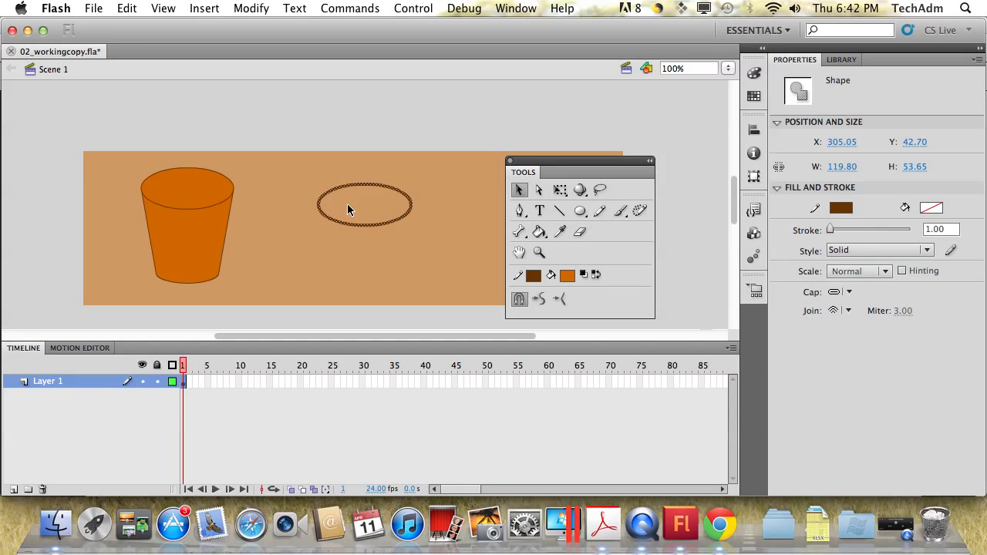
Scale the pasted oval down about its center to about 104 by 47 px with Free Transform and move it close to the cup.
click(560, 190)
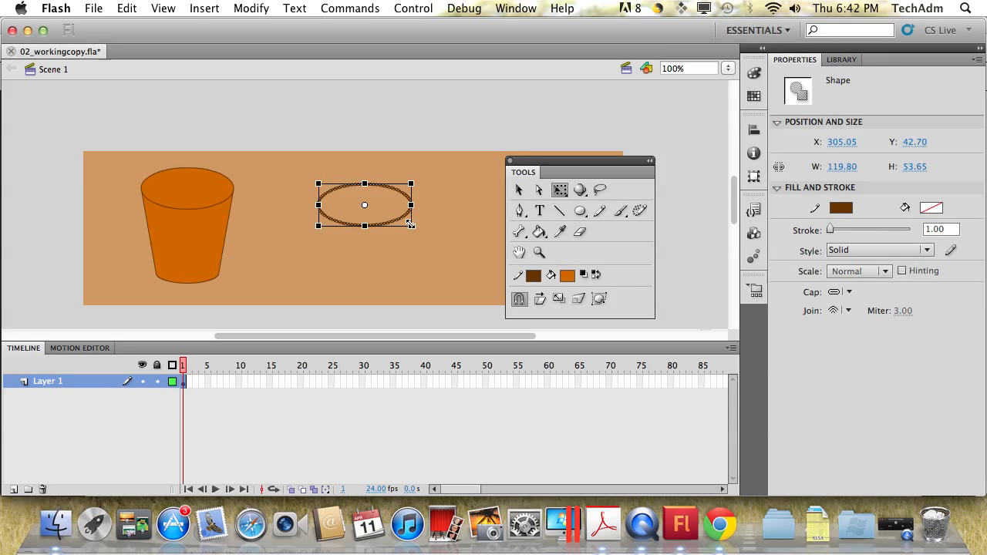
drag(411, 225, 403, 223)
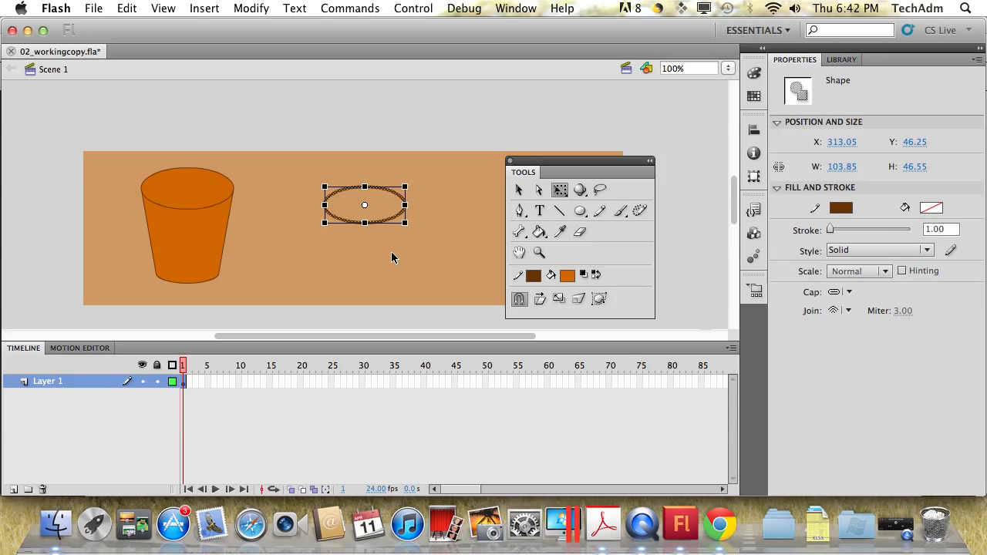
click(518, 190)
drag(399, 216, 337, 219)
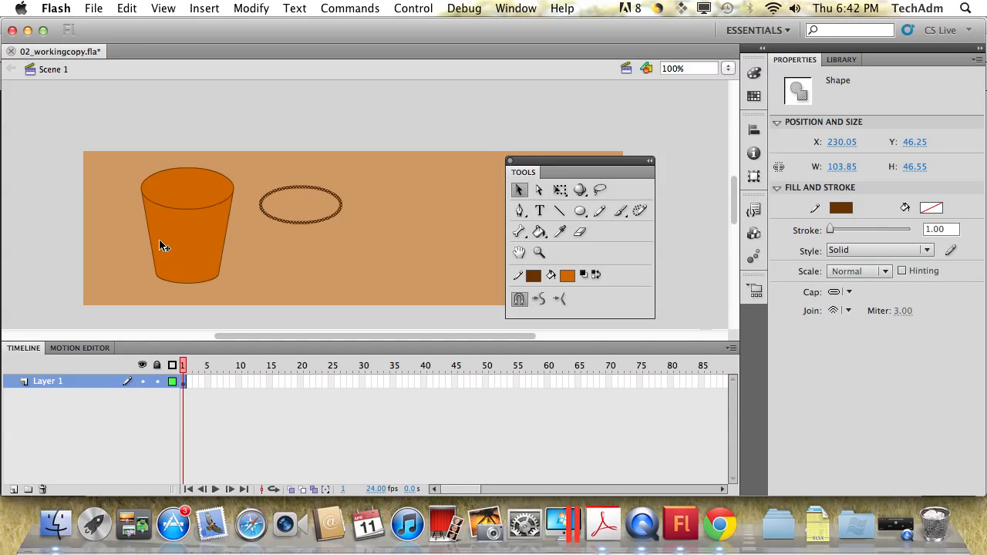
Place the smaller oval inside the cup's mouth at about X 83, Y 37, and delete its lower arc that crosses the front of the cup.
key(super+equal)
key(super+equal)
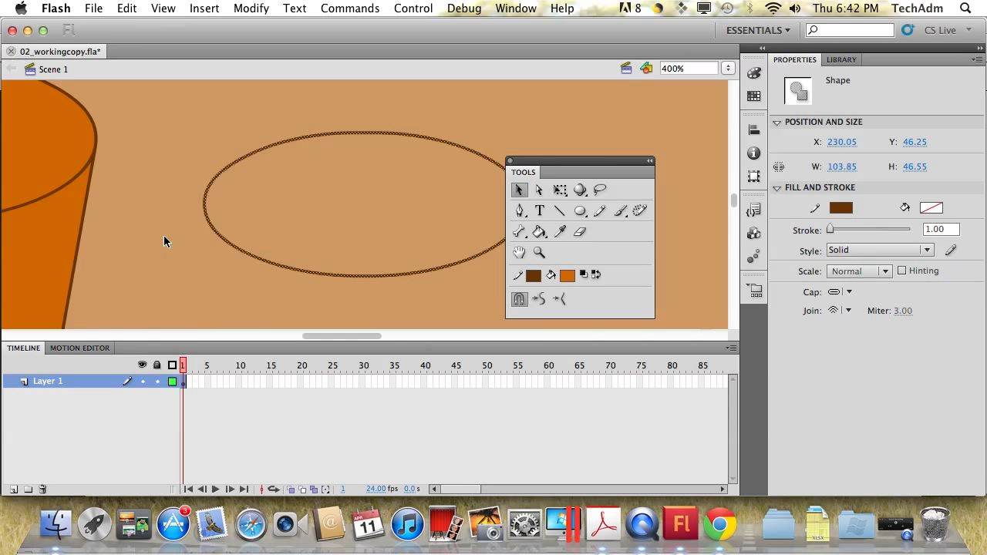
drag(163, 241, 435, 275)
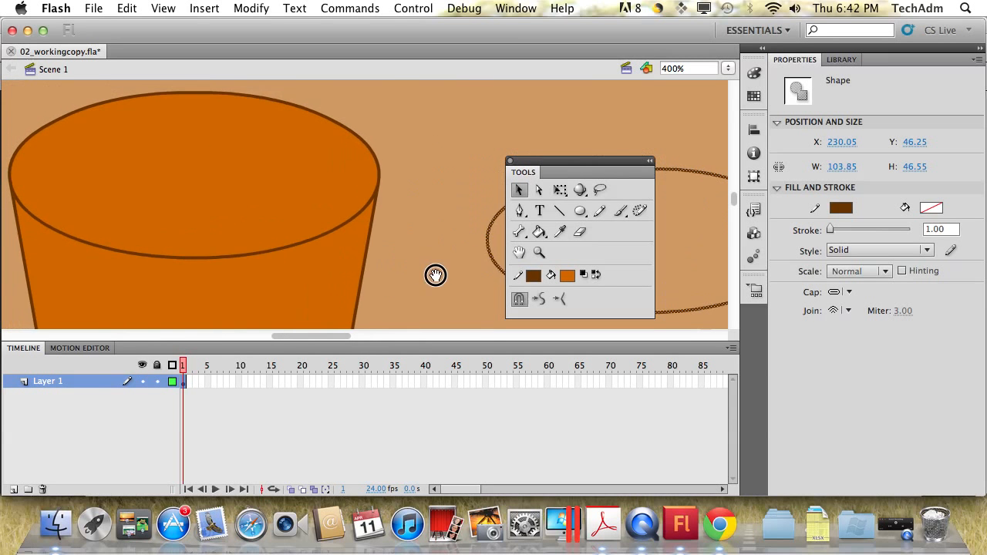
drag(552, 164, 833, 303)
drag(615, 177, 161, 149)
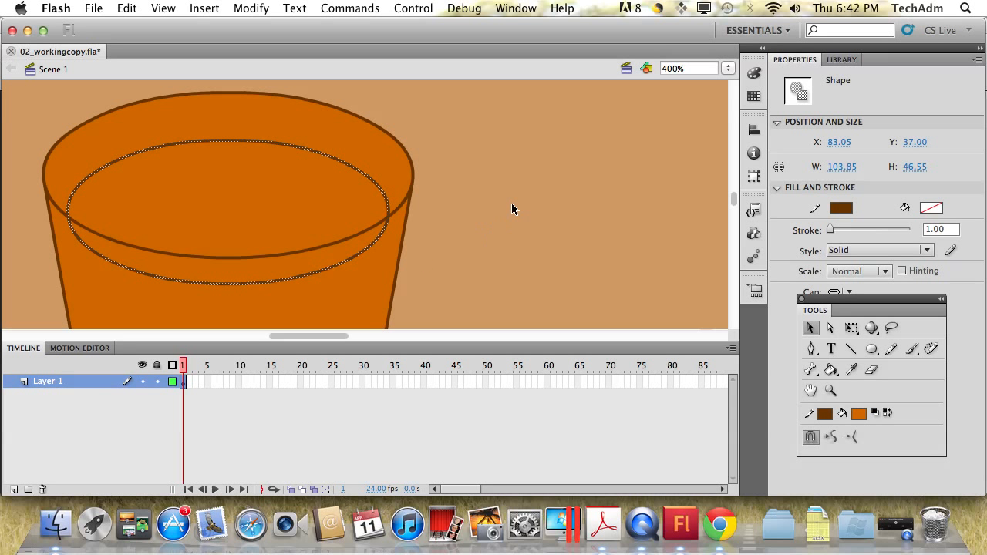
click(507, 183)
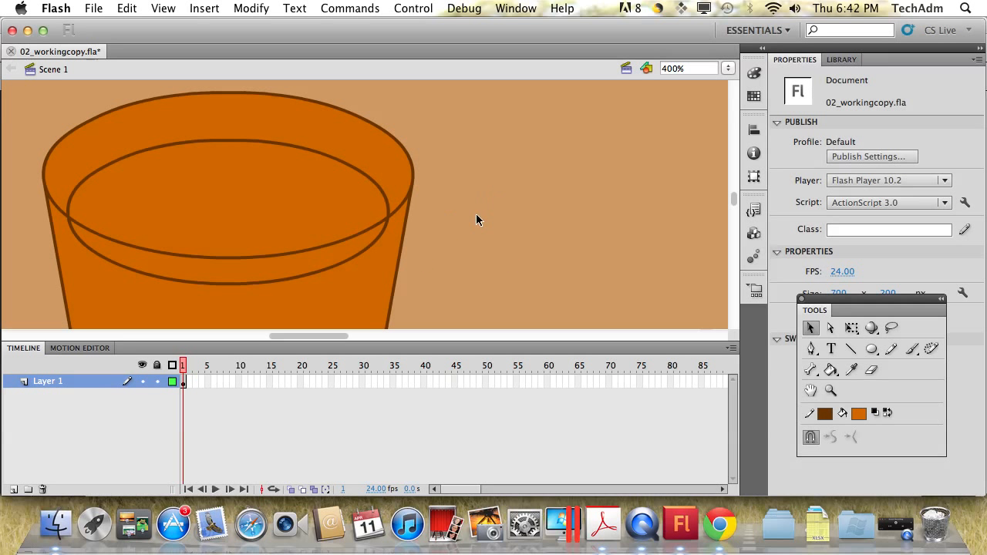
click(244, 282)
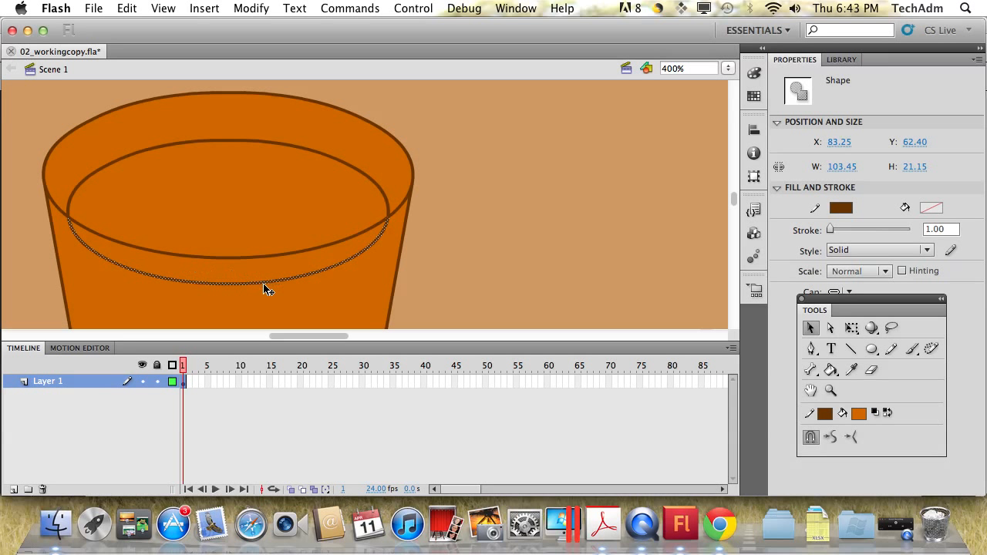
key(Delete)
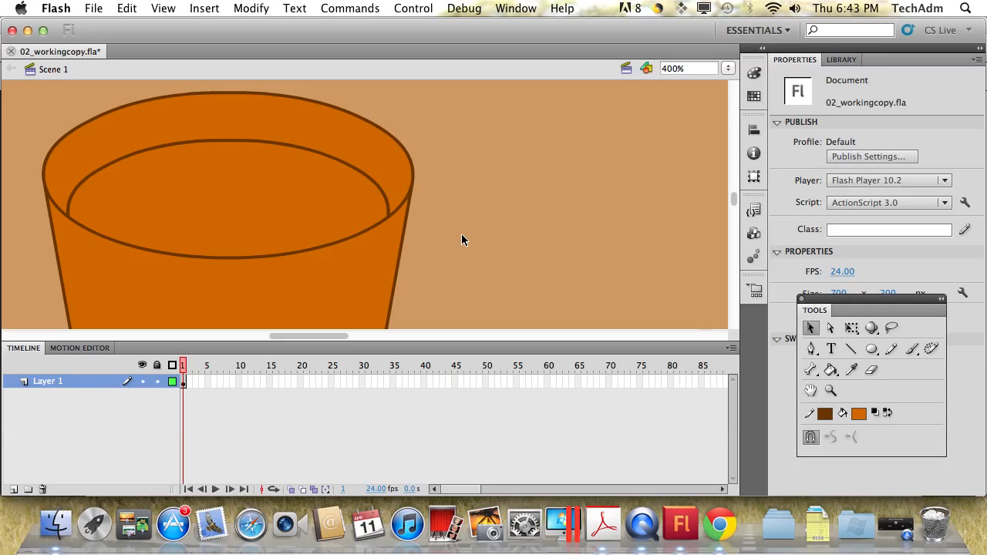
Bend both straight side outlines of the cup slightly outward into gentle curves with the Selection tool.
scroll(462, 236, down, 5)
scroll(462, 236, up, 2)
scroll(462, 236, down, 3)
scroll(462, 236, up, 2)
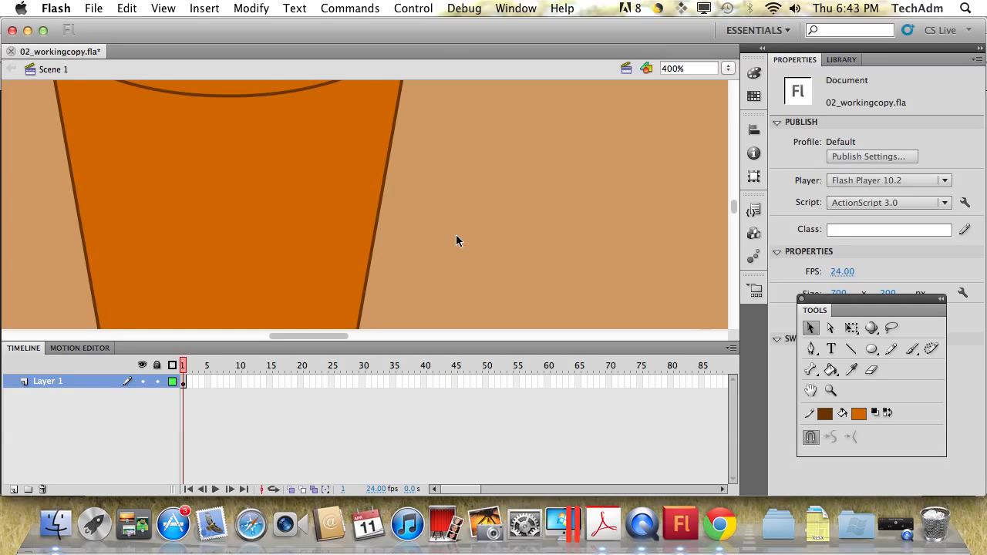
key(super+minus)
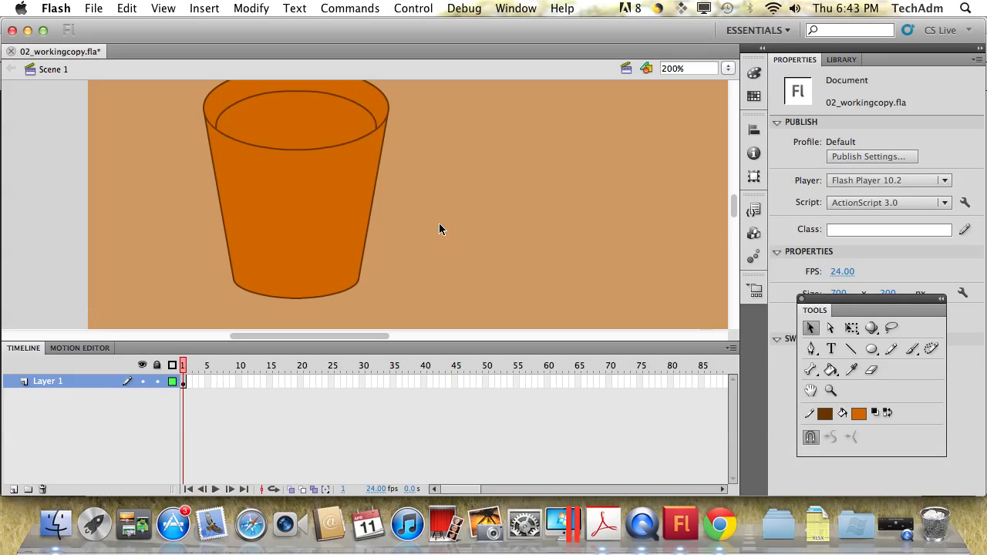
drag(823, 303, 541, 153)
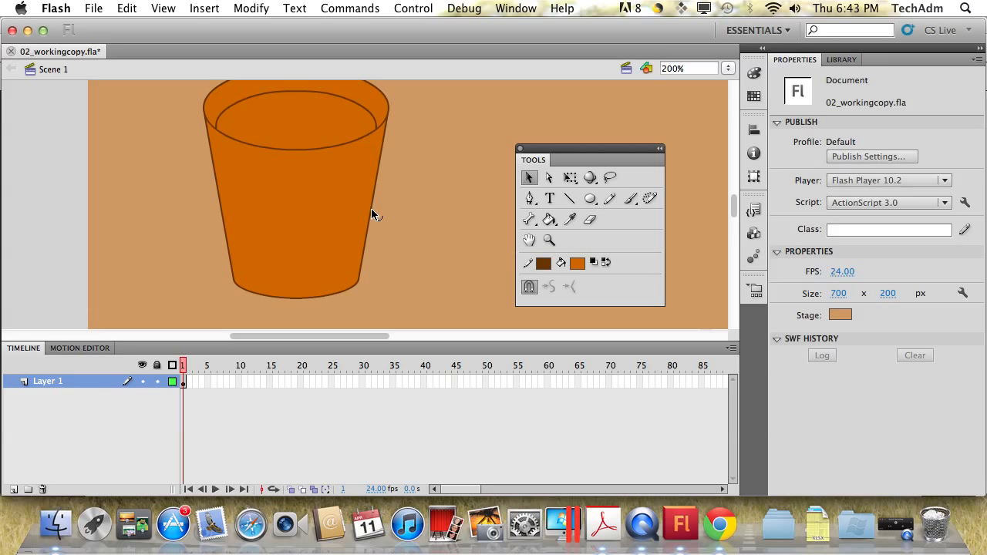
drag(372, 209, 375, 209)
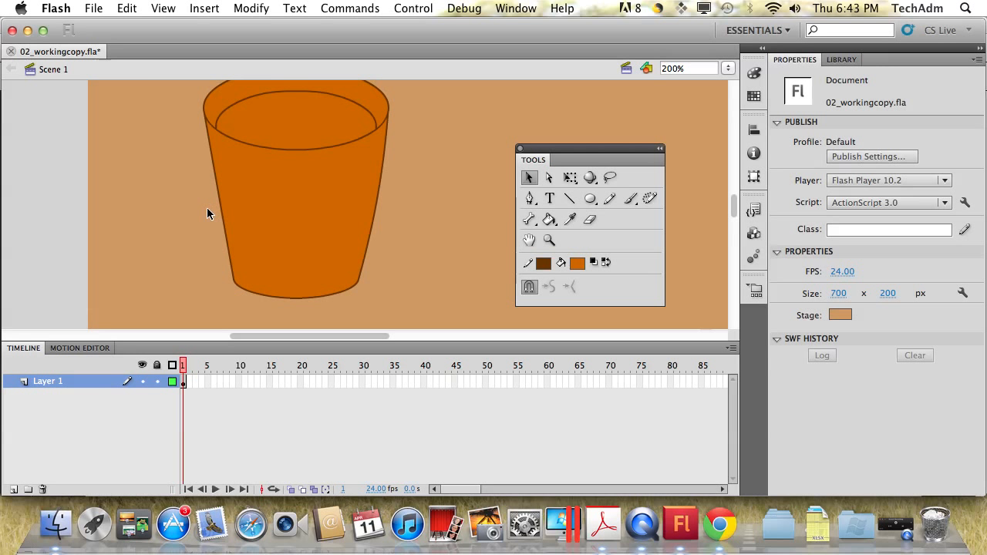
drag(206, 209, 279, 219)
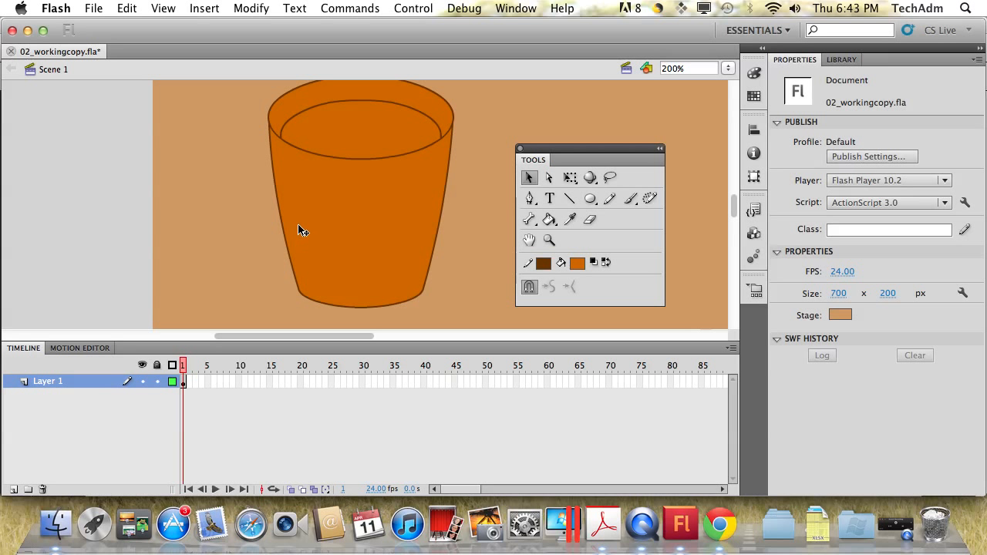
Fill the coffee surface inside the inner oval with color #663333 using the Paint Bucket tool.
drag(551, 222, 594, 244)
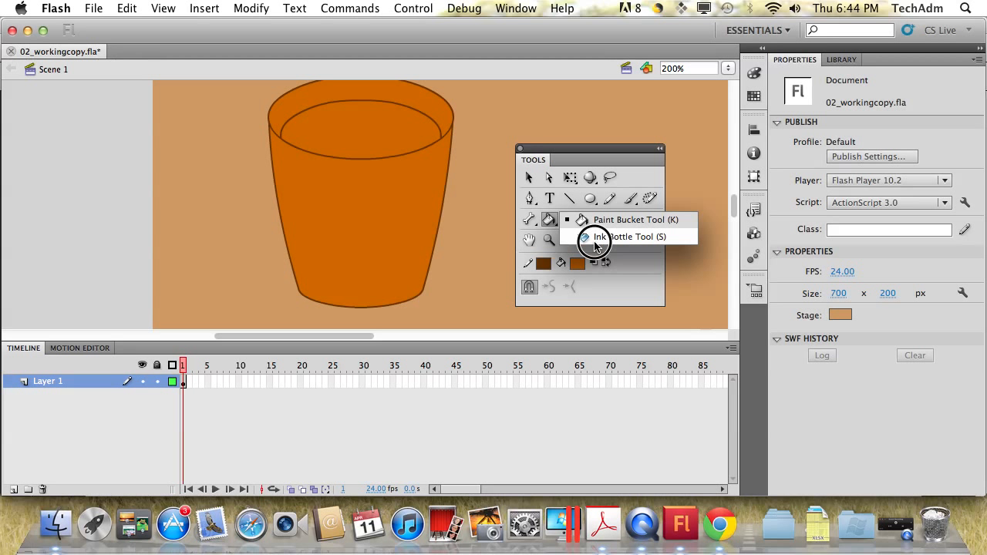
click(551, 223)
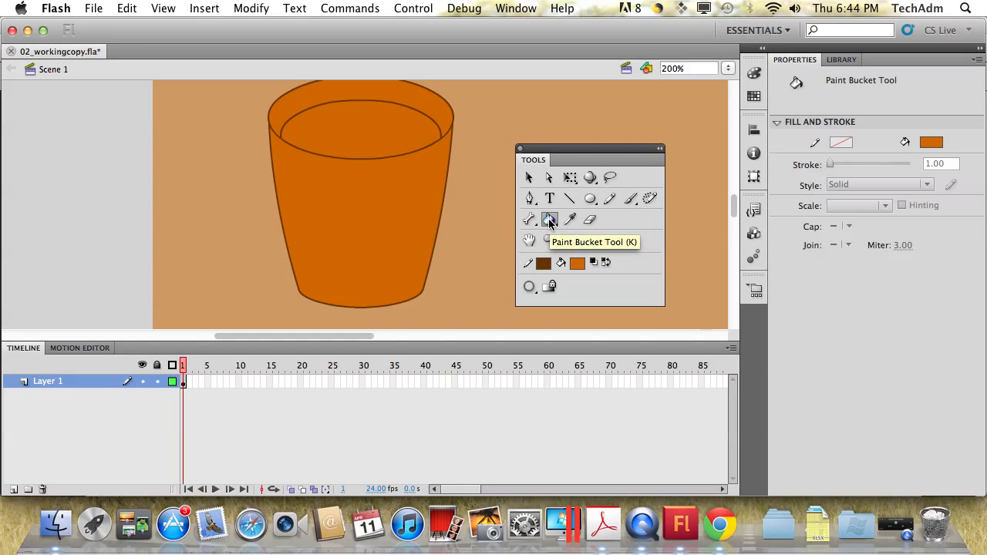
click(931, 142)
click(803, 159)
text(663333)
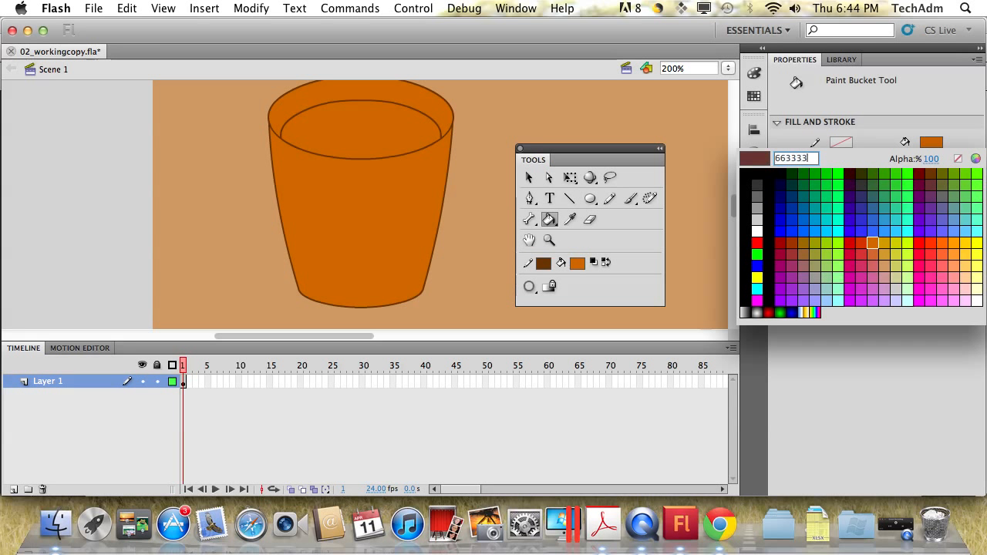
key(Return)
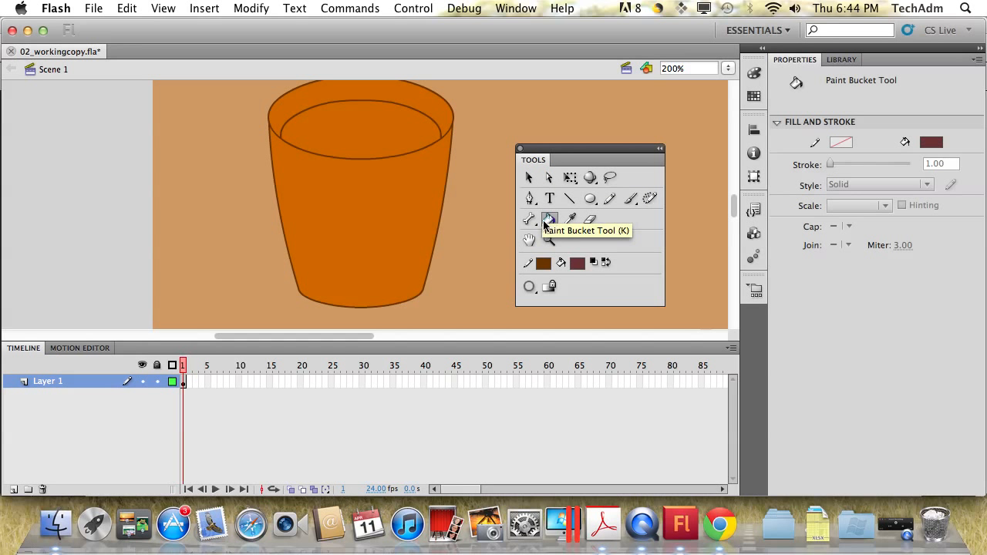
click(359, 126)
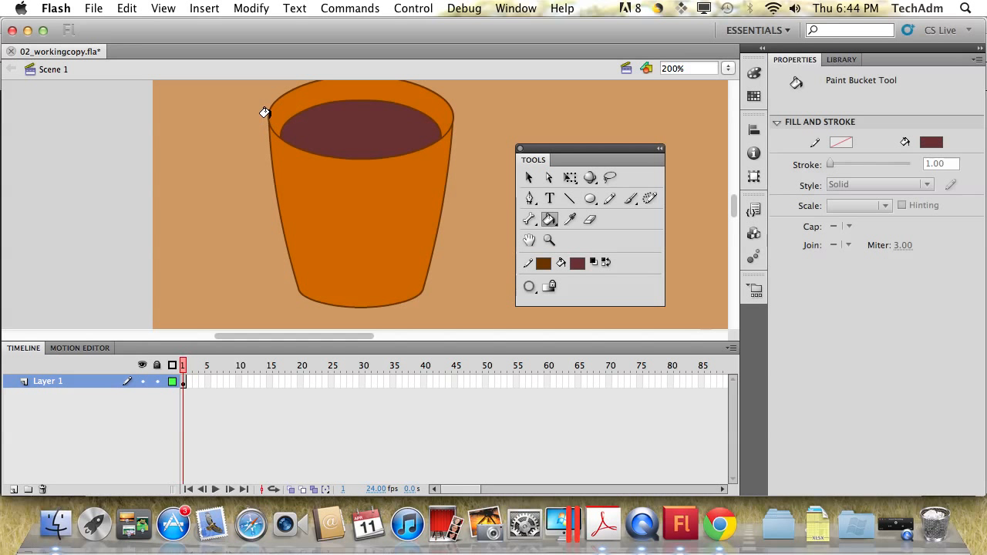
click(531, 293)
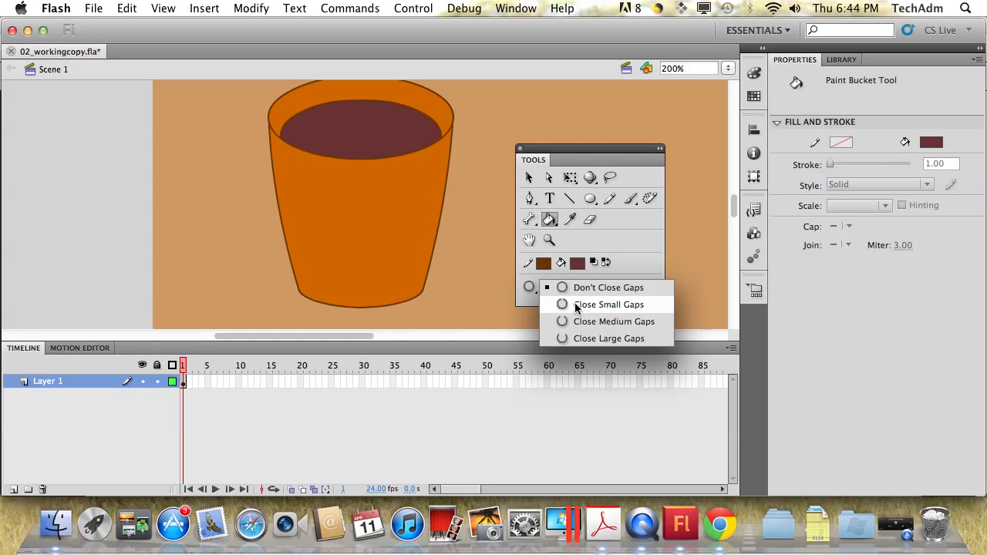
click(530, 288)
scroll(489, 283, down, 1)
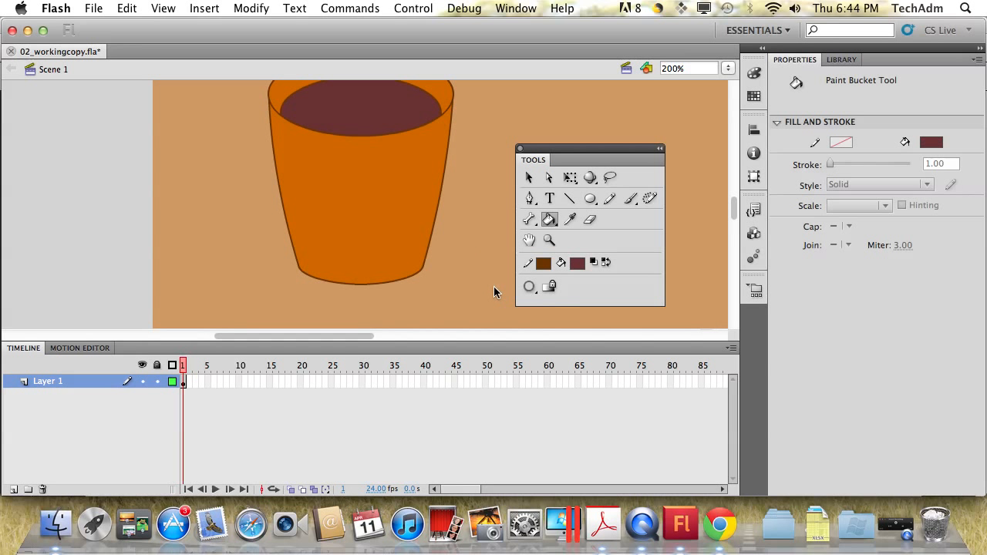
key(space)
drag(475, 171, 506, 248)
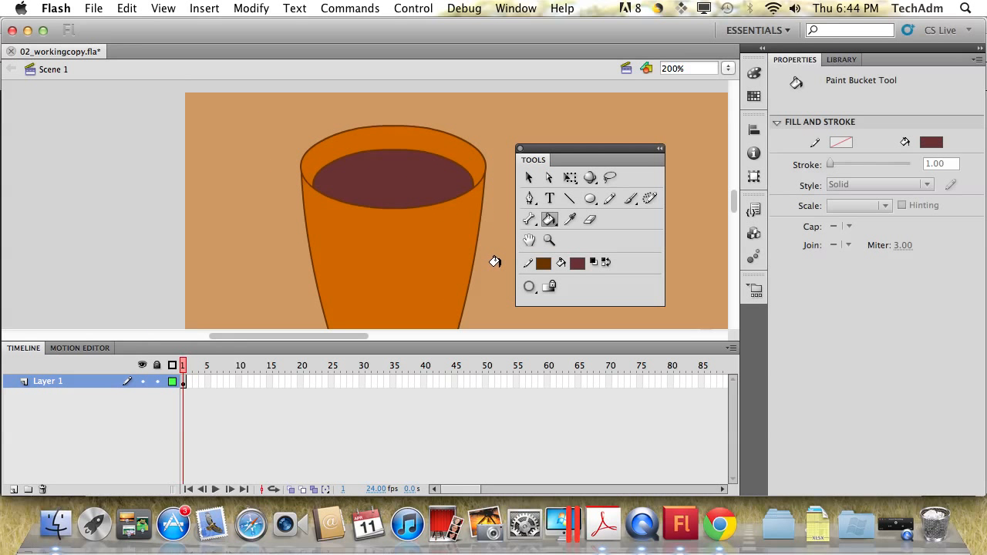
scroll(494, 261, down, 2)
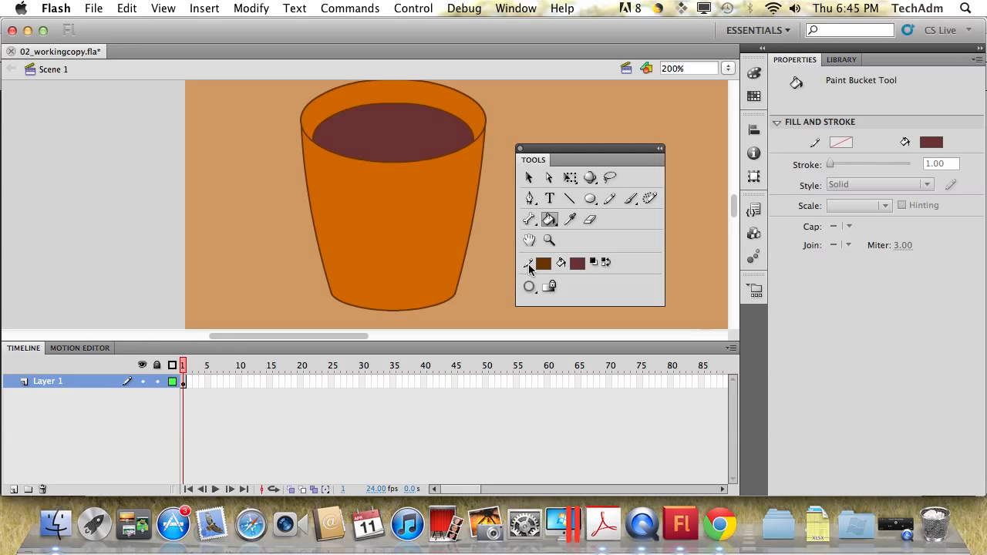
Recolor the outline around the back of the coffee surface to #330000 with the Ink Bottle tool.
drag(549, 219, 617, 236)
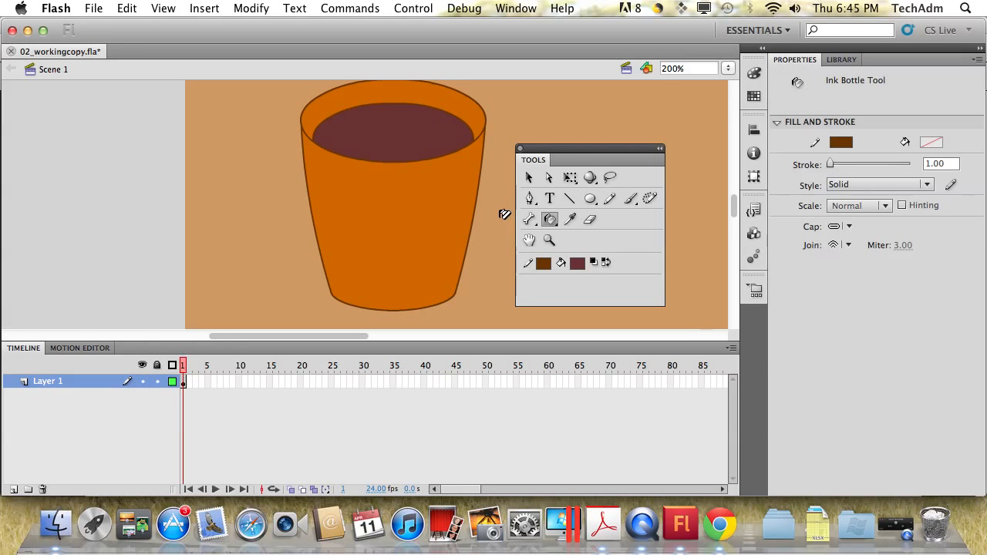
click(840, 145)
click(798, 158)
text(33)
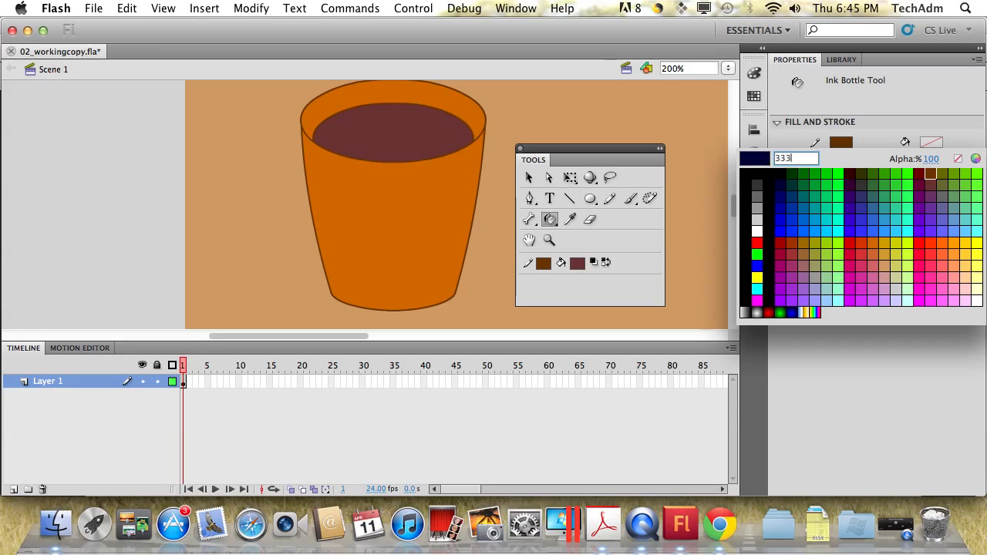
text(0000)
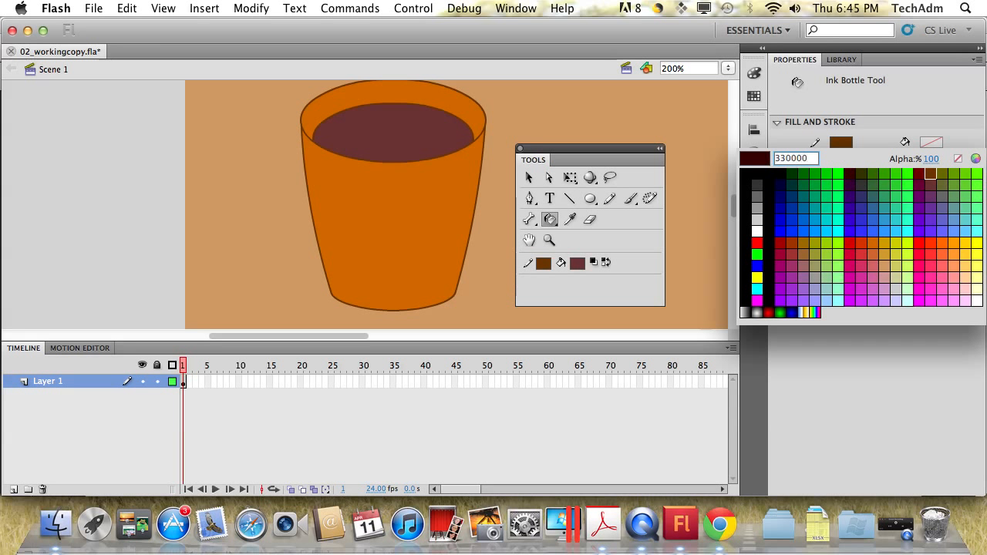
key(Return)
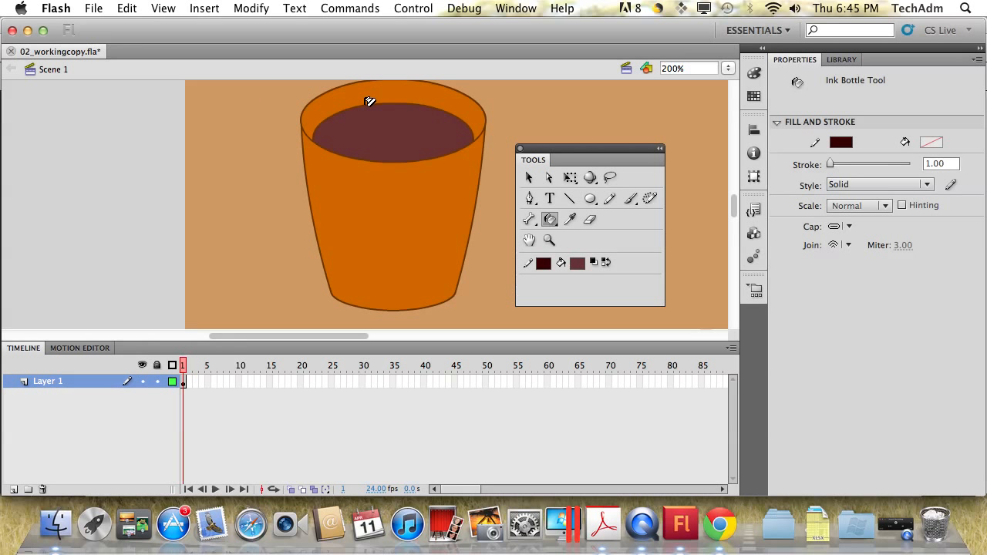
click(390, 101)
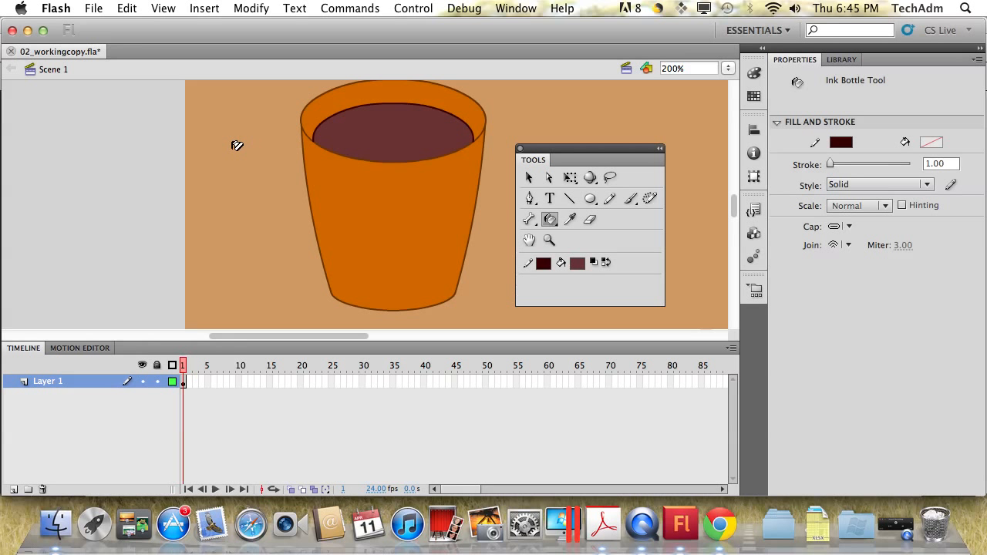
Select the orange fill of the cup's front and save the document with auto-recovery enabled.
click(529, 178)
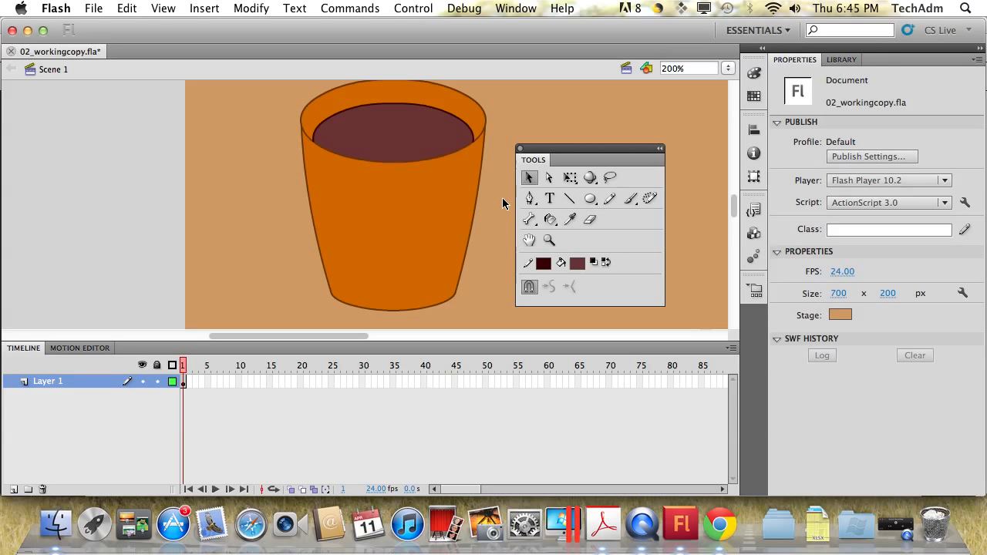
click(401, 220)
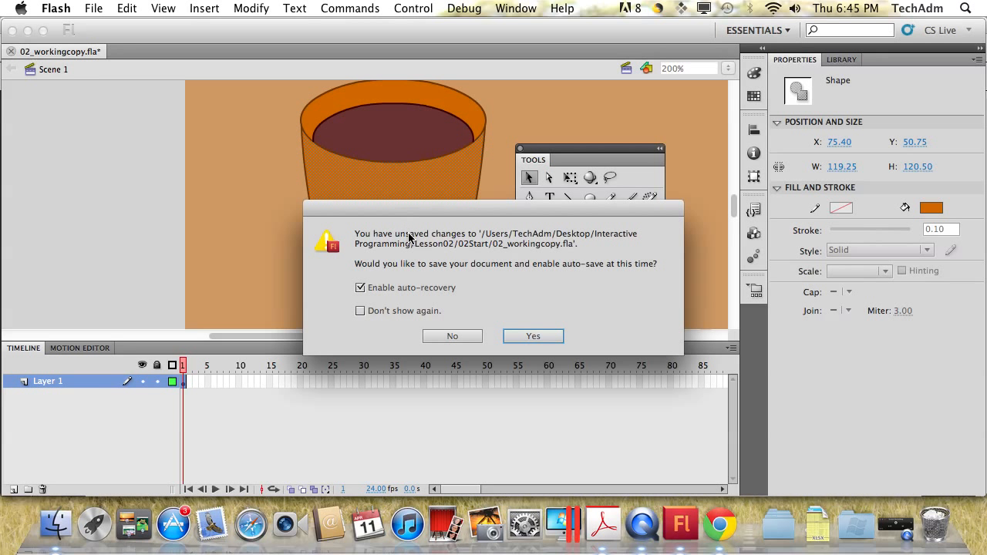
click(525, 335)
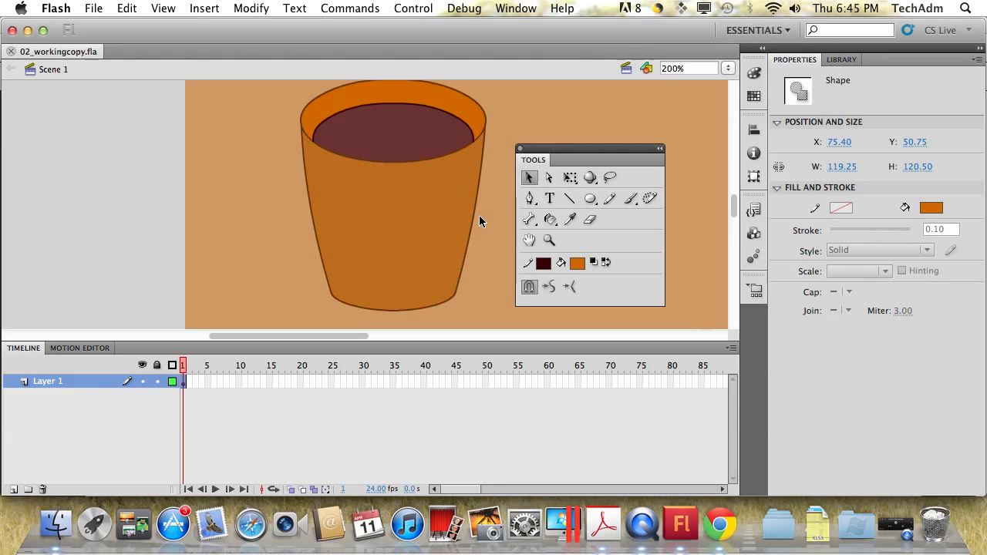
Change the fill of the cup's front from a solid color to a linear gradient.
click(514, 8)
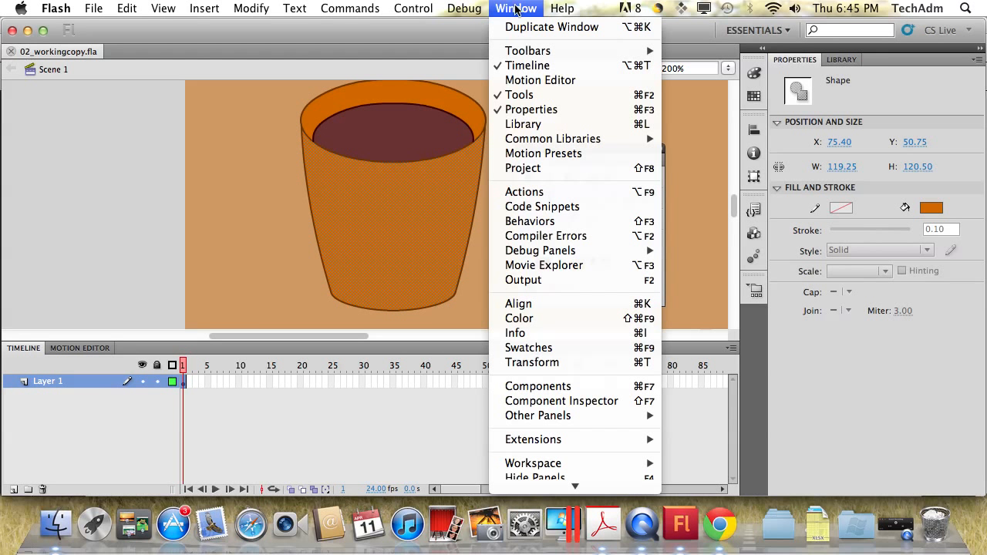
click(540, 317)
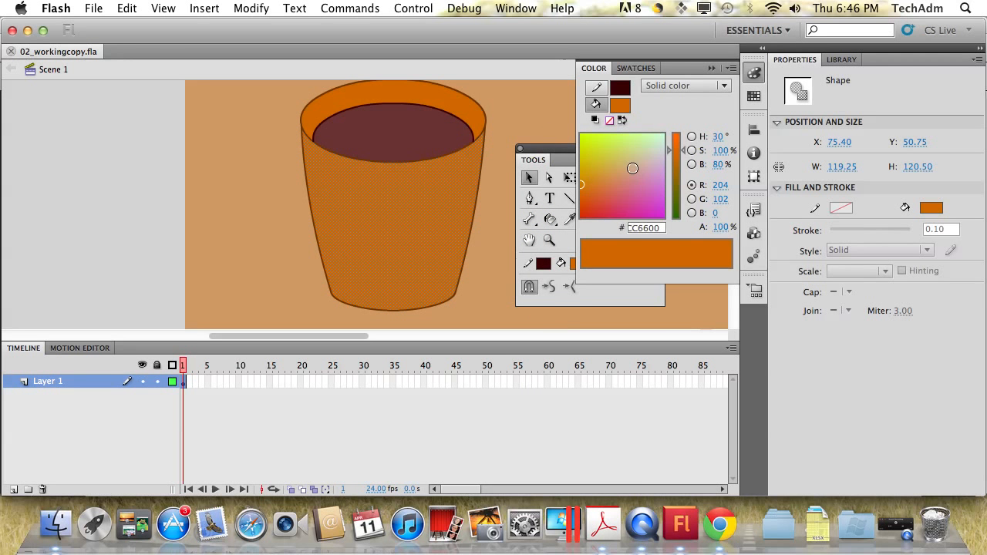
click(753, 75)
click(749, 78)
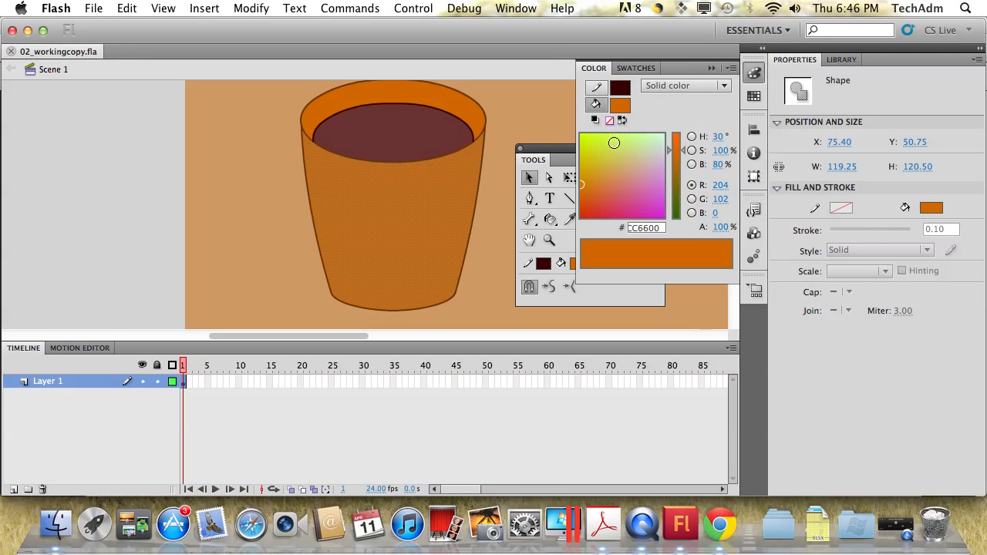
click(600, 90)
click(600, 107)
click(678, 86)
click(677, 112)
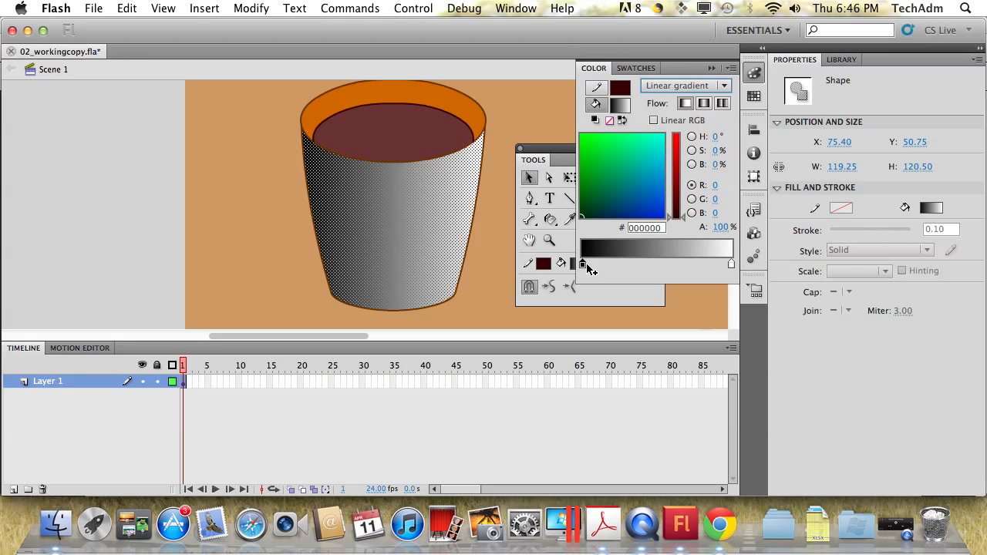
Set the starting color of the cup front's linear gradient to #FFCCCC.
click(731, 264)
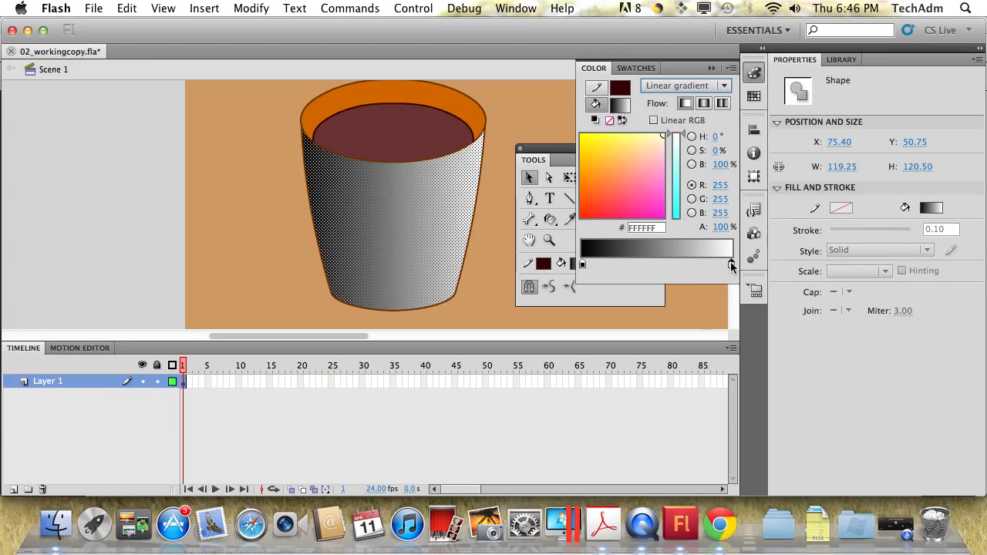
click(583, 265)
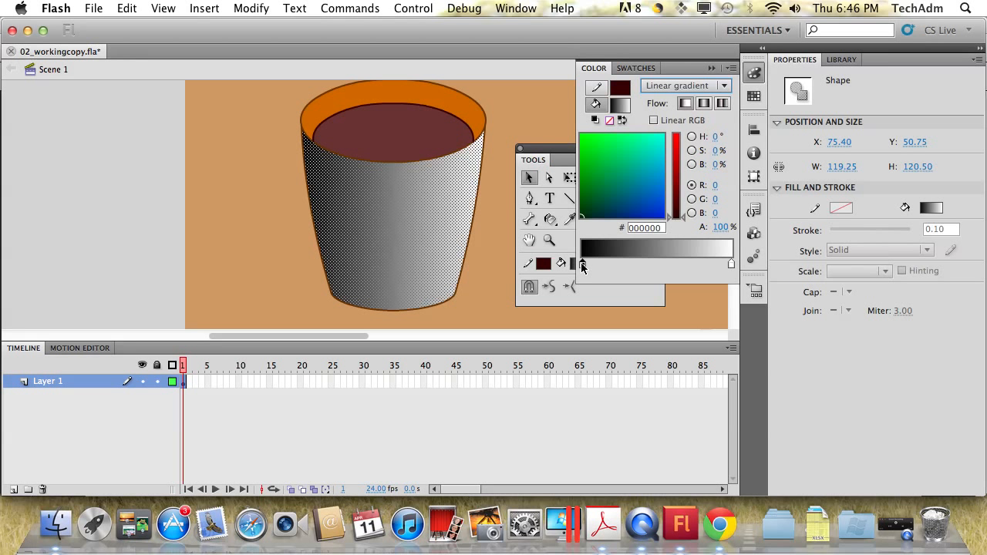
click(631, 228)
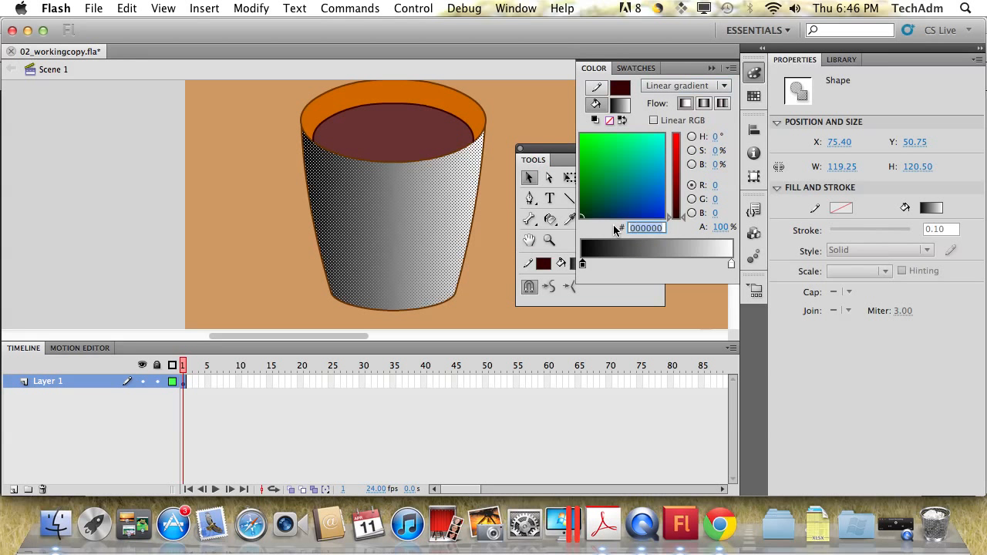
text(ffcccc)
key(Return)
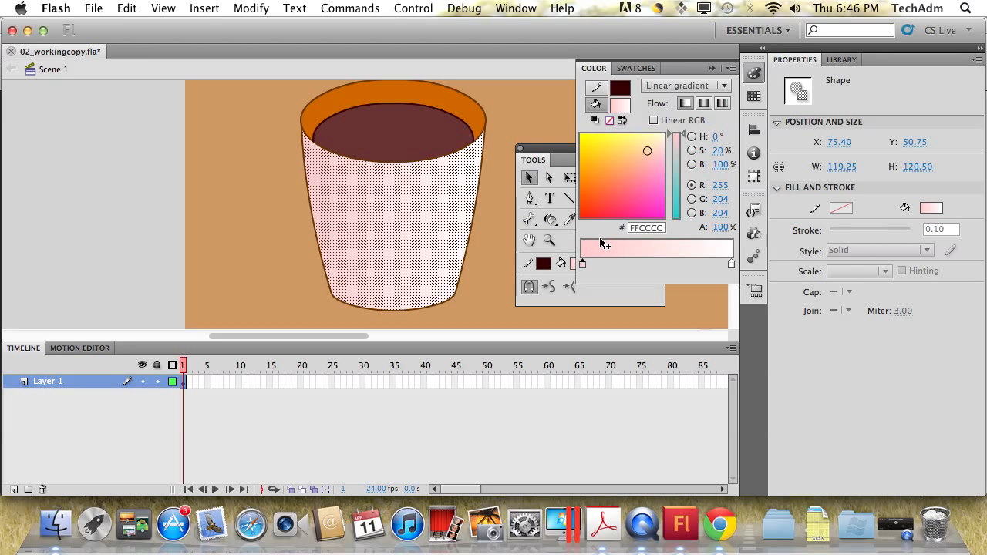
Set the ending color of the cup front's linear gradient to #B86241.
click(732, 264)
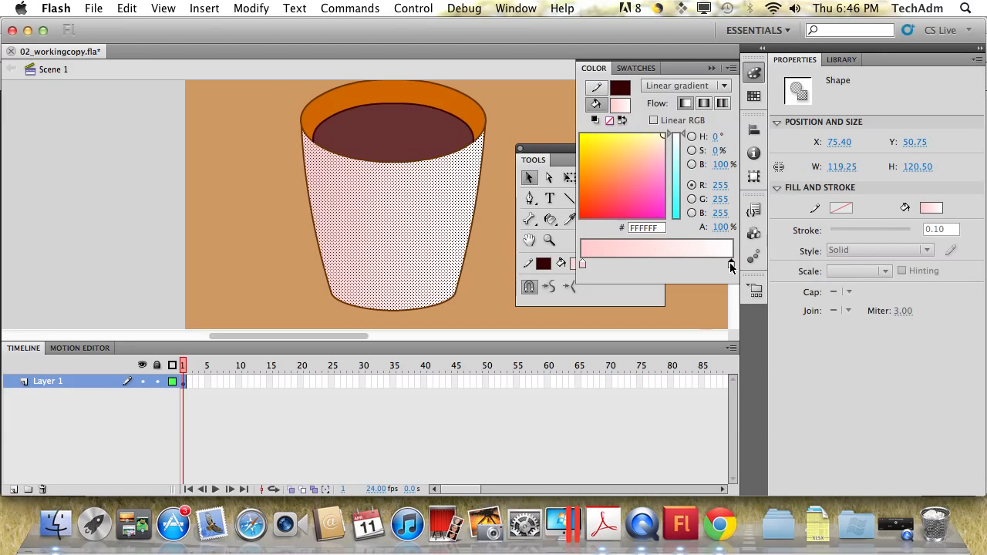
click(632, 227)
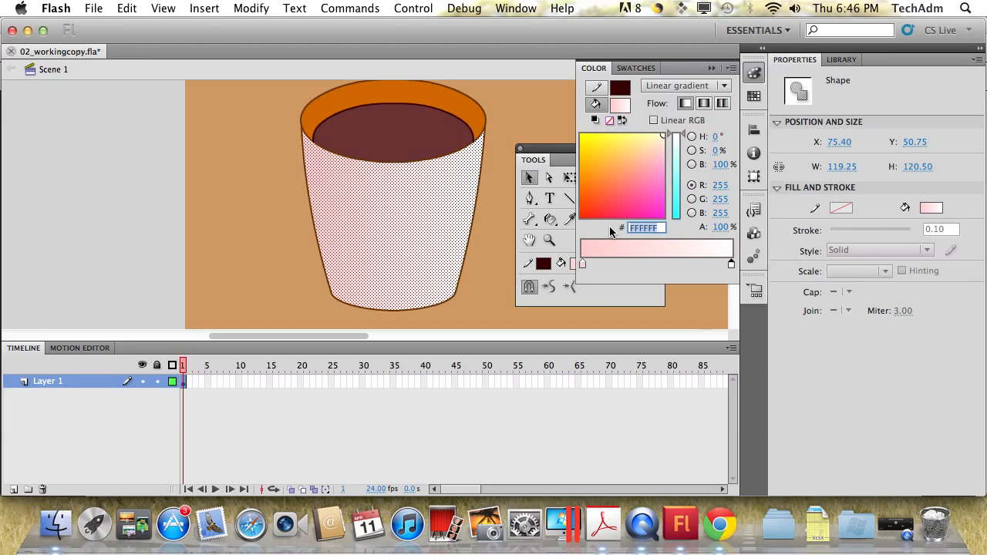
text(b86241)
key(Return)
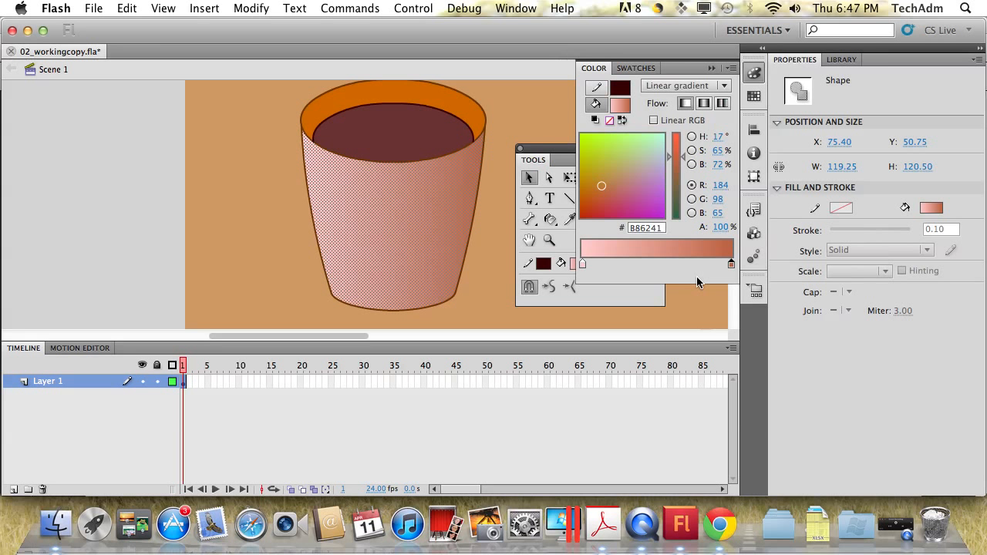
Add a color stop midway along the cup front's gradient, set it to #FFFFFF, and deselect the shape.
click(656, 267)
drag(656, 267, 661, 282)
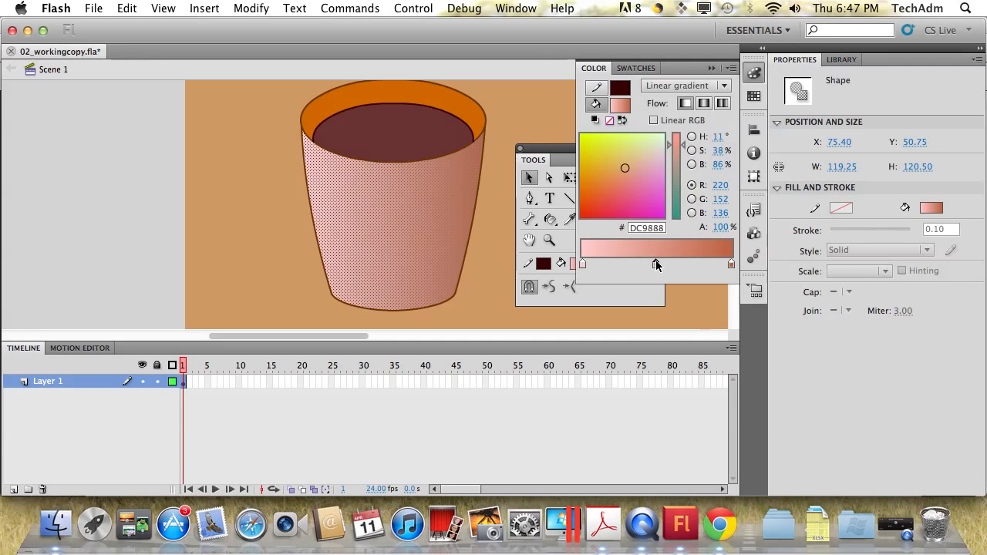
click(627, 228)
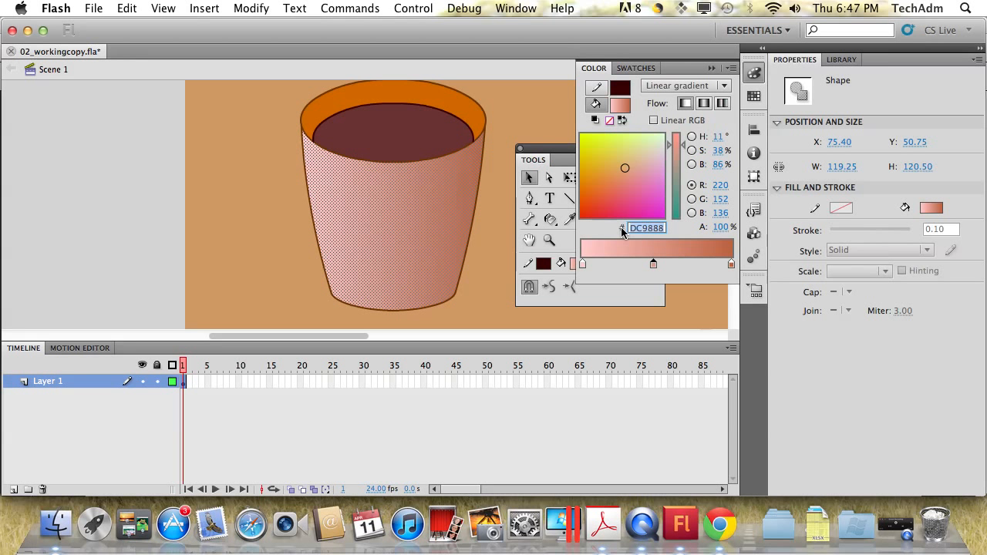
text(ffffff)
key(Return)
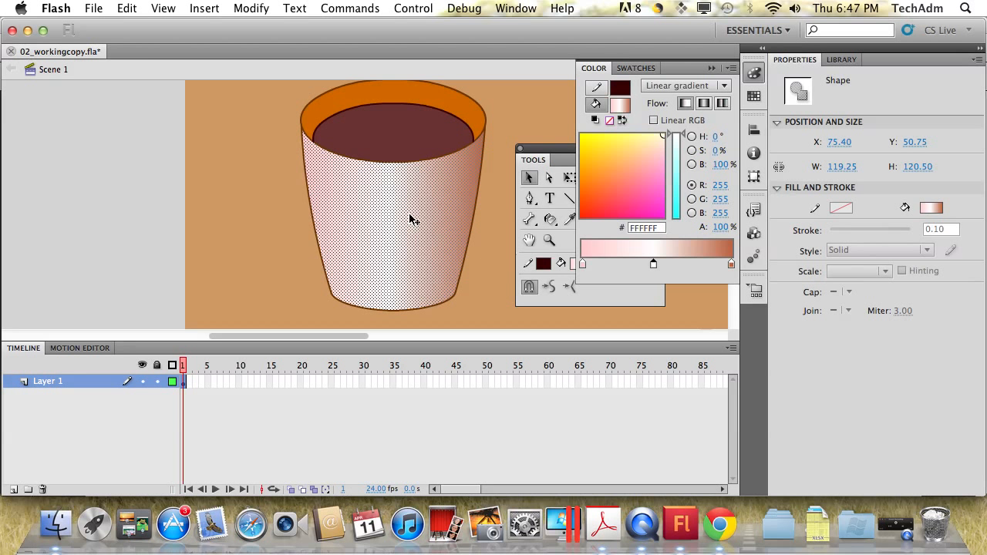
click(248, 197)
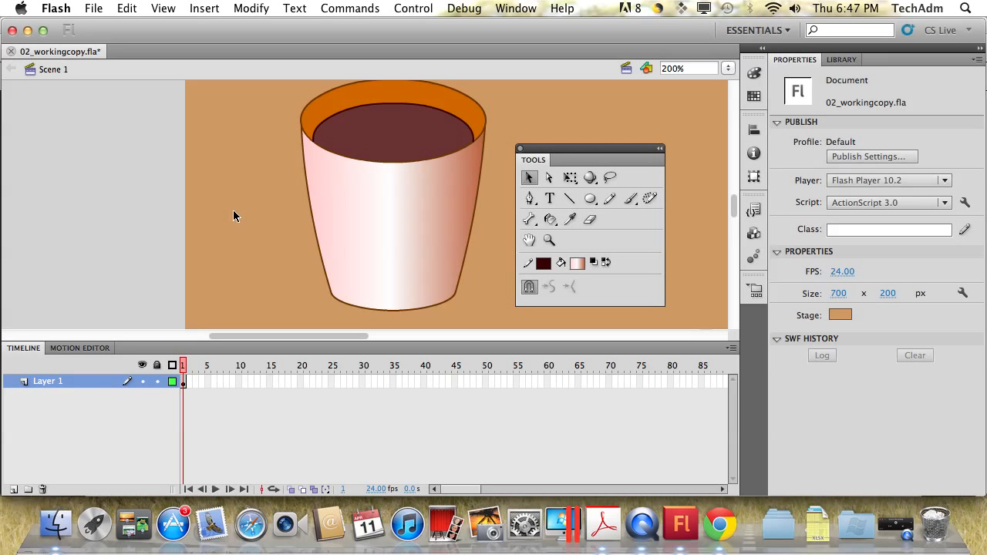
Fill the inside back wall of the cup with the same three-color gradient using the Paint Bucket tool.
click(550, 219)
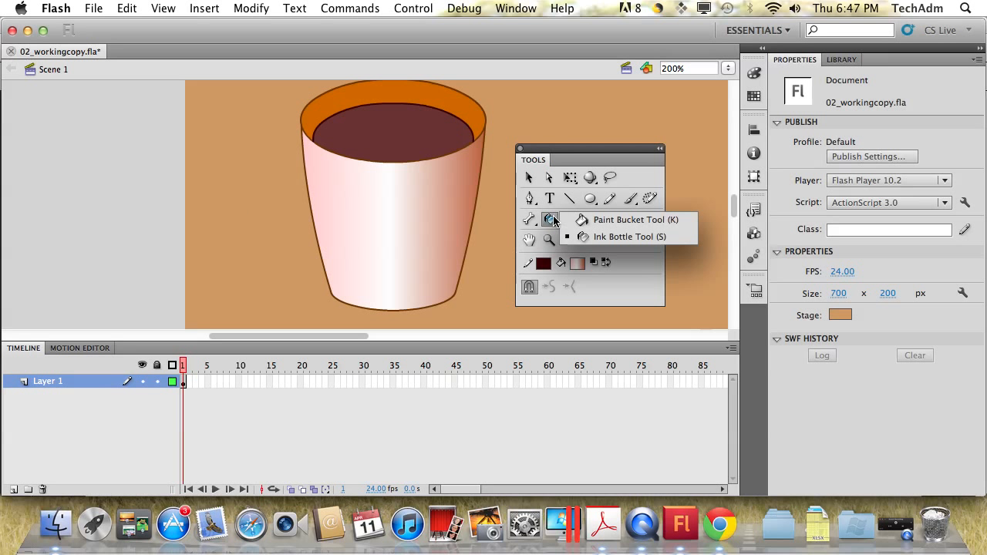
click(596, 221)
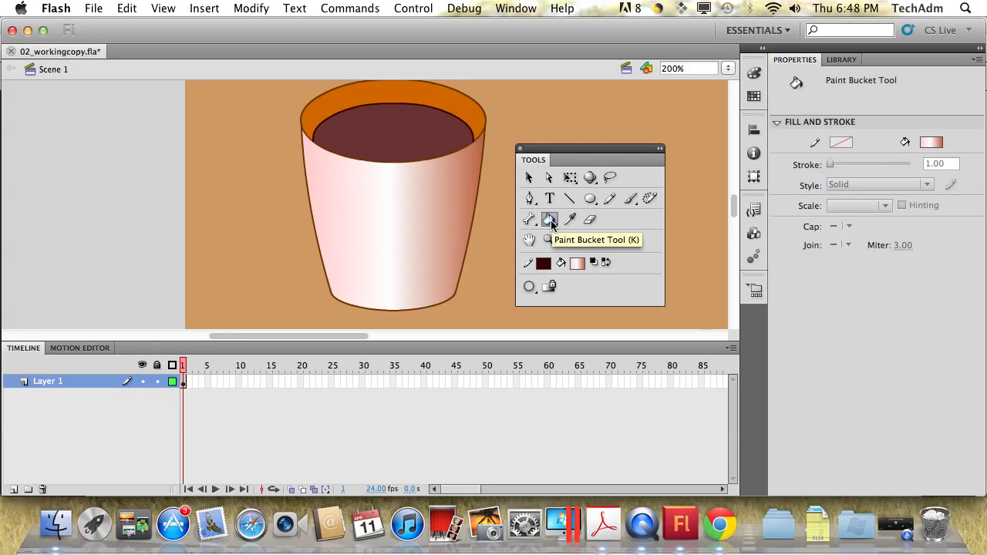
scroll(403, 182, up, 1)
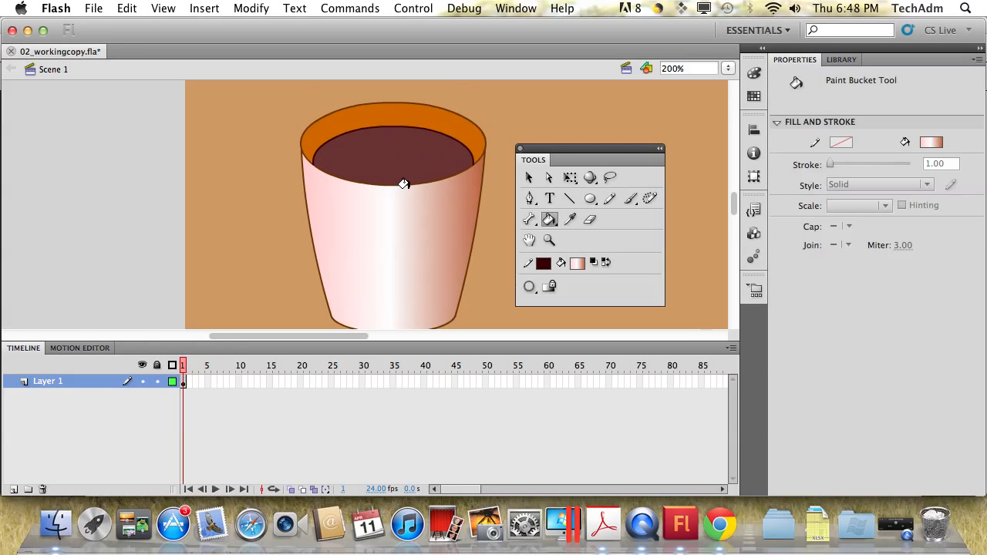
click(392, 108)
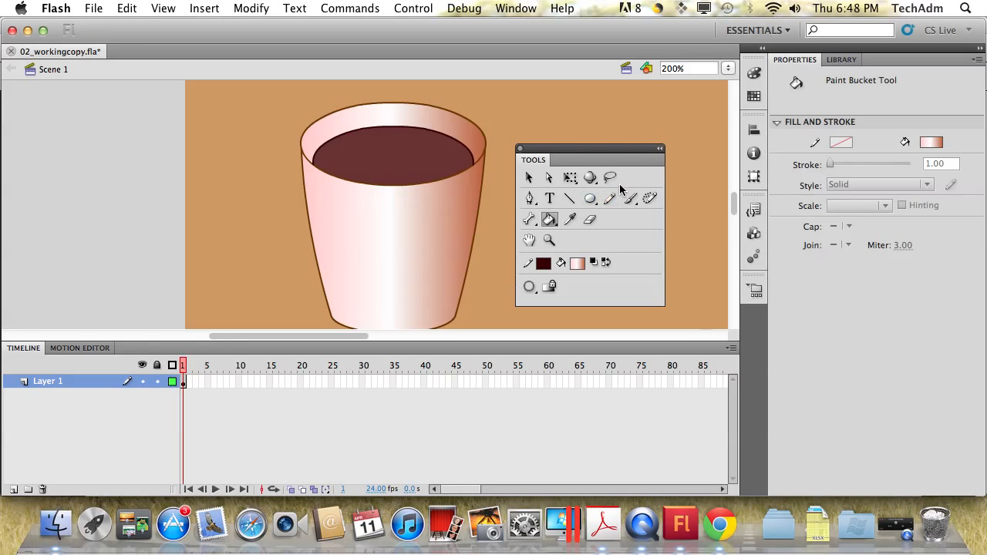
Narrow the cup front's gradient to about the cup base's width and shift its center slightly left with the Gradient Transform tool.
click(572, 180)
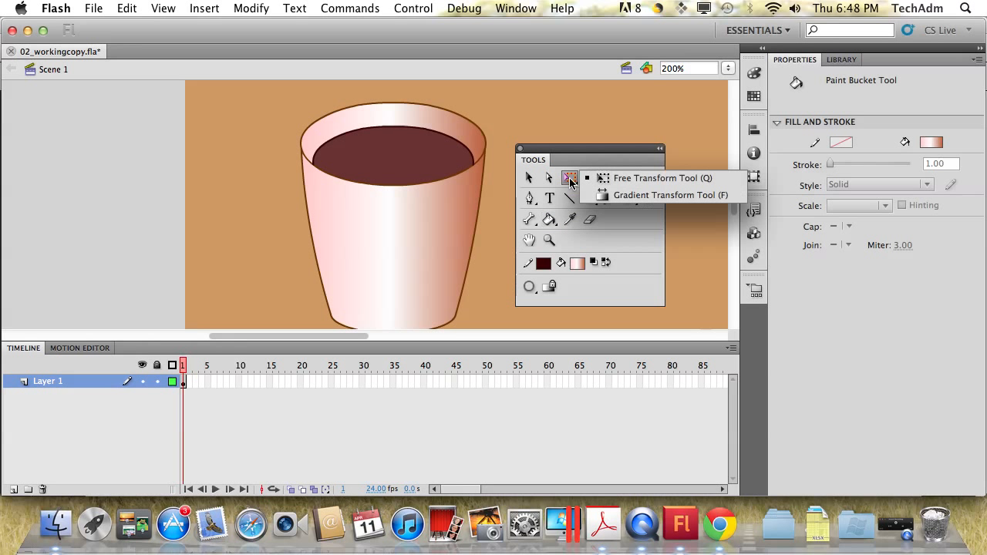
click(617, 196)
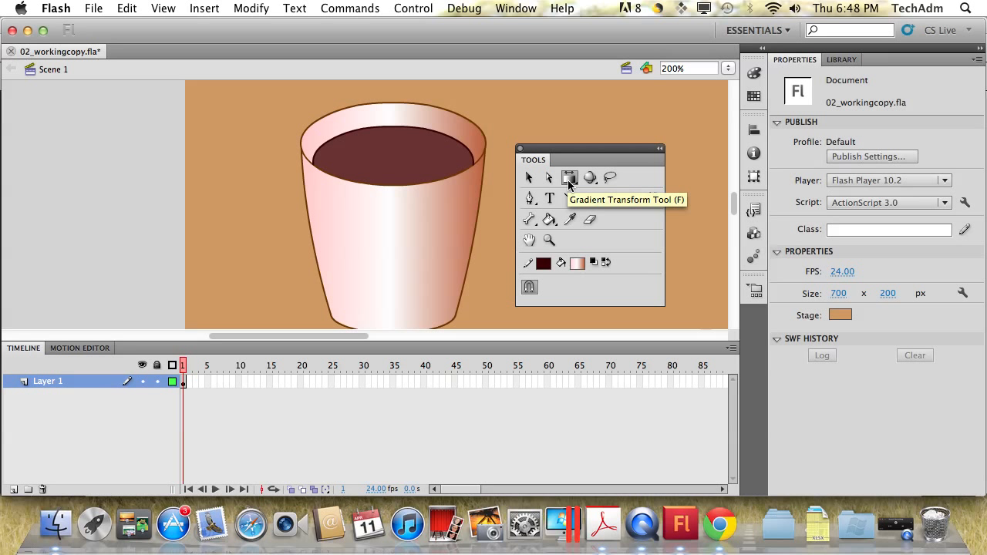
scroll(403, 224, down, 1)
click(401, 219)
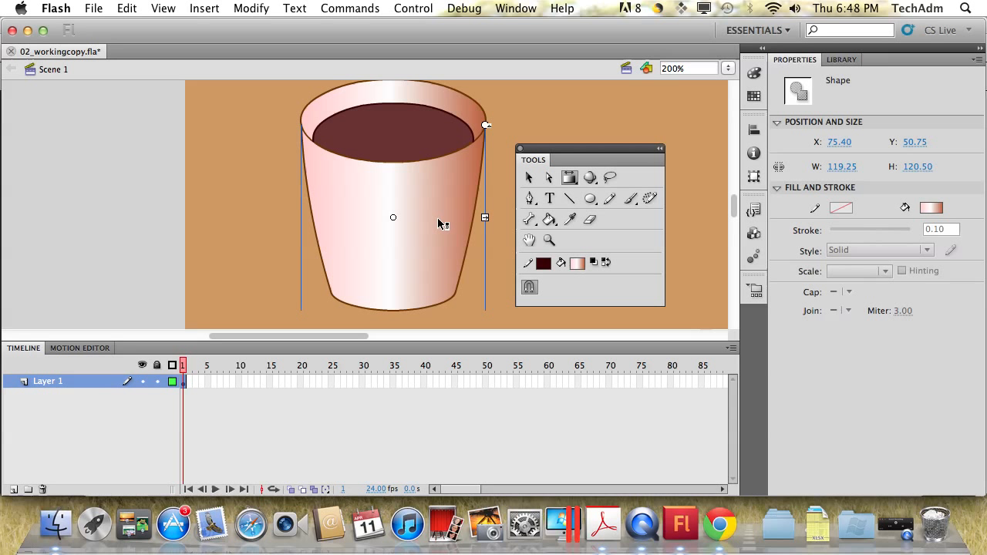
drag(484, 218, 459, 217)
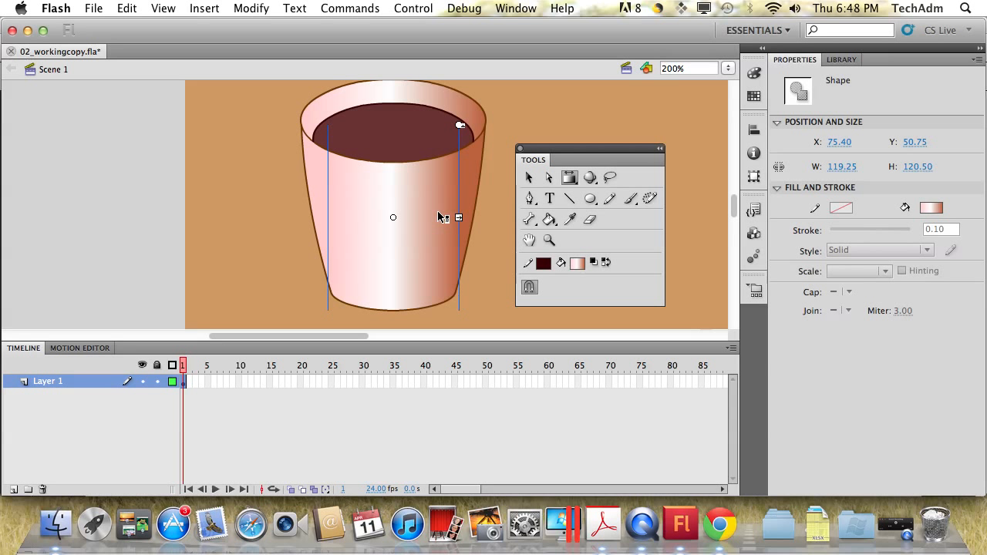
drag(393, 218, 374, 218)
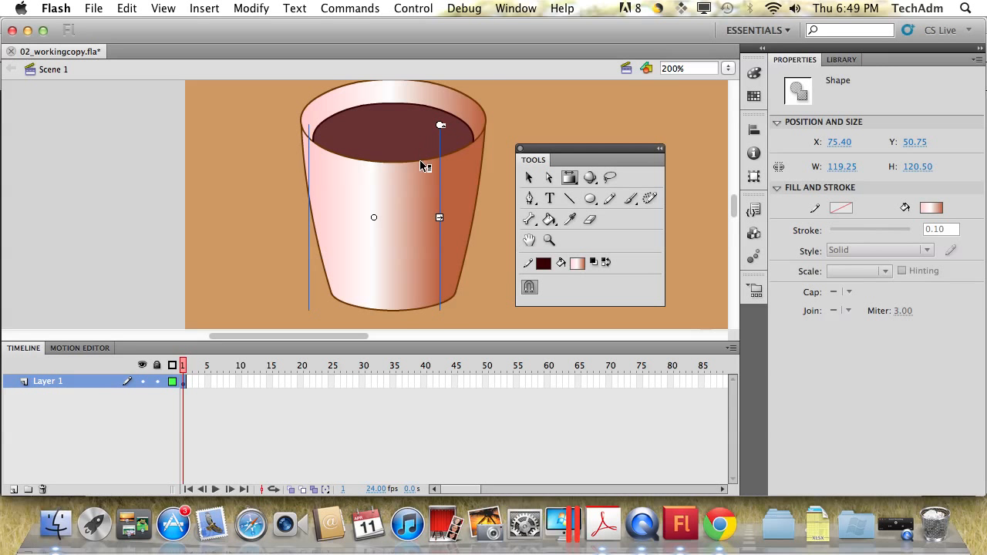
Rotate the gradient on the cup's inside back wall 180 degrees so its dark end lies on the left.
scroll(422, 162, up, 3)
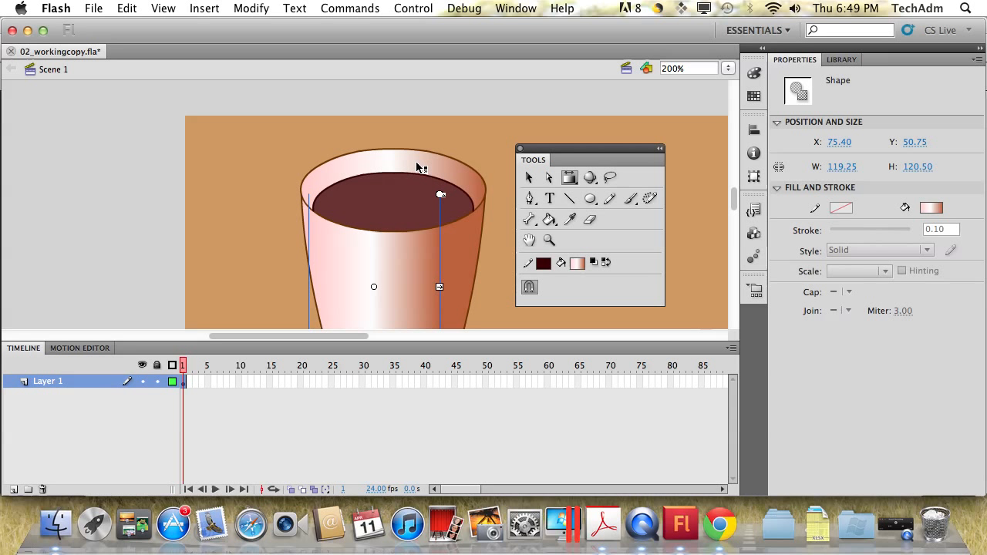
click(420, 167)
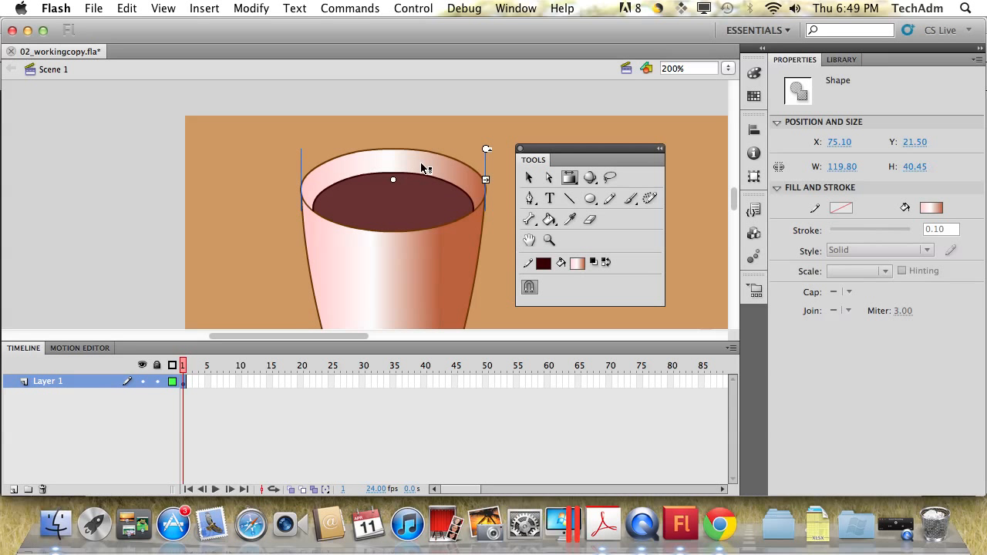
drag(486, 149, 303, 207)
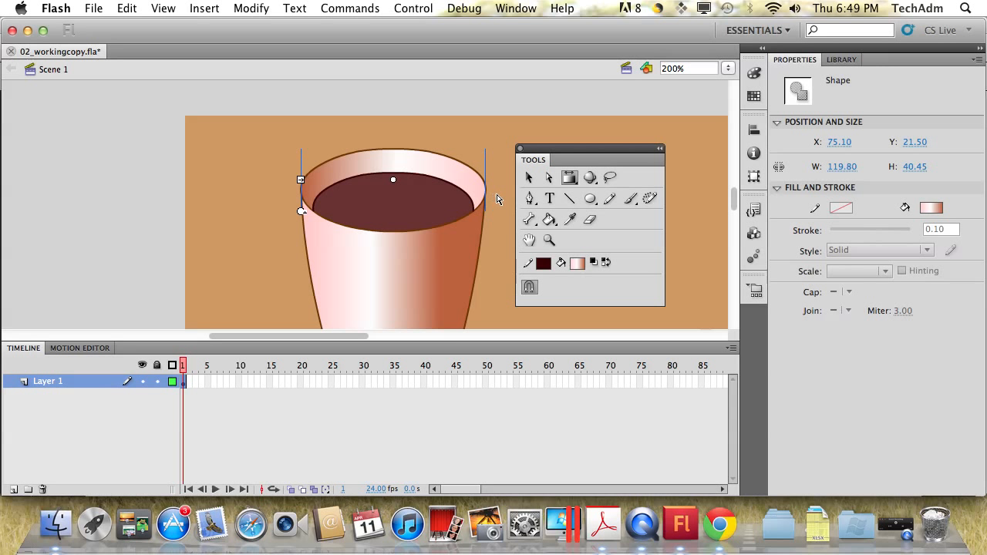
Switch to the Selection tool and deselect the cup's inside back wall.
key(super+minus)
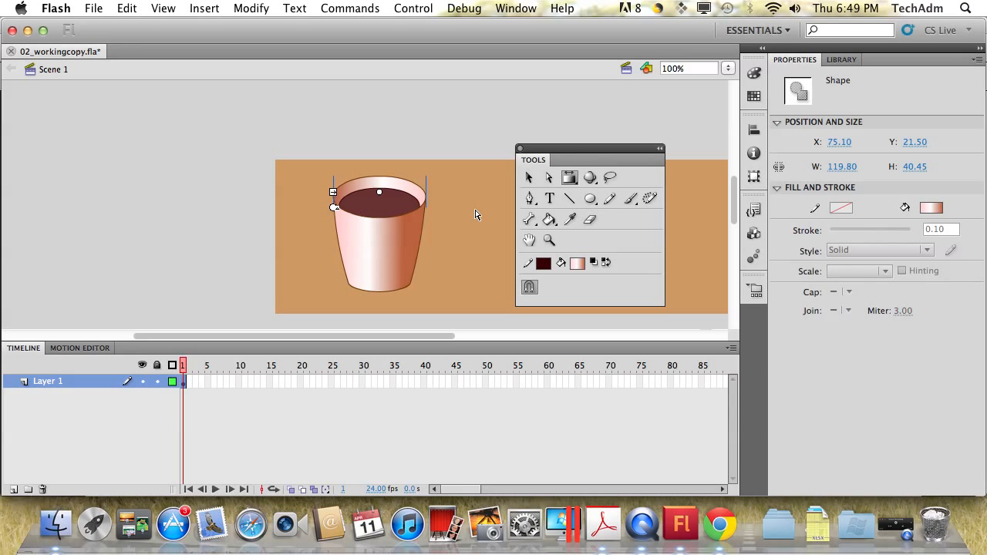
key(v)
drag(463, 218, 278, 196)
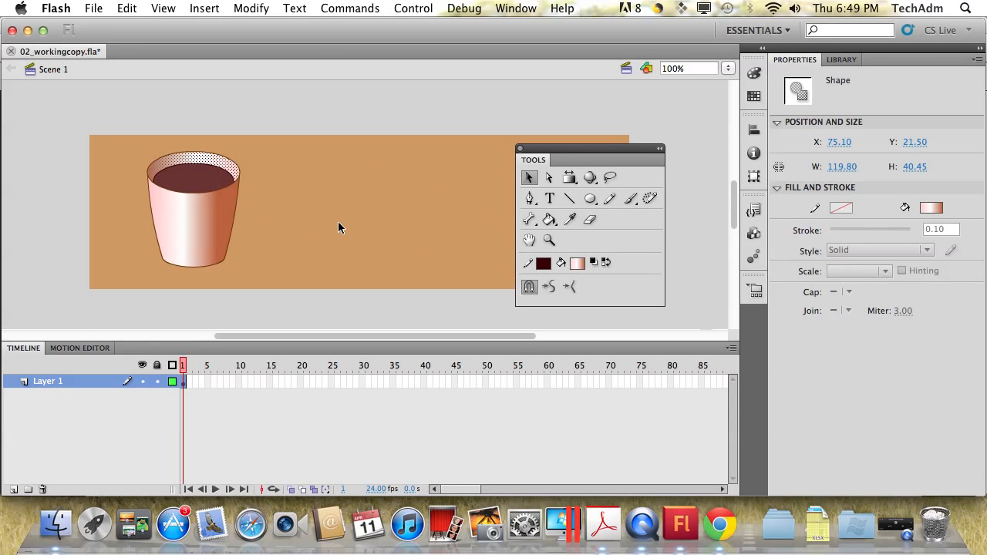
click(338, 222)
scroll(338, 222, right, 1)
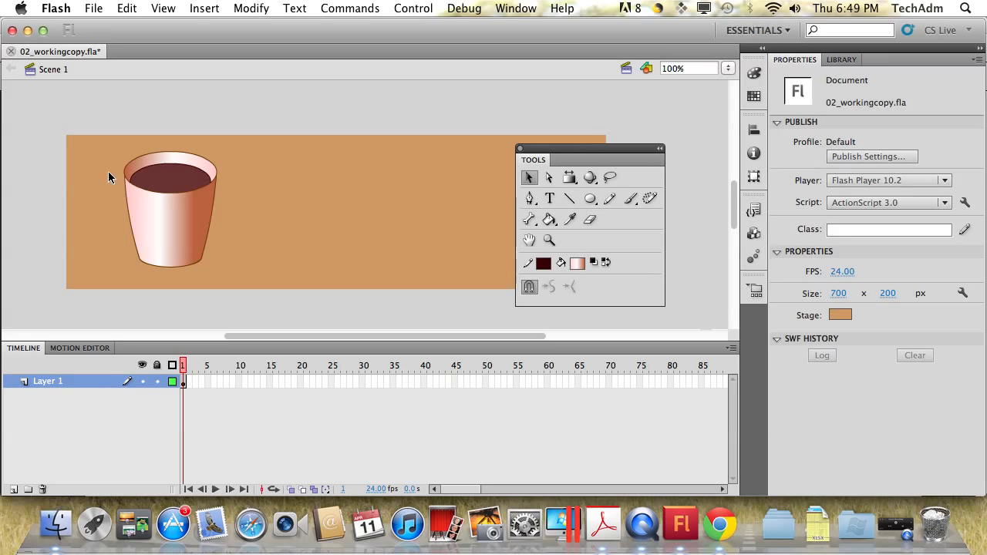
Change the coffee surface's fill to a bitmap fill, importing coffeecream.jpg from the Lesson02 02Start folder.
click(168, 180)
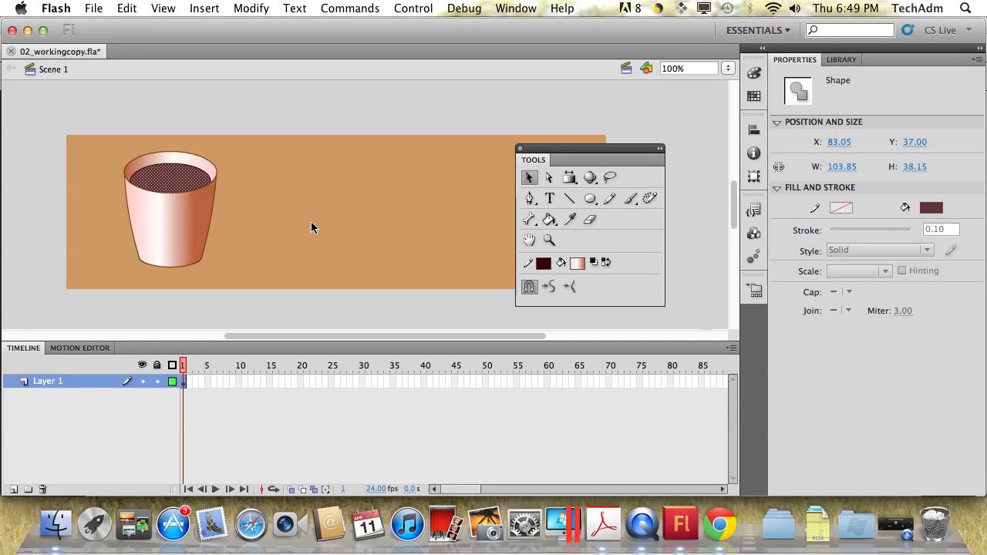
click(756, 74)
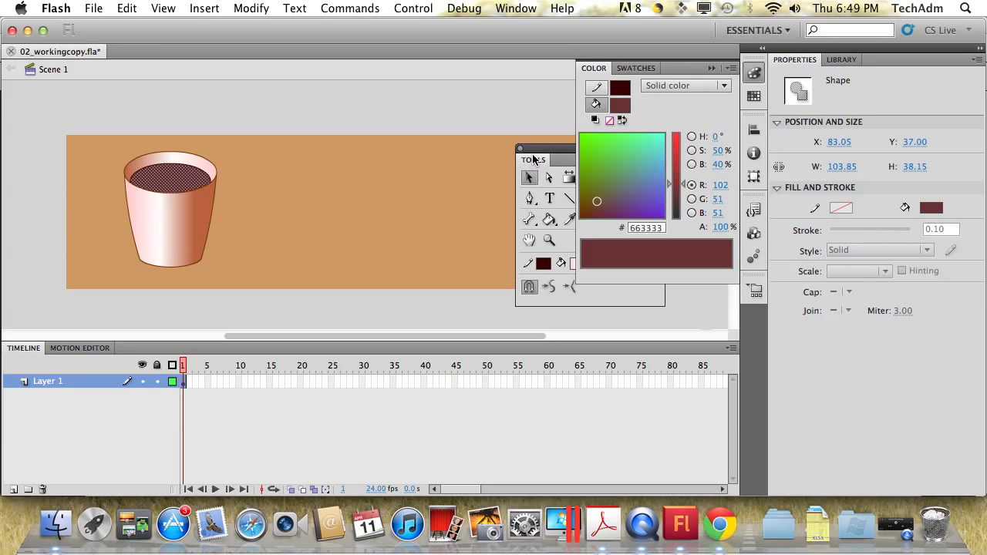
click(701, 87)
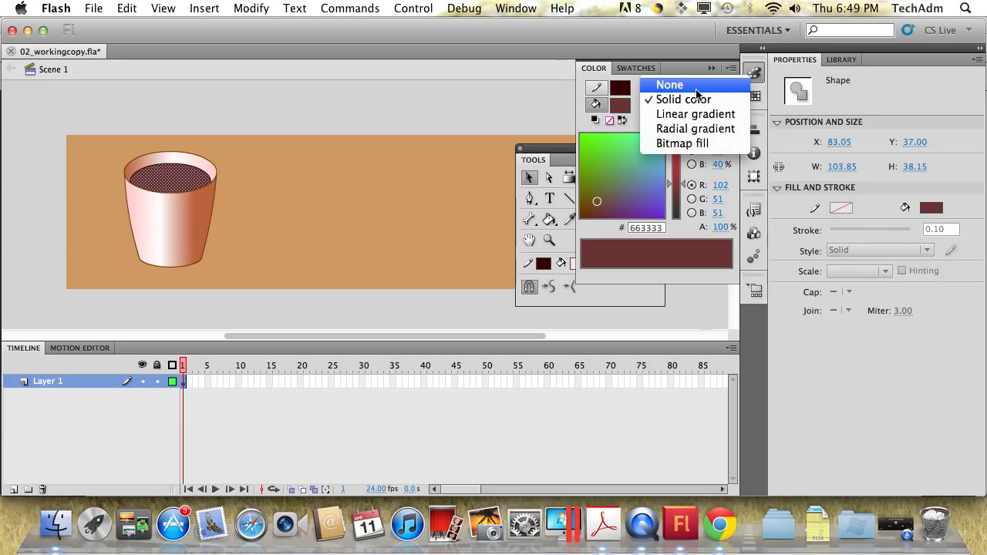
click(689, 144)
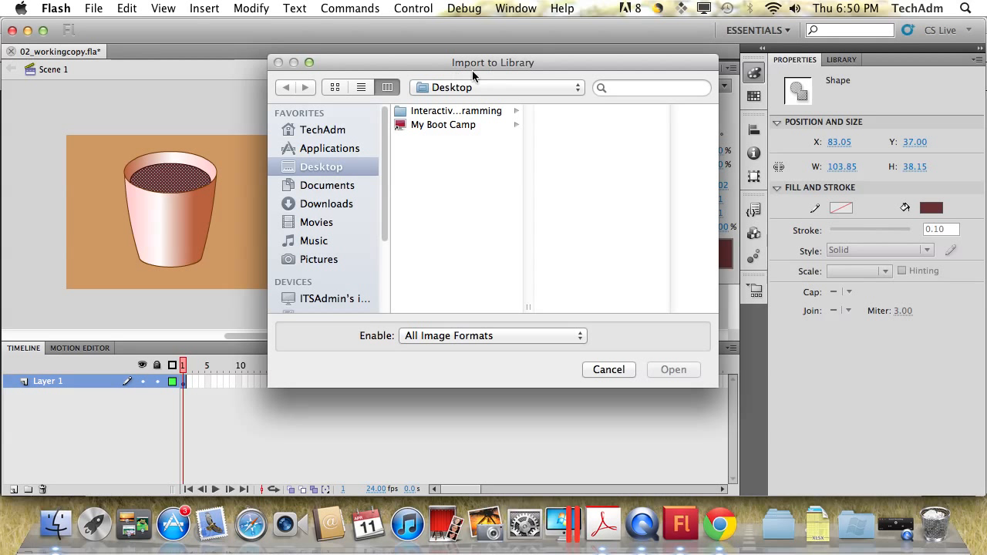
click(467, 111)
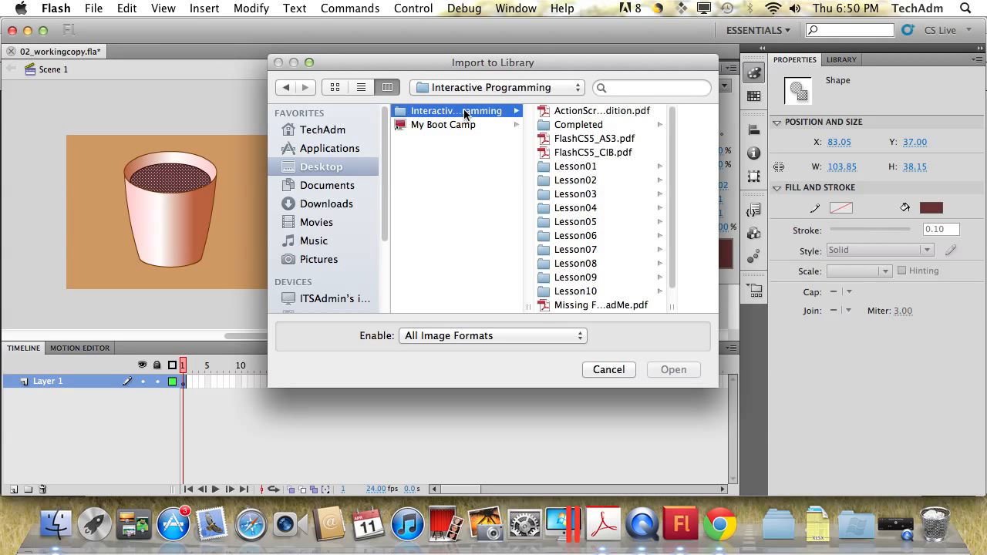
click(598, 181)
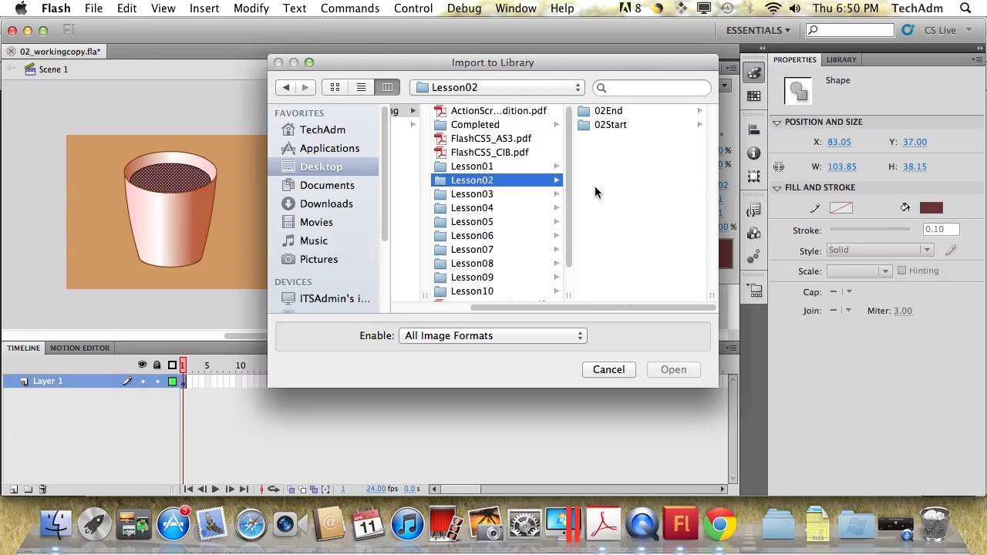
click(623, 125)
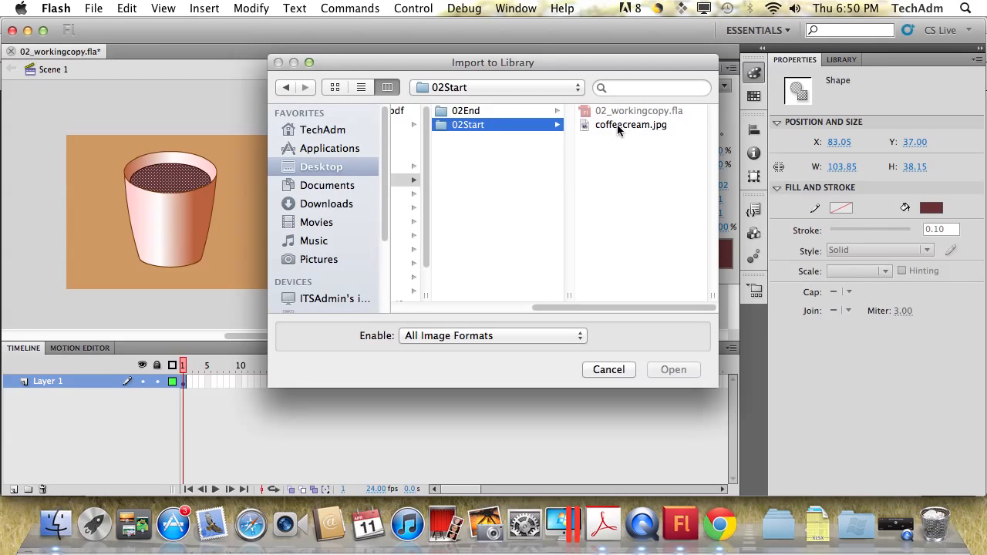
click(618, 125)
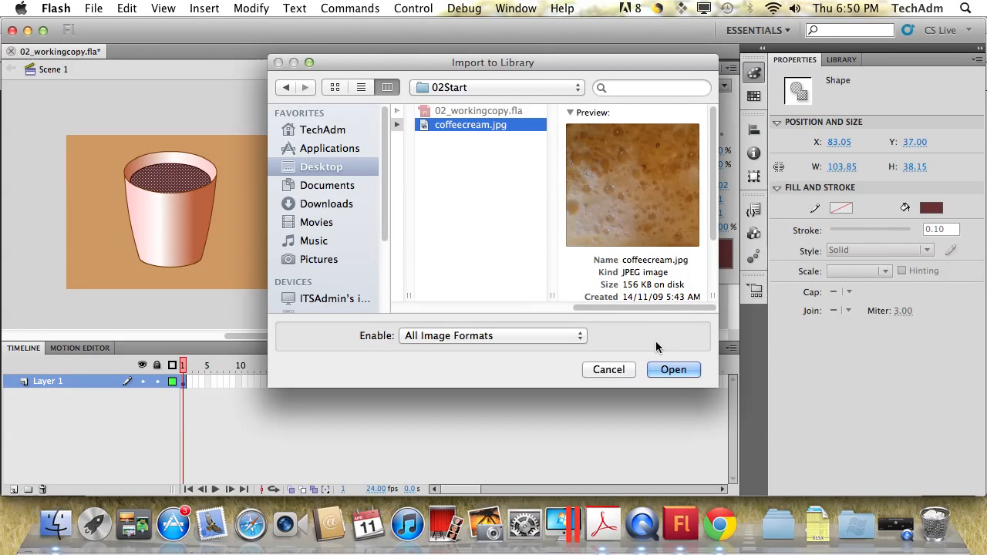
click(673, 370)
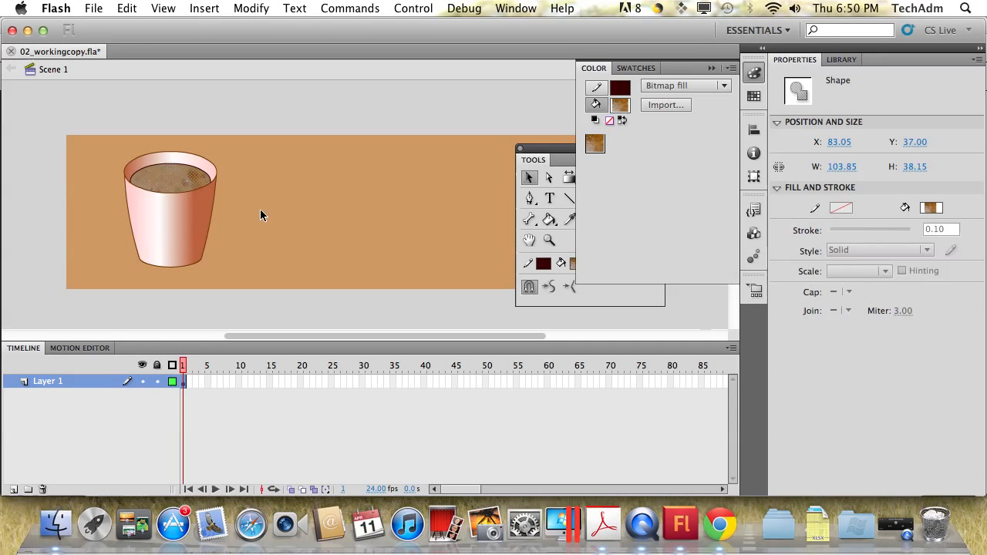
Rename Layer 1 as coffee.
double_click(56, 383)
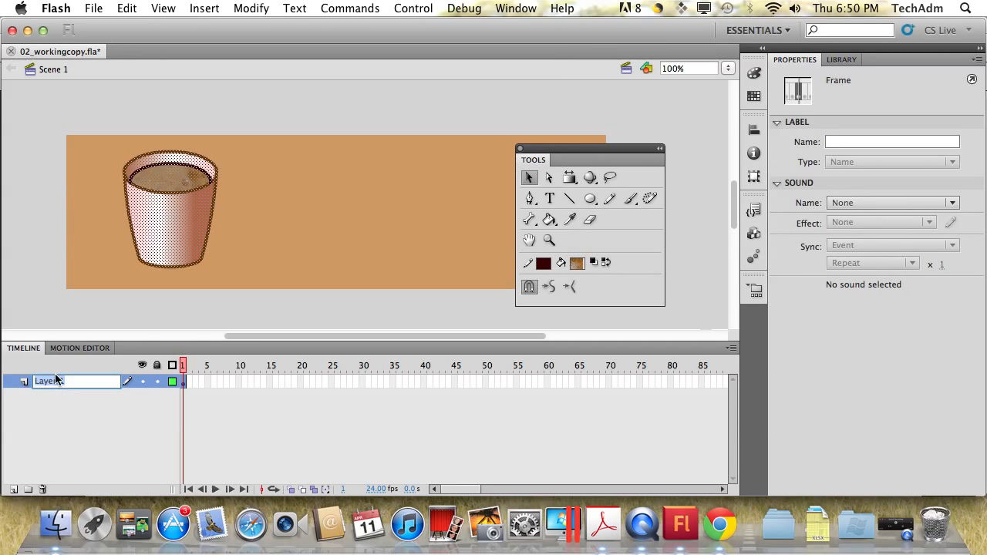
text(coffee)
key(Return)
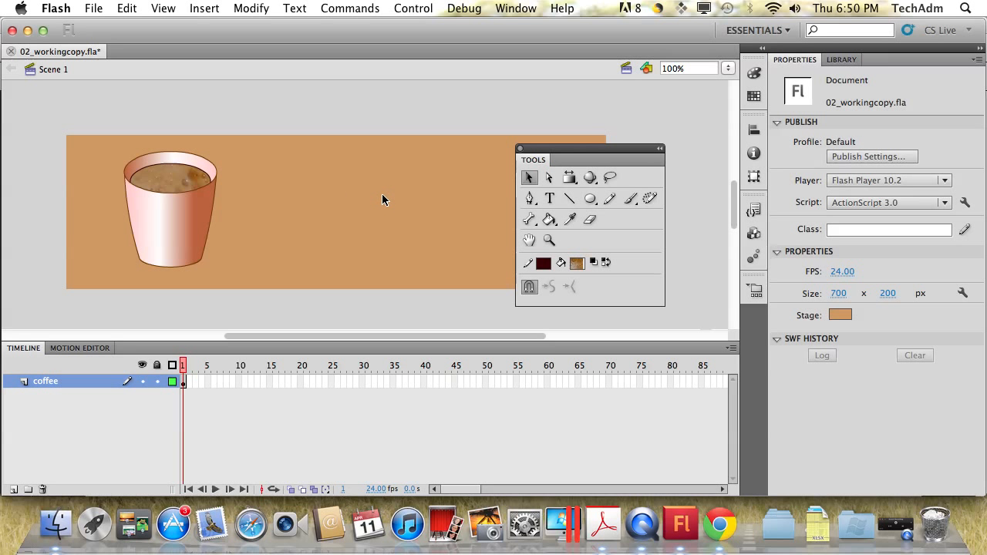
Select the whole coffee cup drawing and group its shapes.
drag(95, 128, 249, 295)
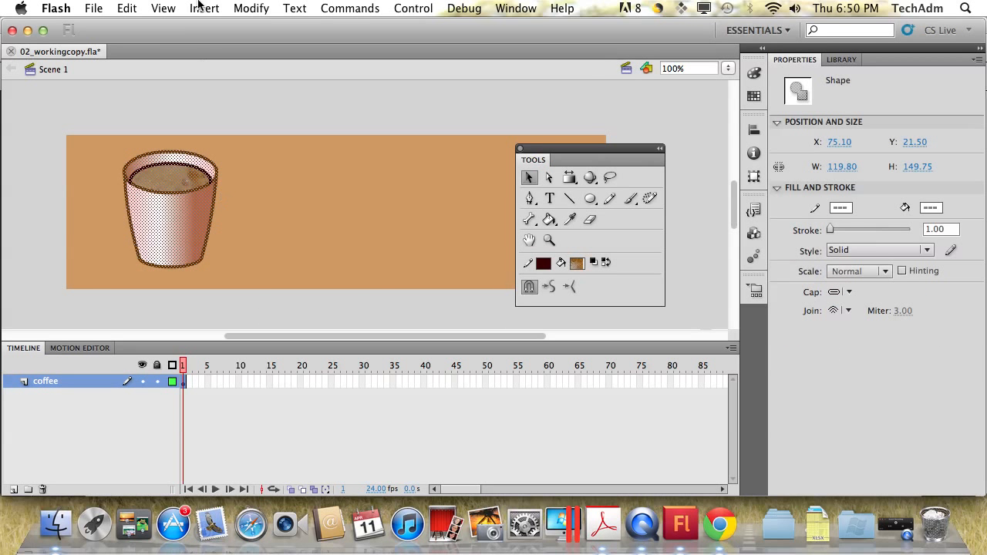
click(249, 8)
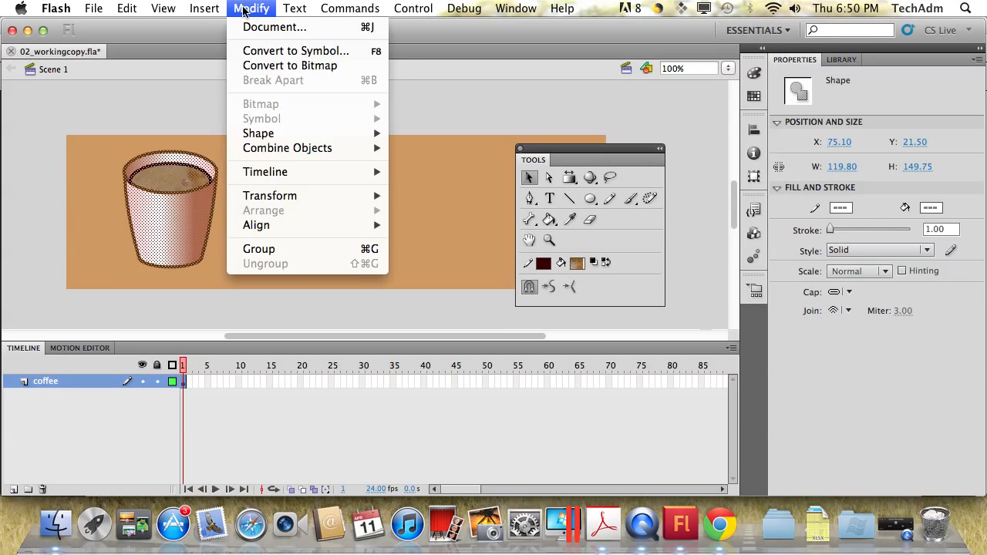
click(262, 248)
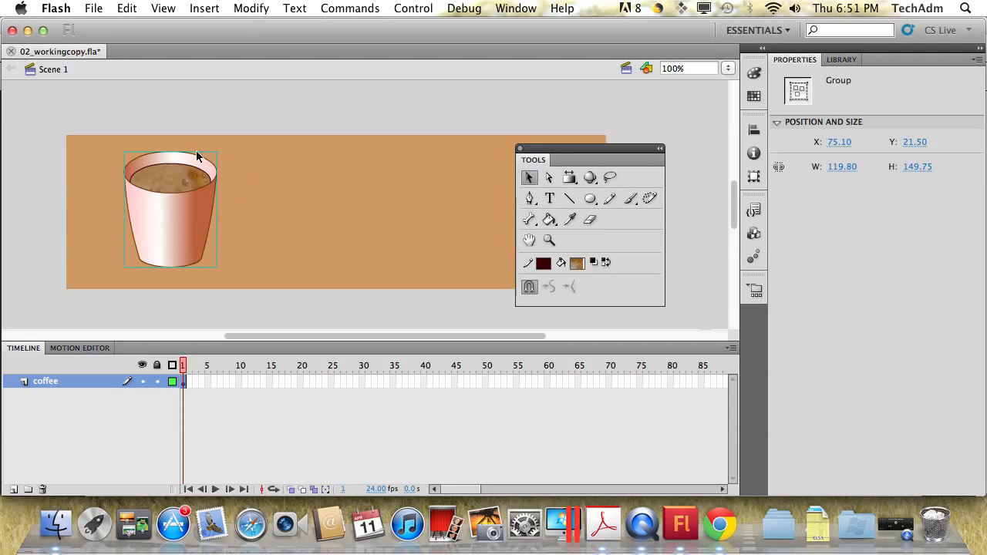
Open the cup group to view its editable shapes, return to Scene 1, and deselect the group.
double_click(182, 212)
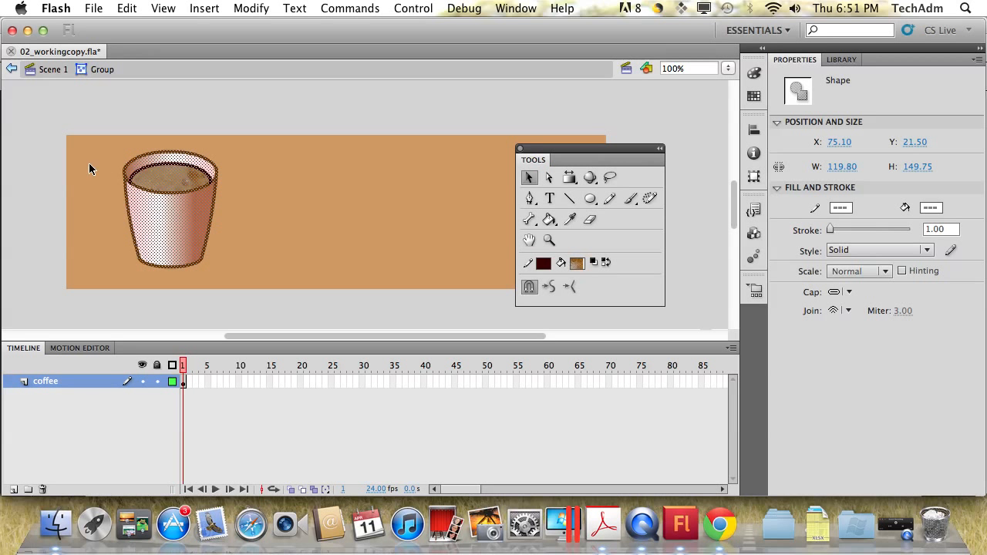
click(49, 72)
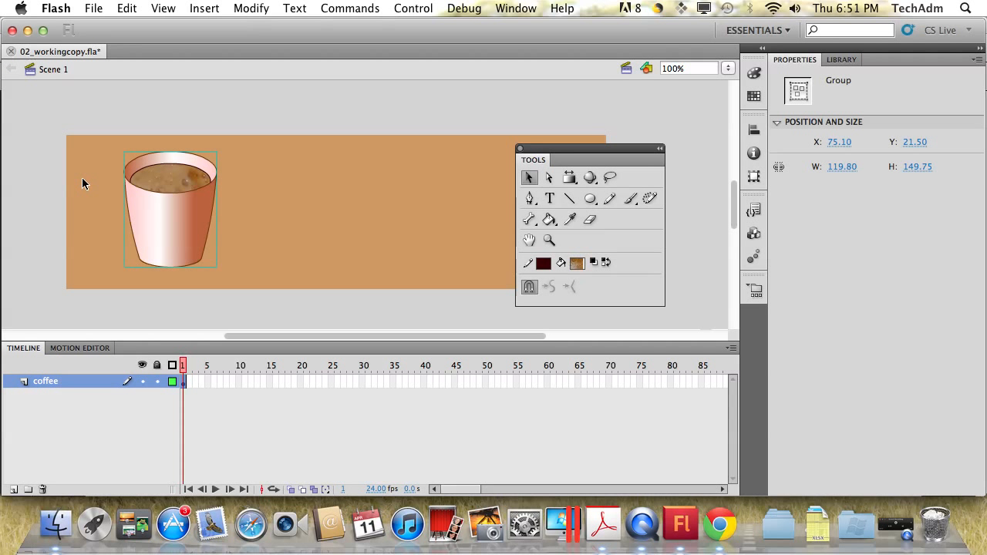
double_click(152, 225)
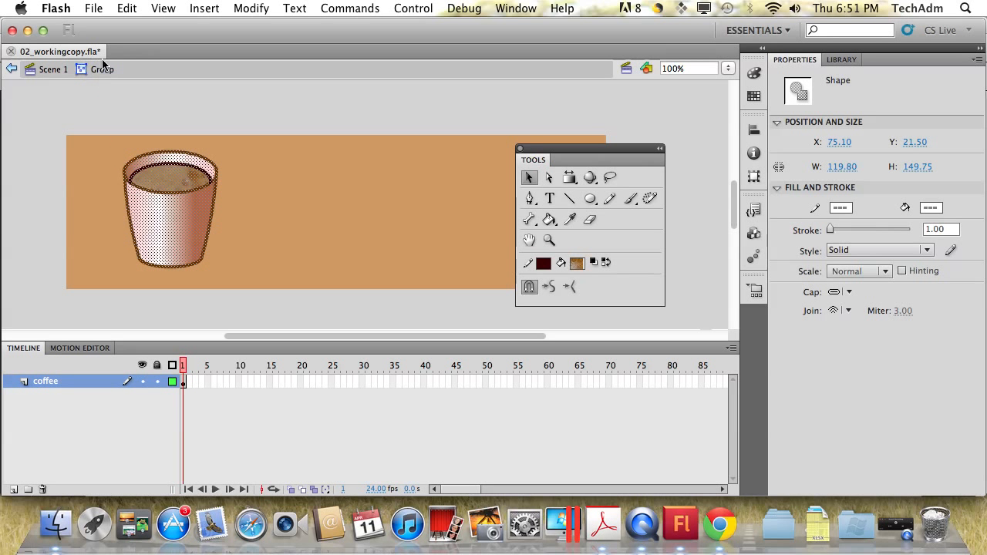
click(50, 69)
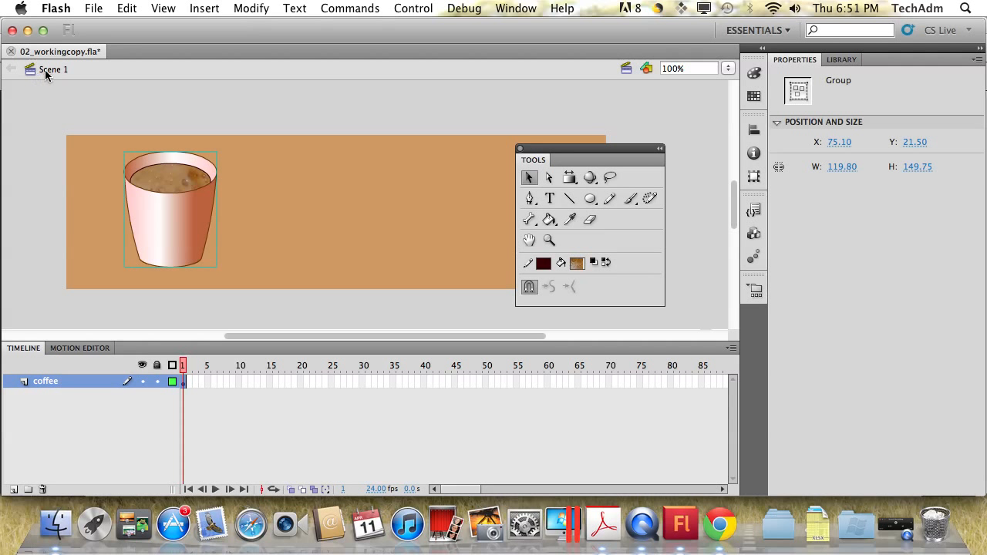
click(48, 219)
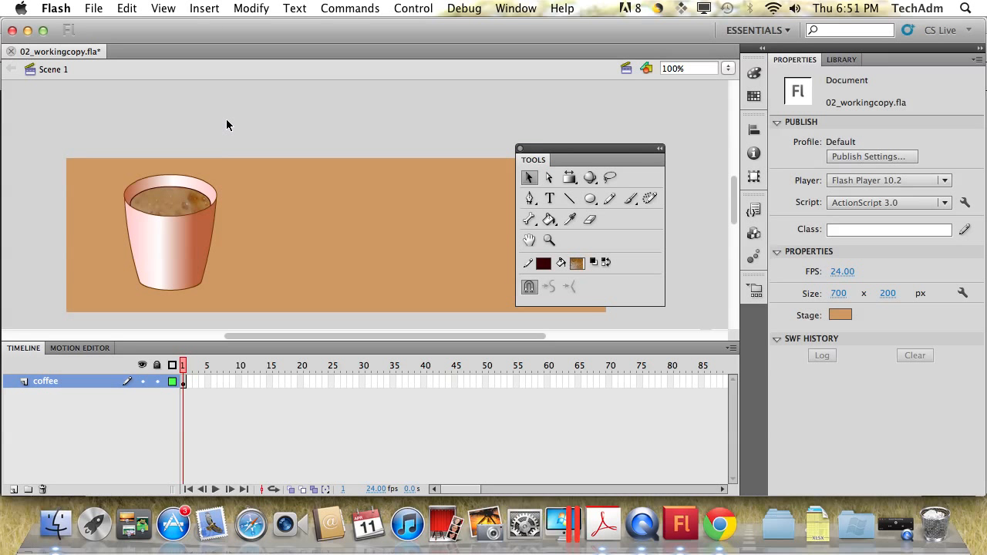
Create a new symbol named line with the type Graphic.
click(205, 9)
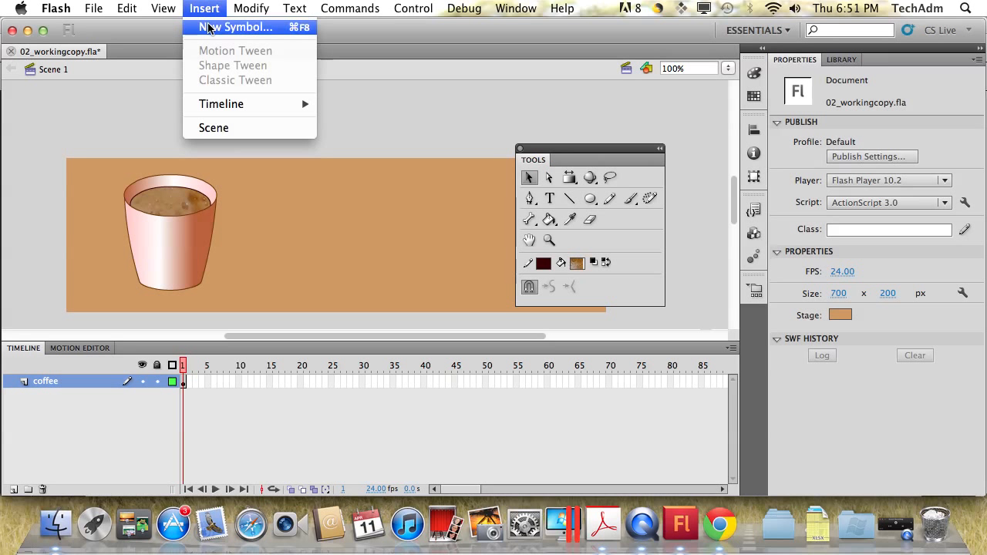
click(208, 29)
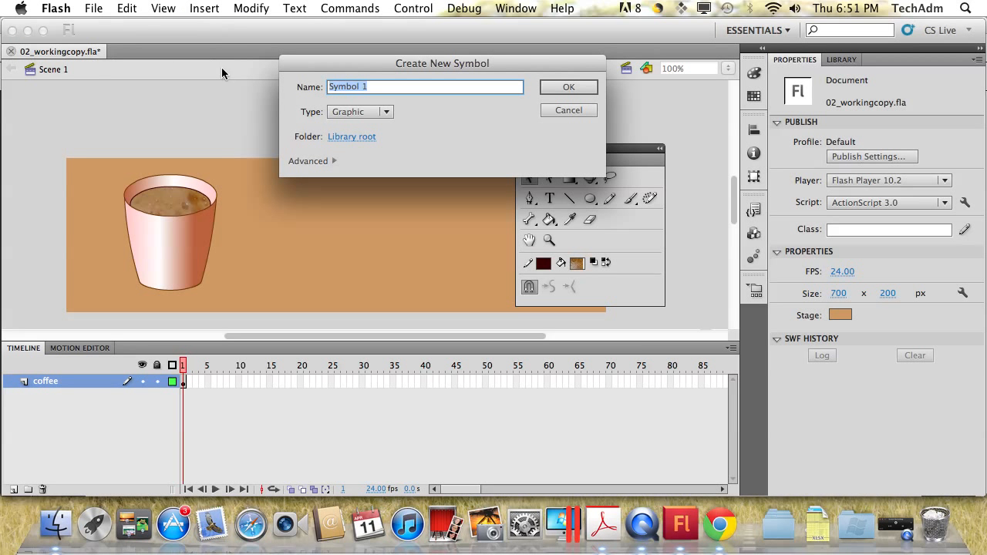
text(line)
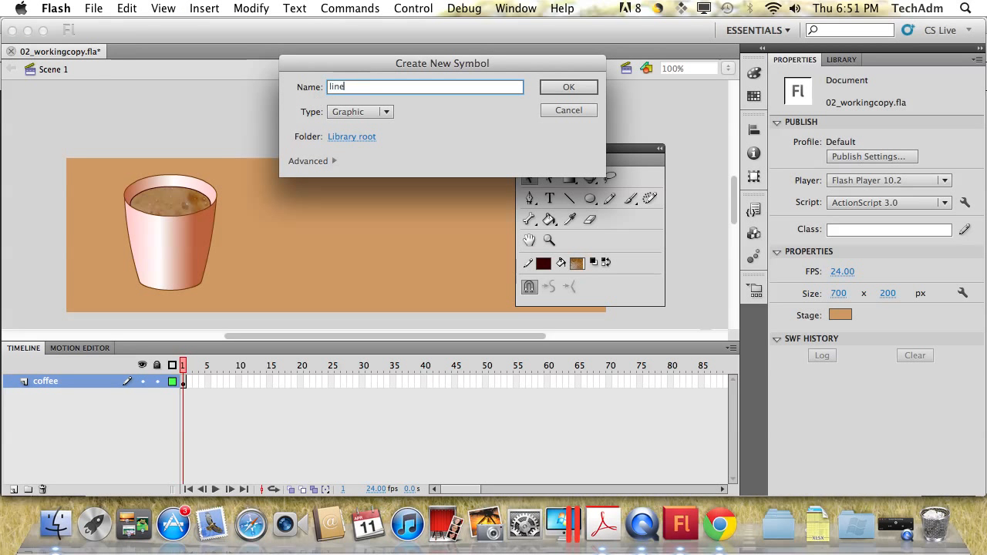
click(342, 114)
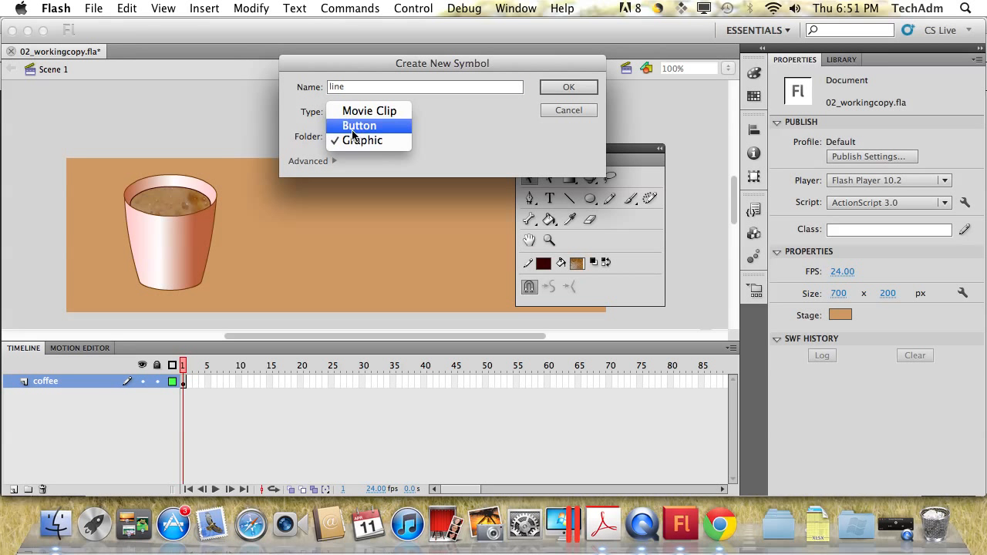
click(354, 140)
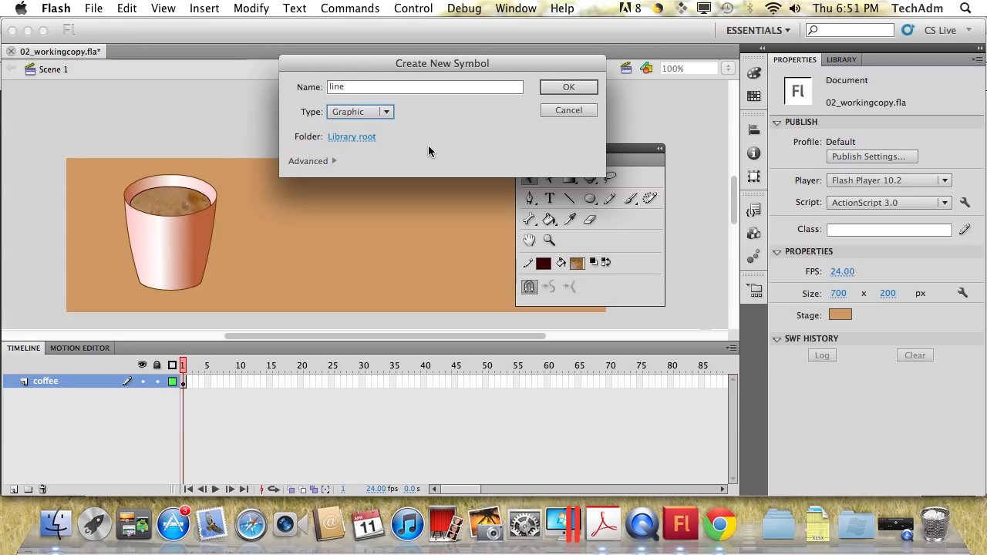
click(560, 87)
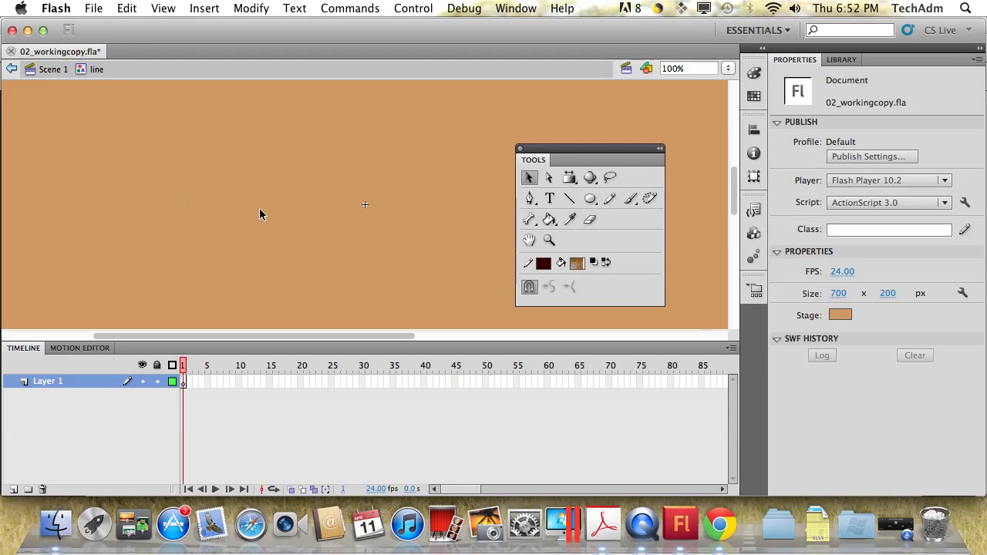
Draw a vertical dark red line about 66 px tall with the Hairline style beside the symbol's center crosshair.
click(569, 200)
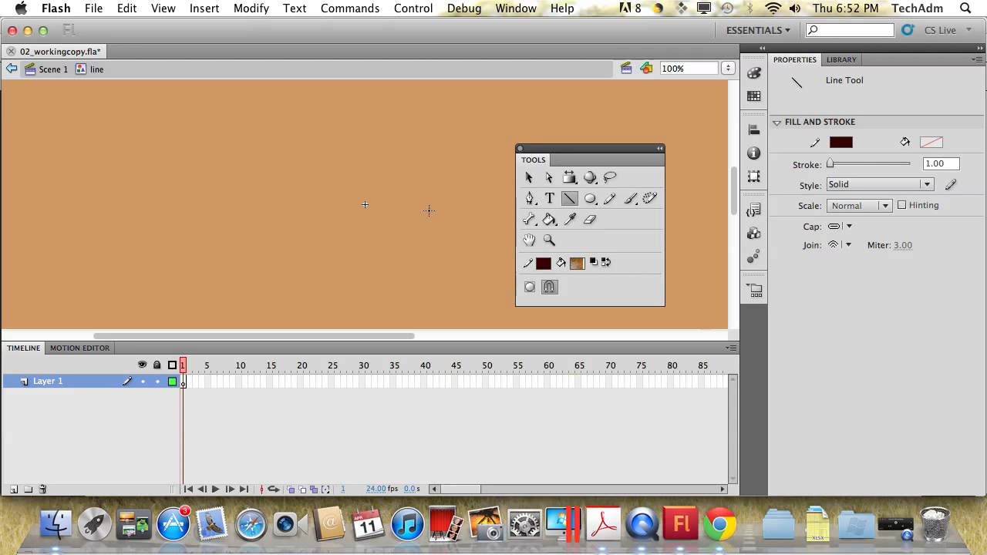
click(842, 144)
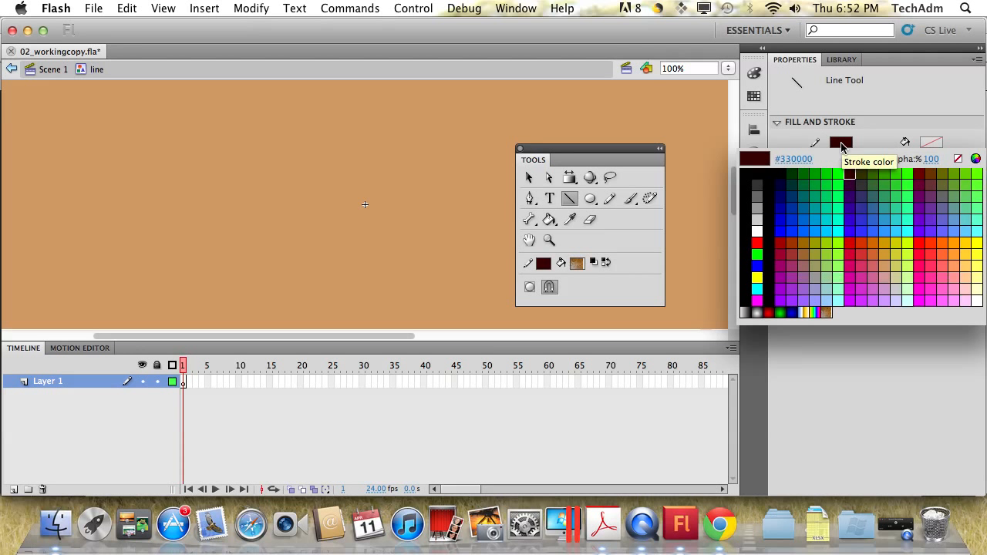
click(921, 173)
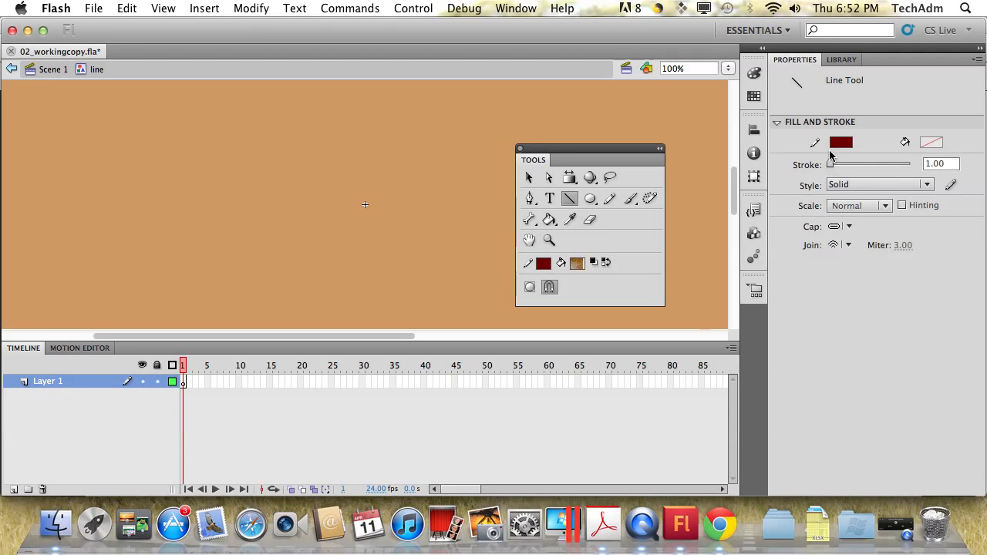
click(856, 185)
click(862, 199)
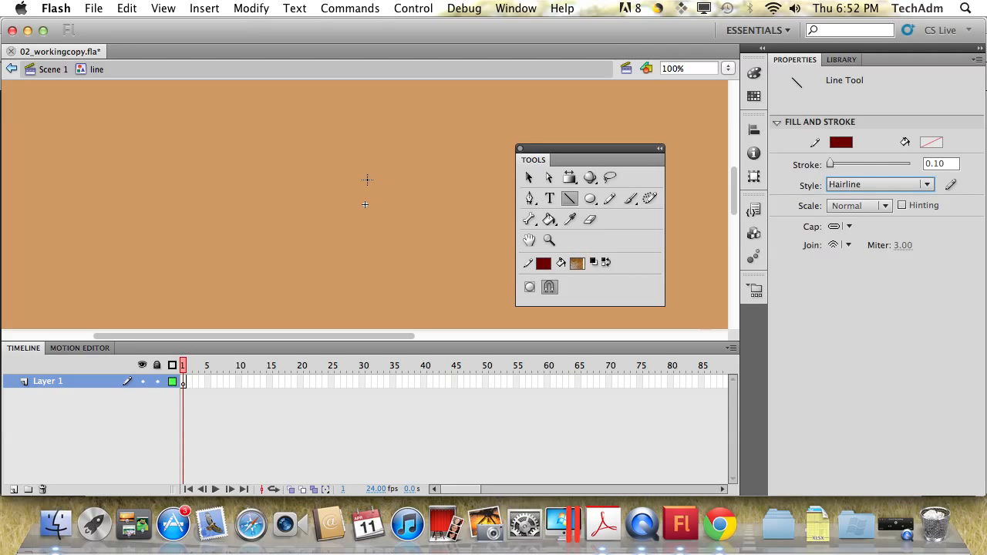
mouse_move(362, 175)
mouse_down()
mouse_move(362, 225)
mouse_move(406, 227)
mouse_move(365, 226)
mouse_up()
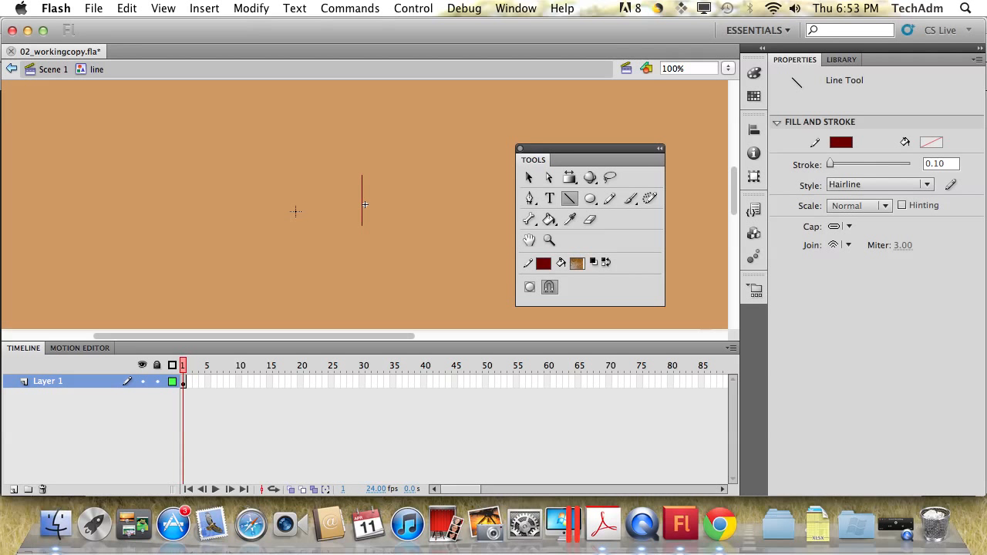
Select the drawn line and set its height to 25.
click(531, 179)
drag(337, 147, 415, 280)
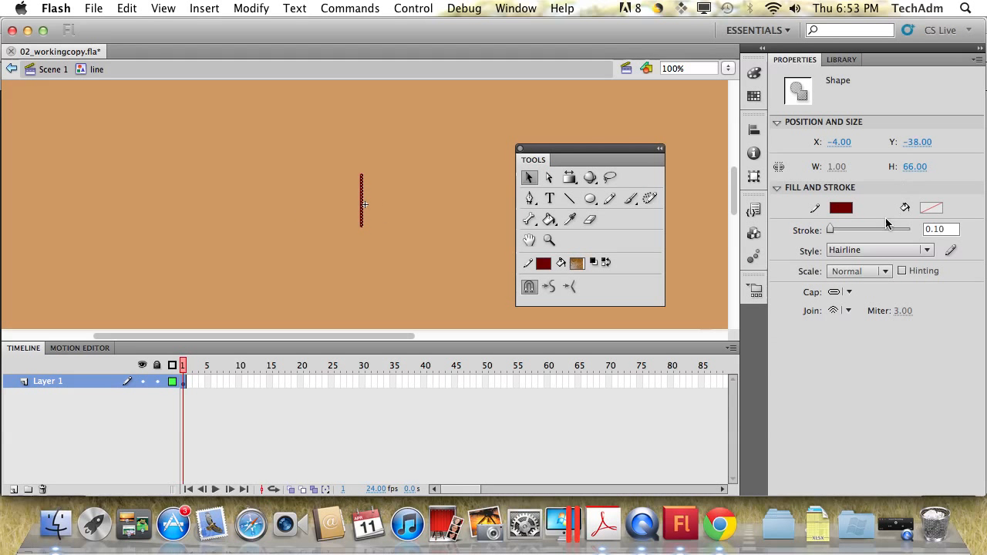
click(917, 167)
text(25)
key(Return)
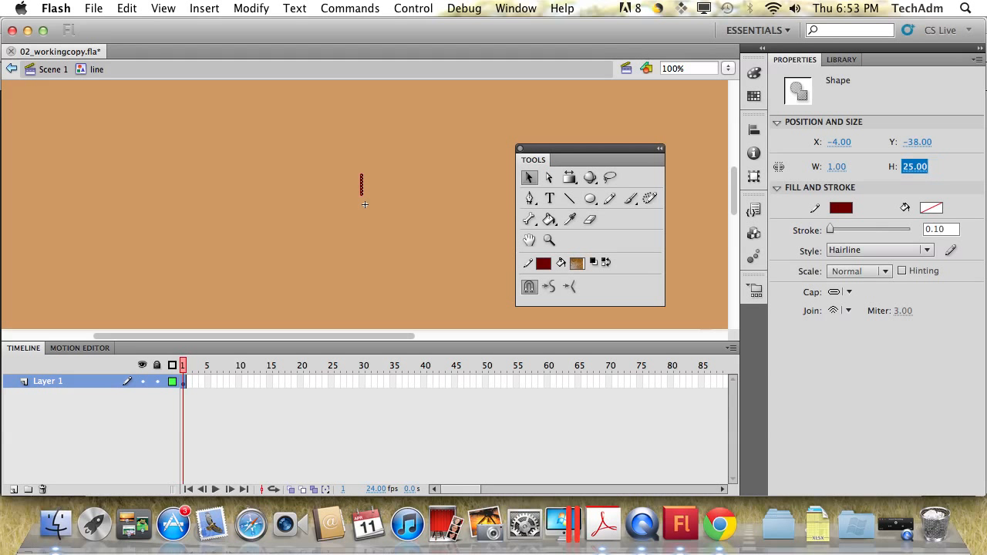
Position the line at X 0 and Y -12.5 within the symbol, and return to Scene 1.
key(Tab)
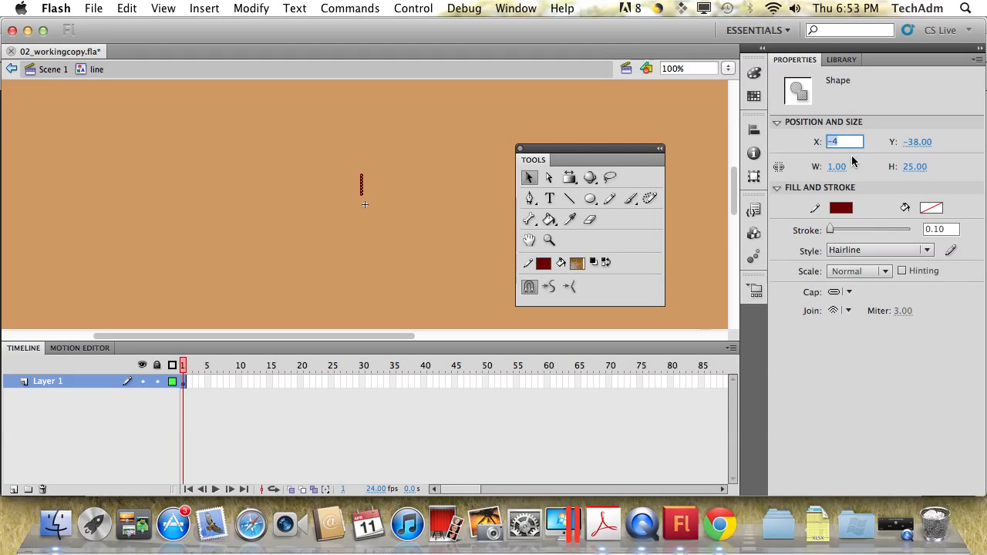
text(0)
click(914, 143)
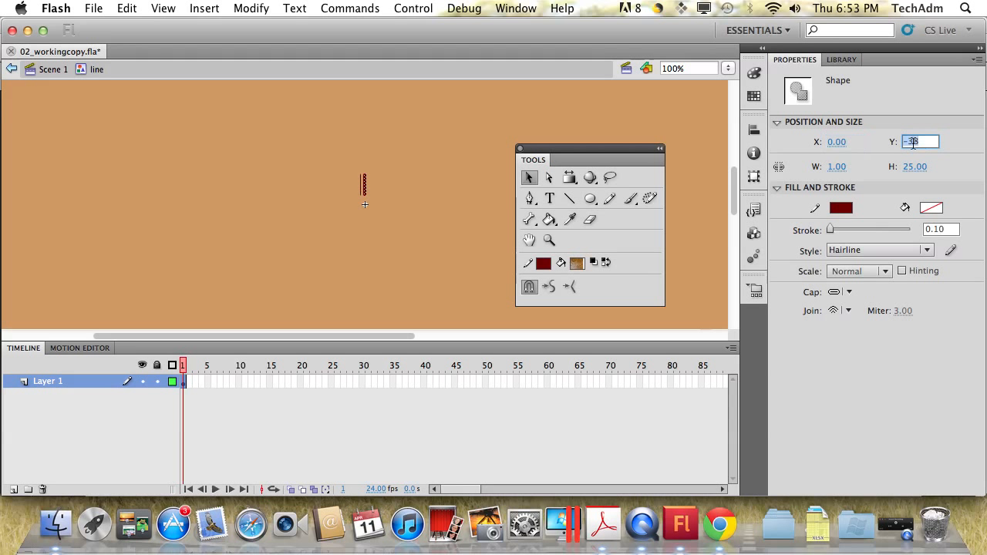
text(-12.6)
key(BackSpace)
text(5)
key(Return)
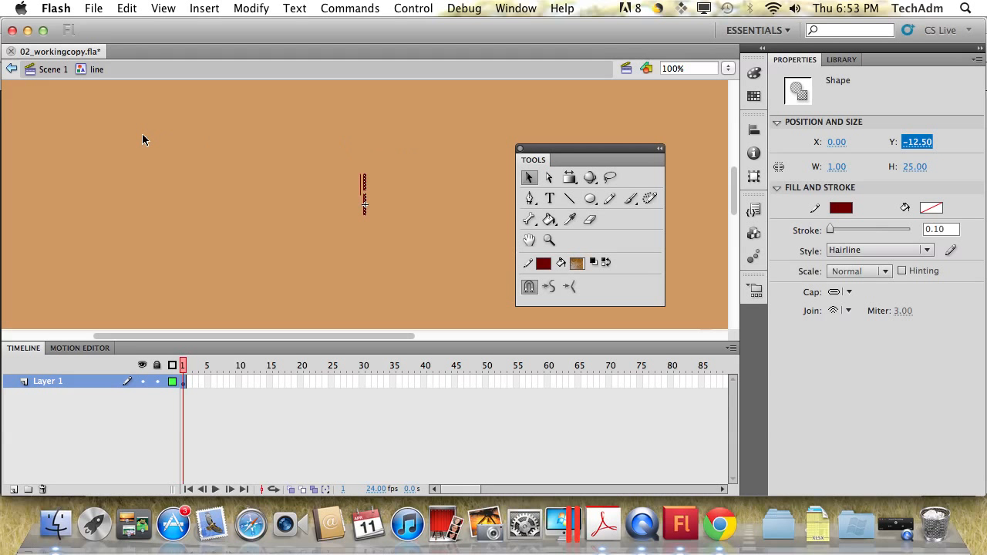
click(51, 69)
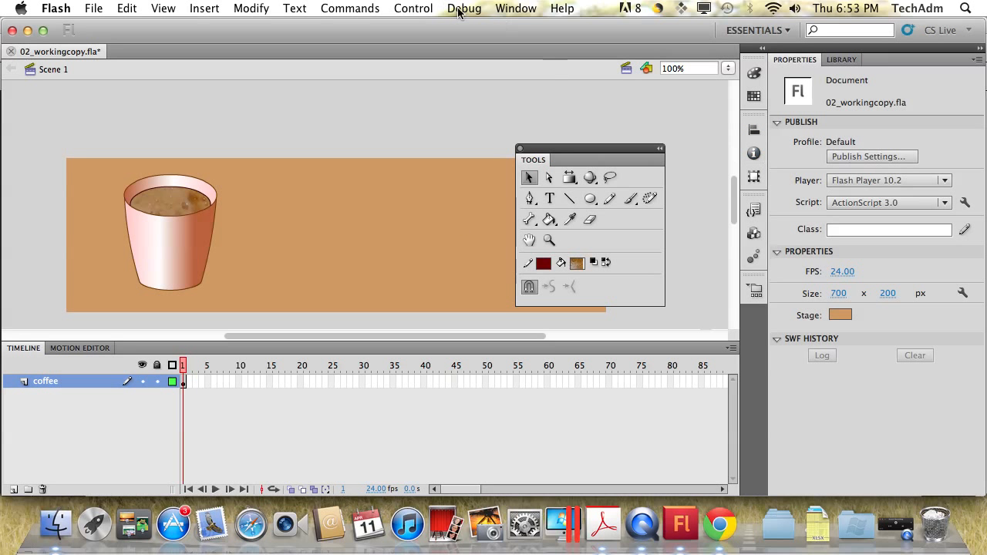
Display the document's library and move the floating tools farther off the banner.
click(530, 9)
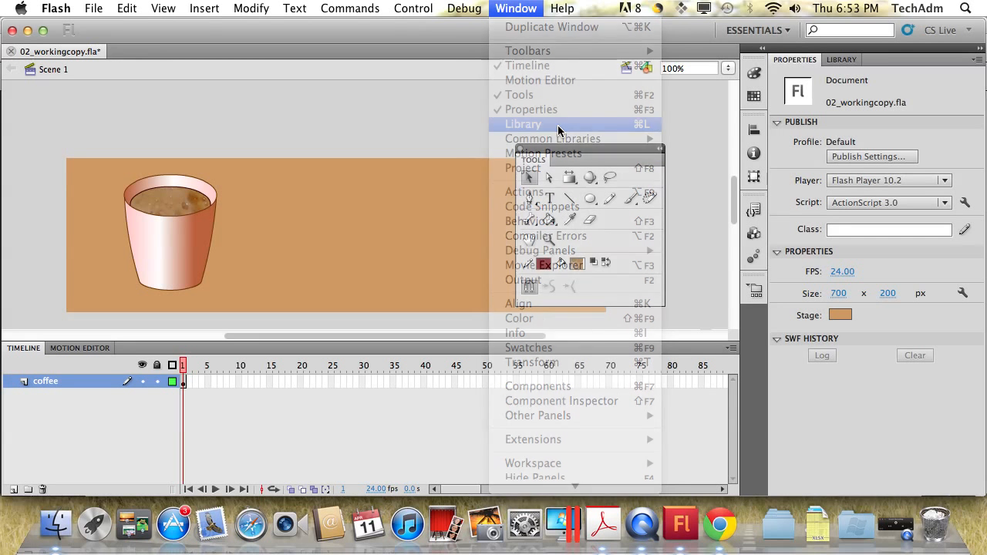
click(523, 125)
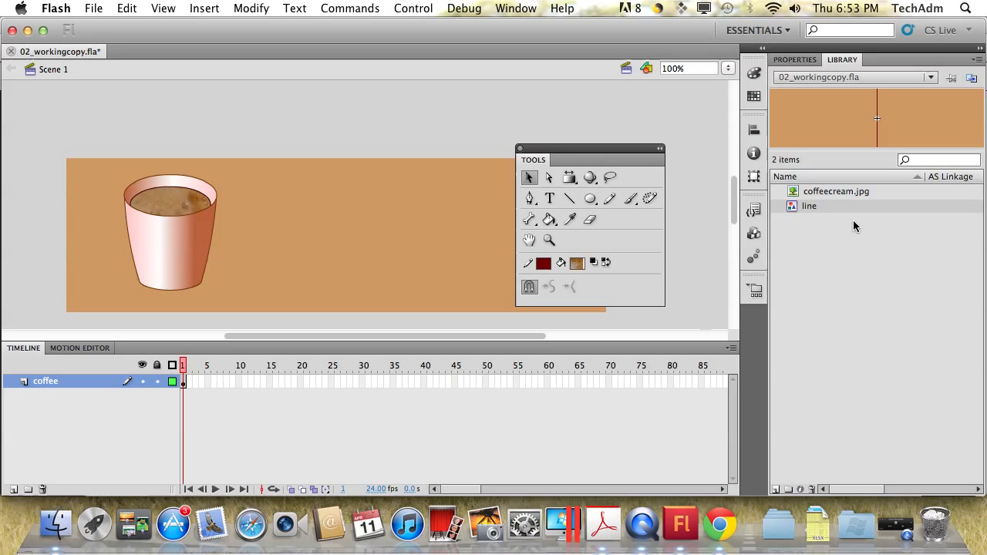
drag(573, 148, 617, 124)
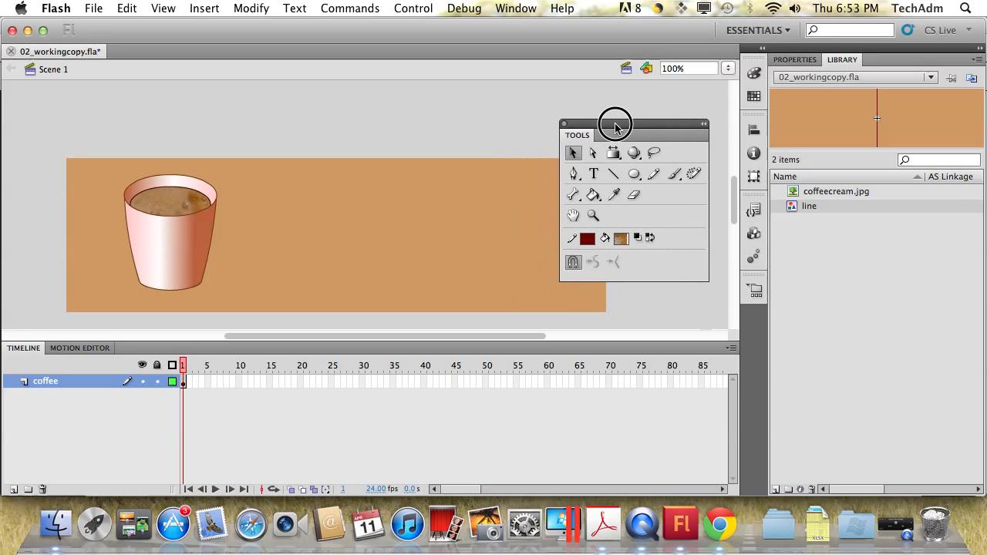
Add a new layer above the coffee layer and name it coffee aroma.
click(41, 383)
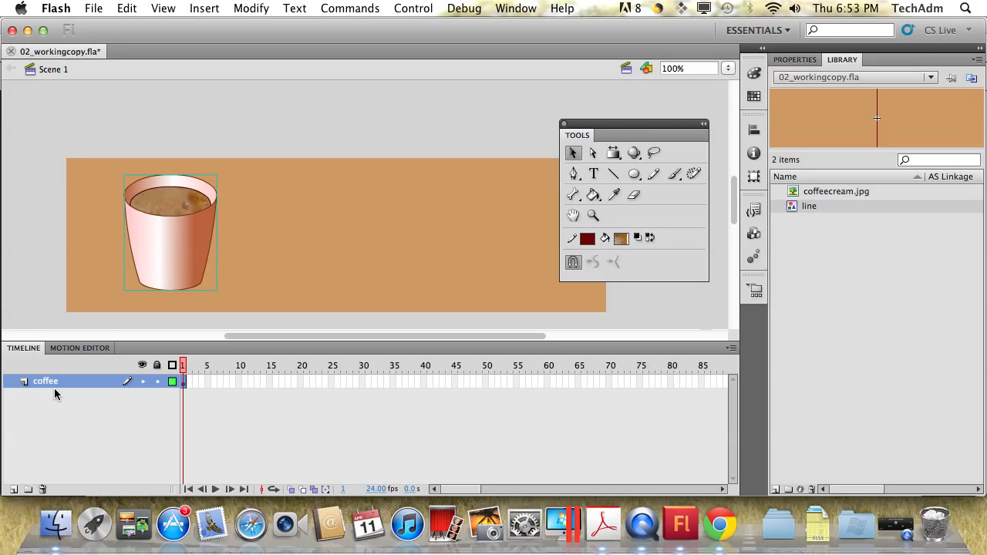
click(13, 489)
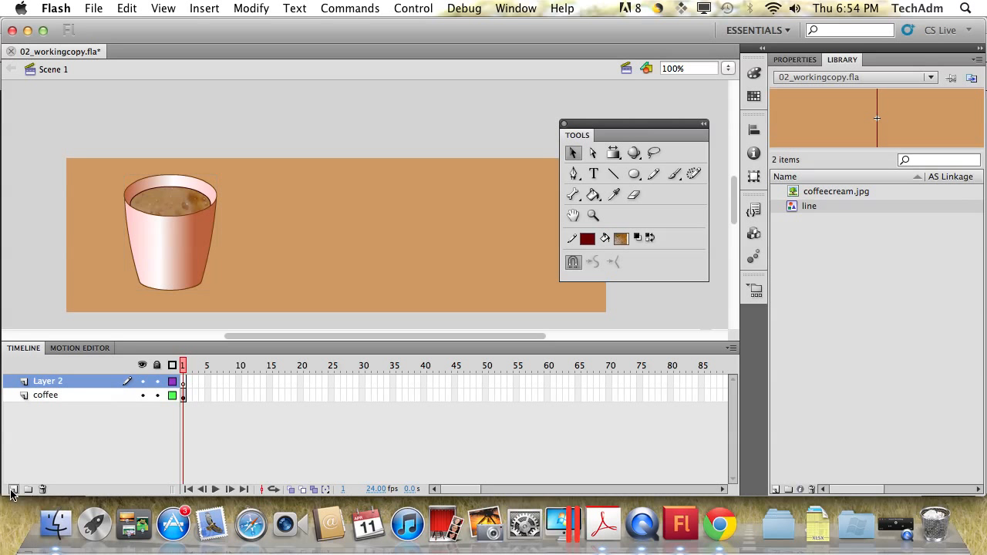
double_click(46, 383)
text(d)
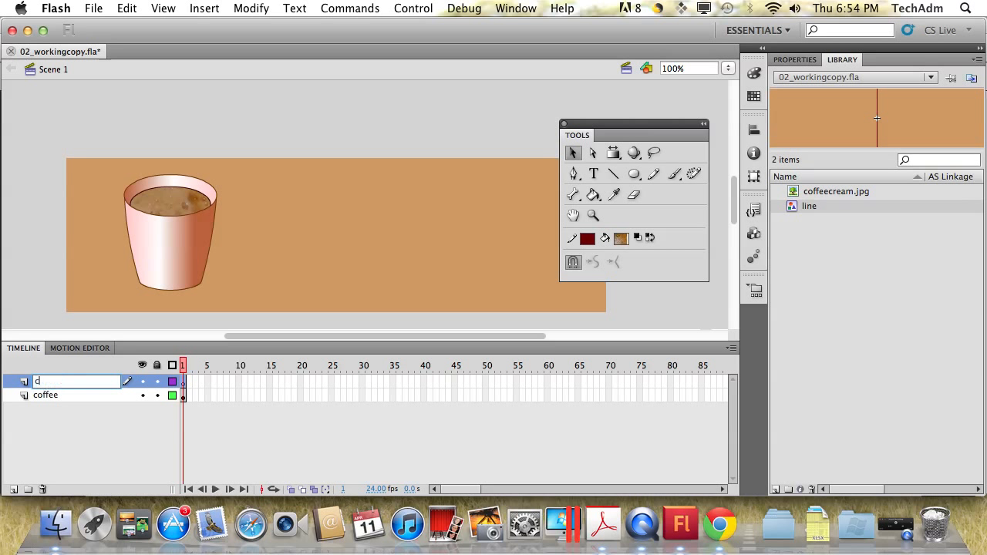
text(offee aroma)
key(Return)
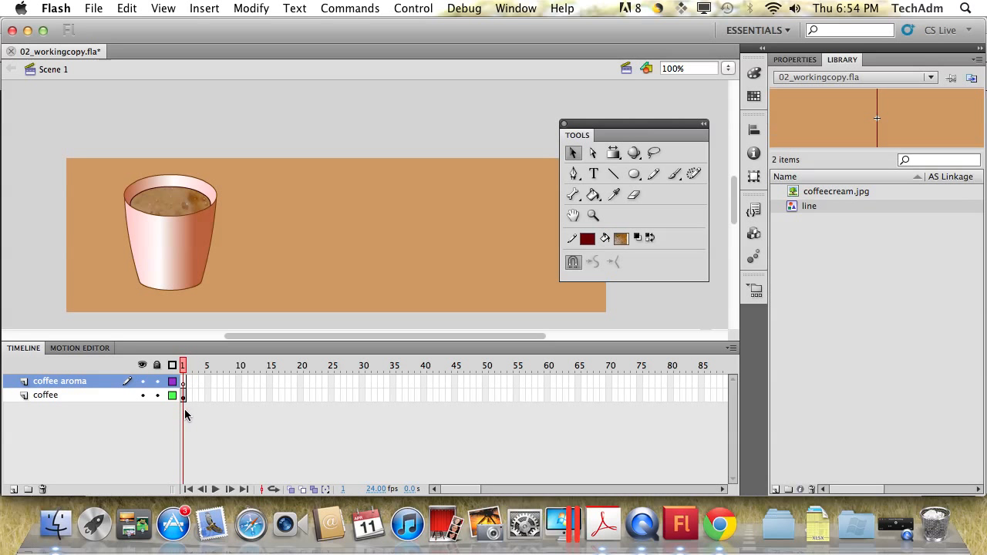
Activate the Deco Tool and set its drawing effect to Symmetry Brush.
click(694, 174)
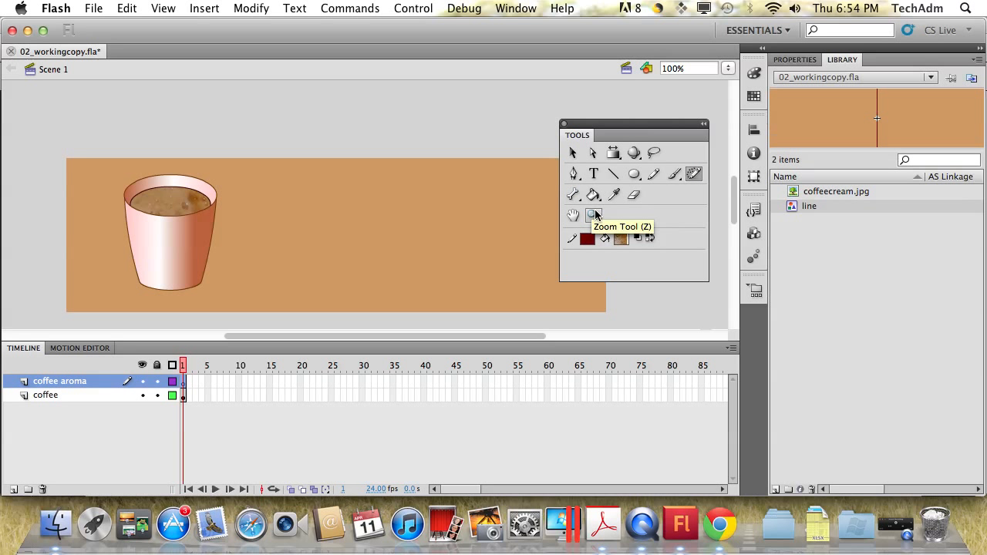
click(794, 60)
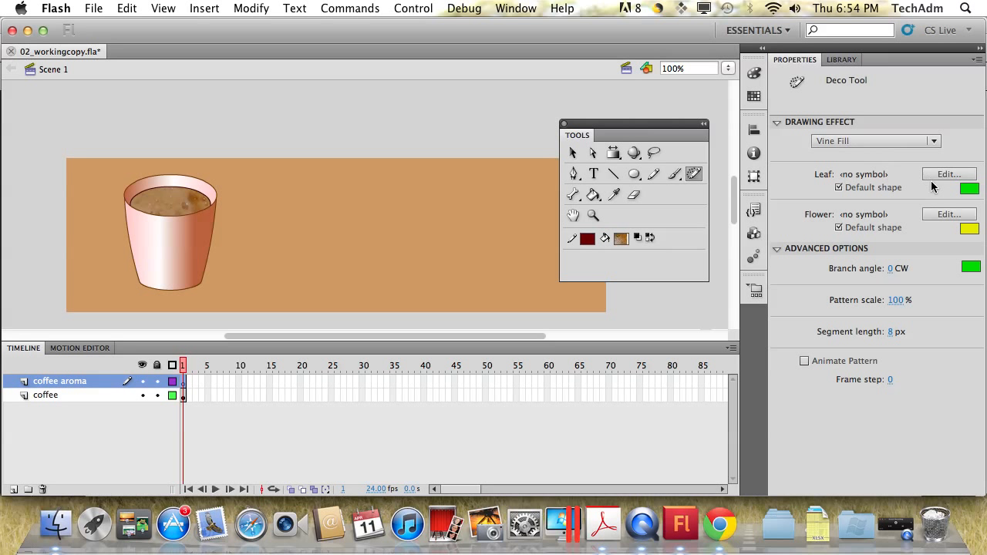
click(889, 143)
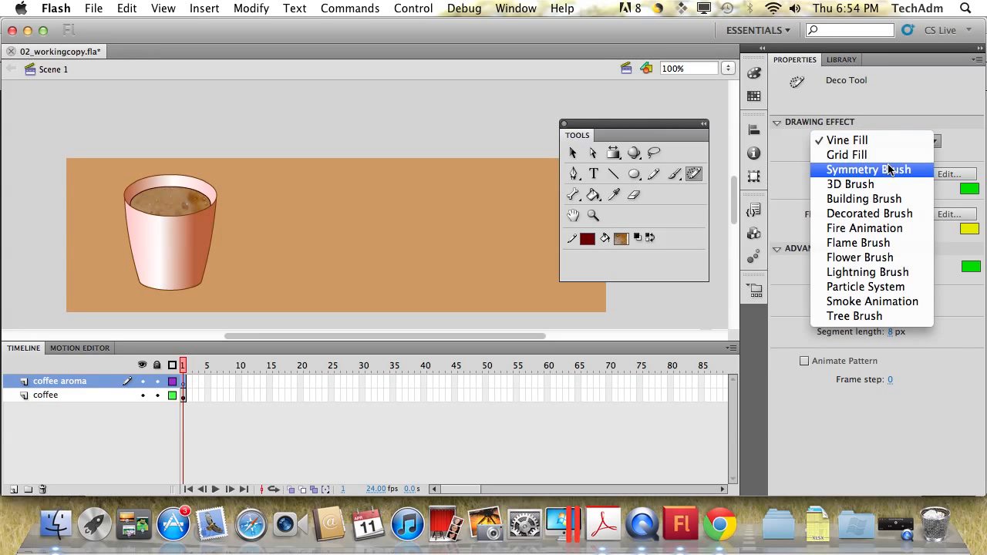
click(889, 169)
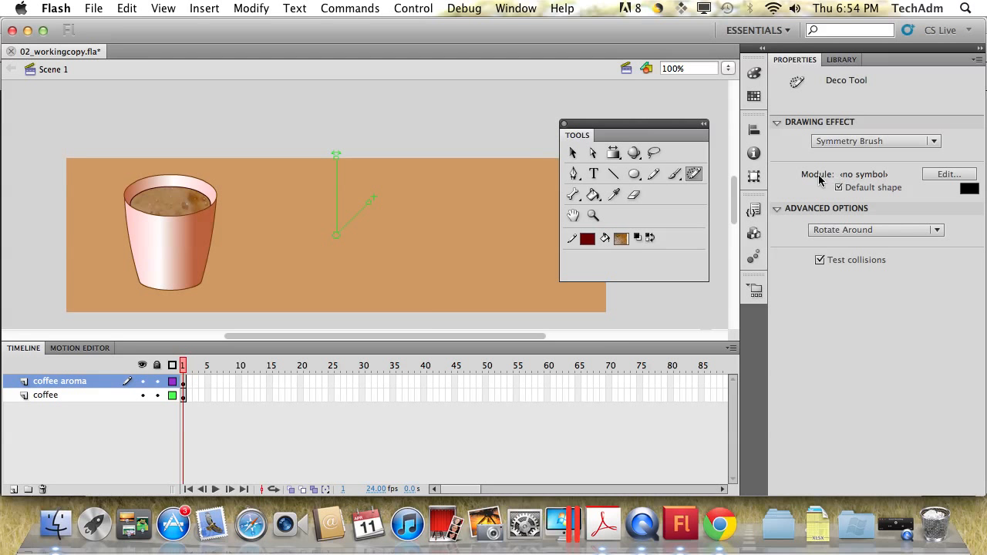
Assign the line symbol as the Symmetry Brush module, with Rotate Around as the advanced option.
click(948, 175)
drag(594, 205, 807, 144)
click(631, 160)
click(876, 156)
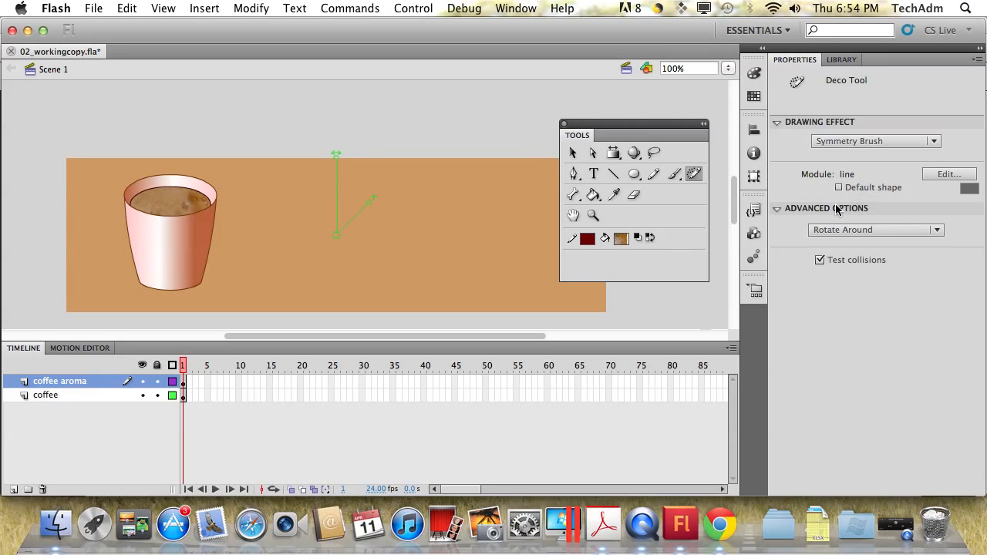
click(833, 231)
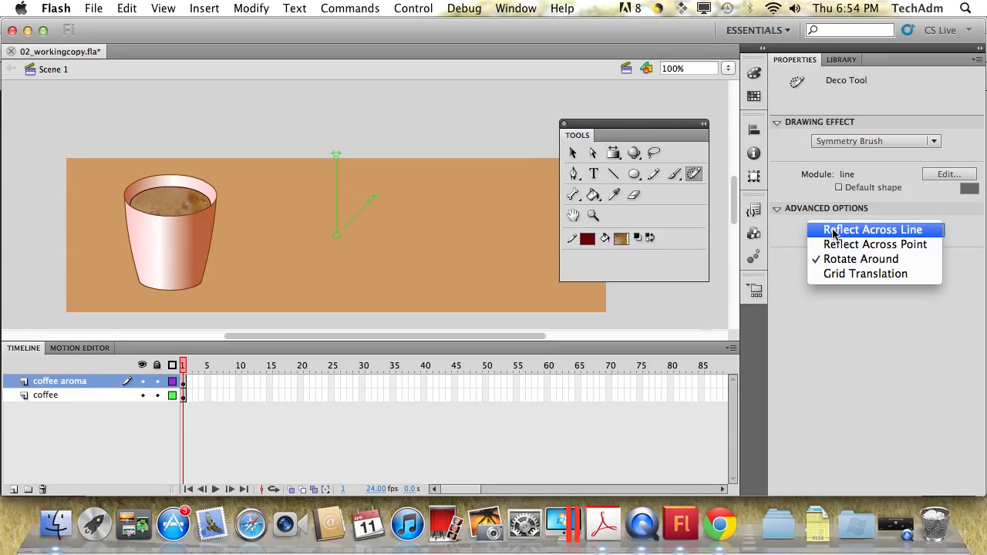
click(834, 261)
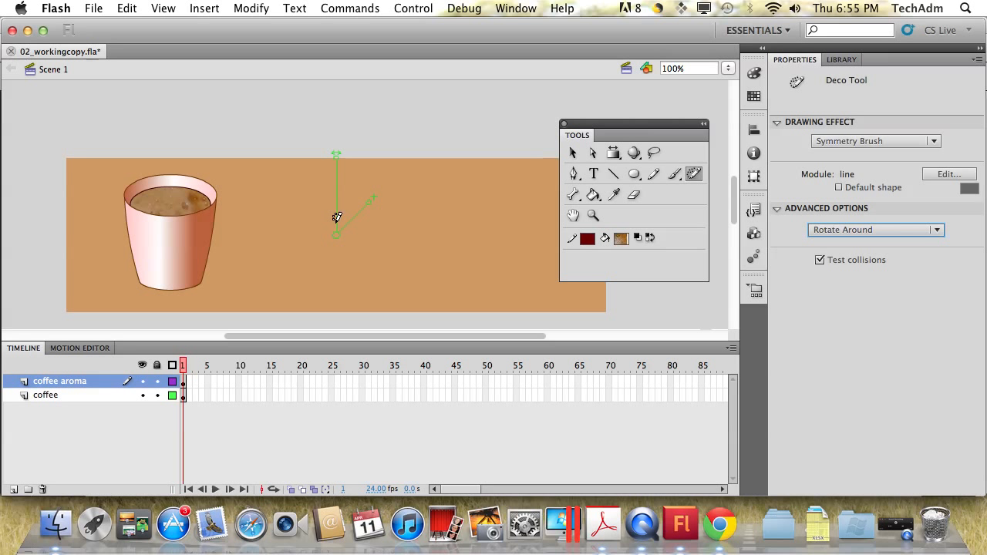
Draw a starburst of closely spaced lines around the rotation center near the banner's middle, and save the file.
mouse_move(337, 217)
mouse_down()
mouse_move(339, 205)
mouse_move(352, 218)
mouse_move(316, 220)
mouse_move(336, 214)
mouse_up()
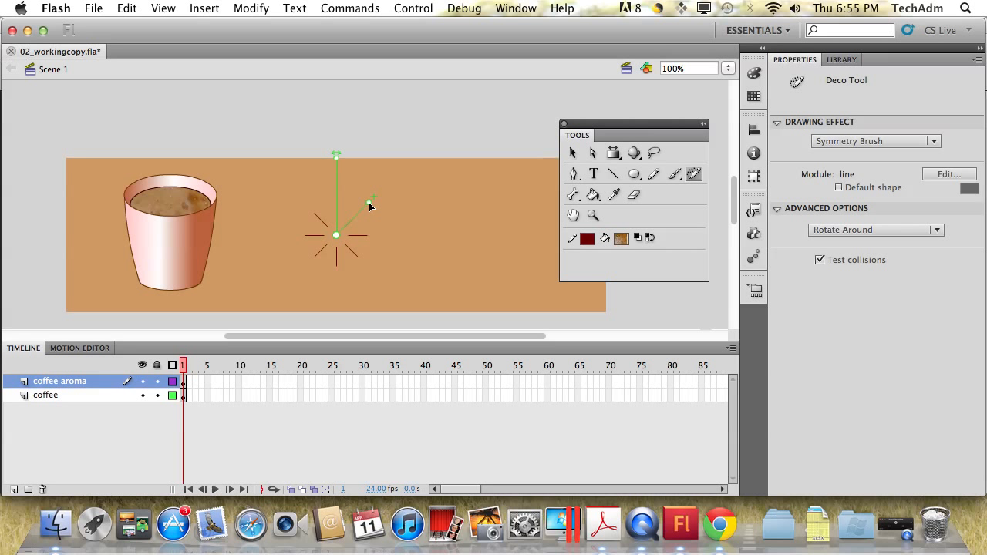
mouse_move(368, 202)
mouse_down()
mouse_move(377, 216)
mouse_move(352, 200)
mouse_up()
key(super+s)
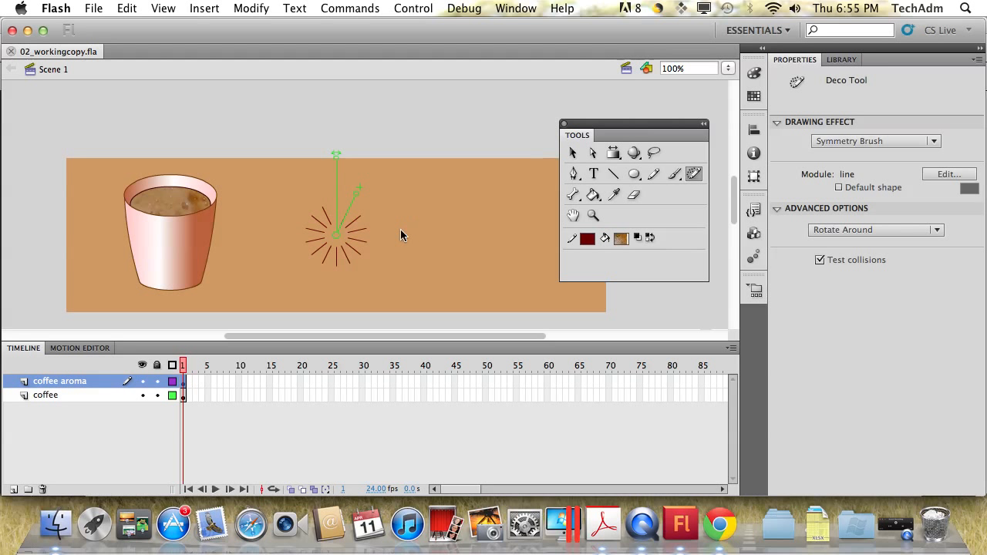
click(574, 153)
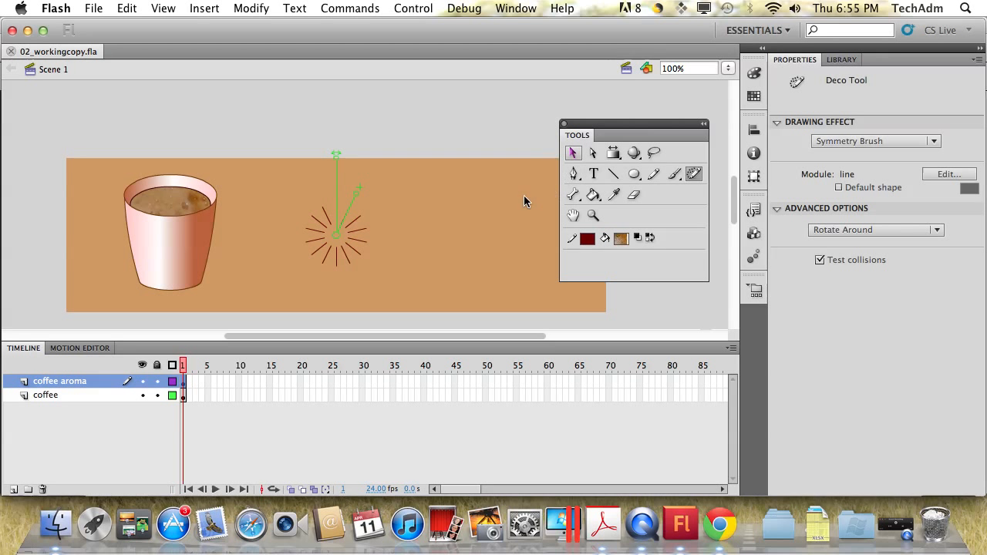
click(574, 155)
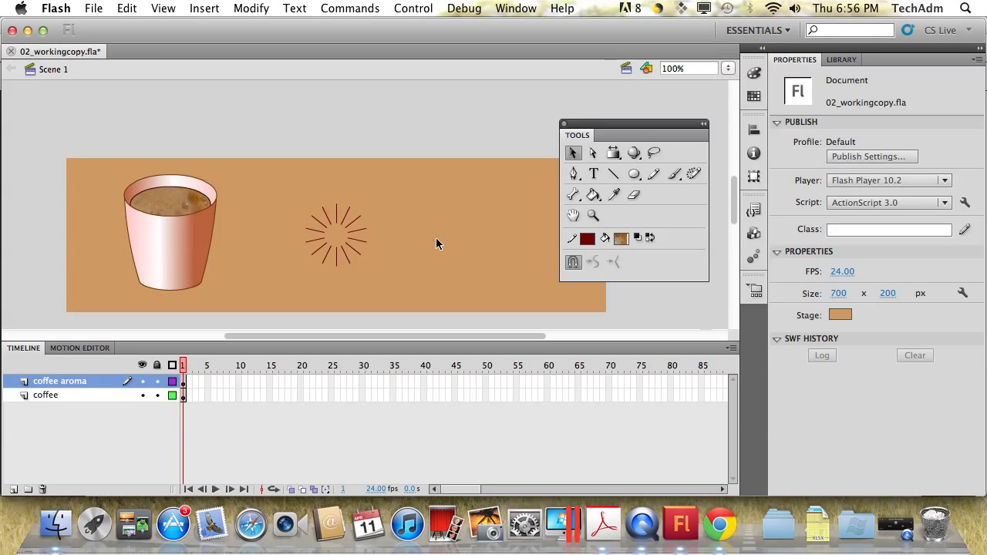
Draw a small dark red hairline circle without fill beside the starburst on the coffee aroma layer.
click(634, 175)
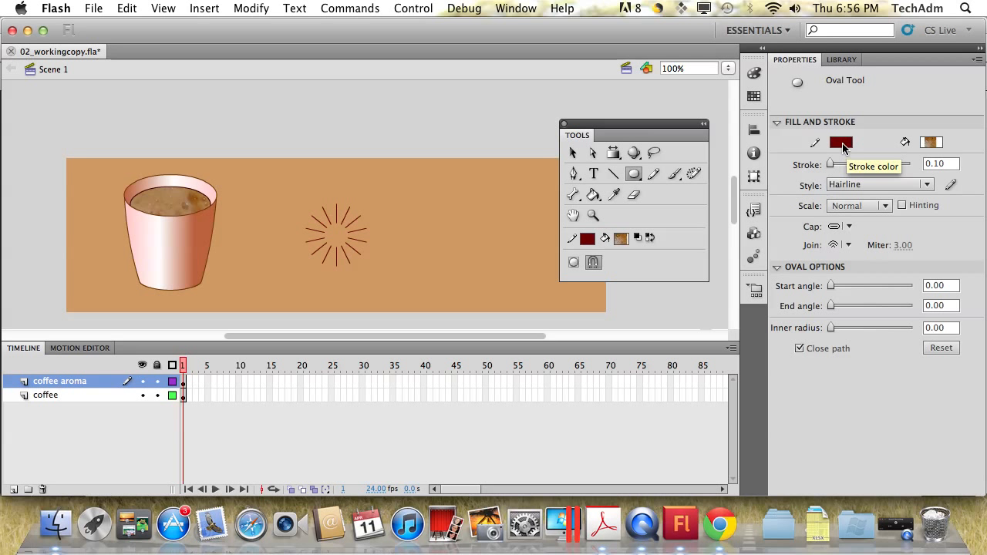
click(931, 142)
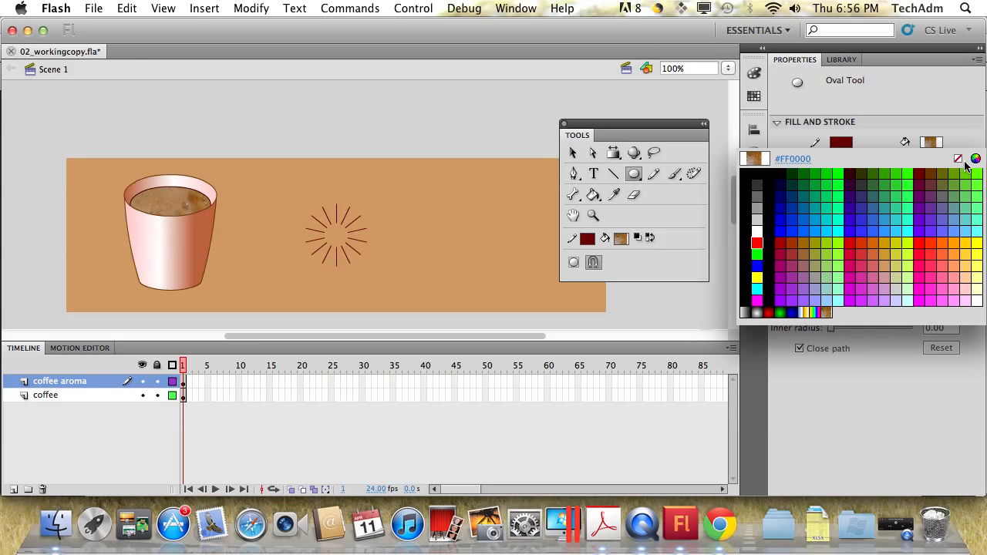
click(959, 159)
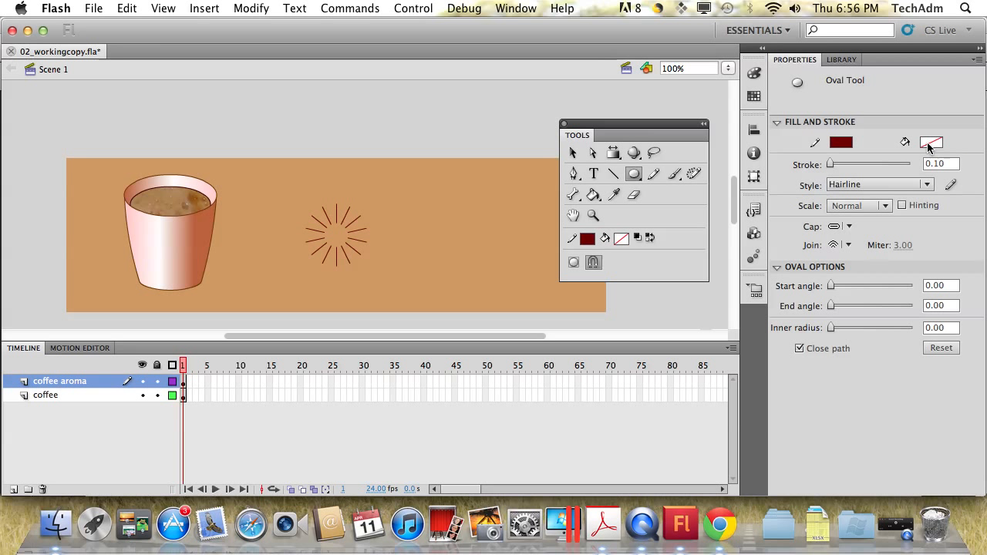
scroll(7, 243, right, 3)
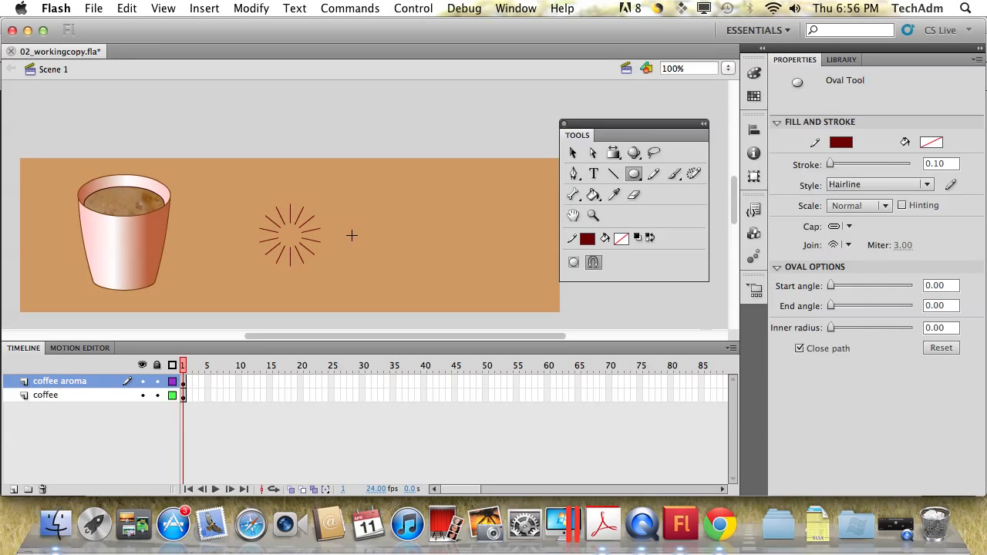
drag(352, 233, 368, 221)
drag(368, 221, 369, 221)
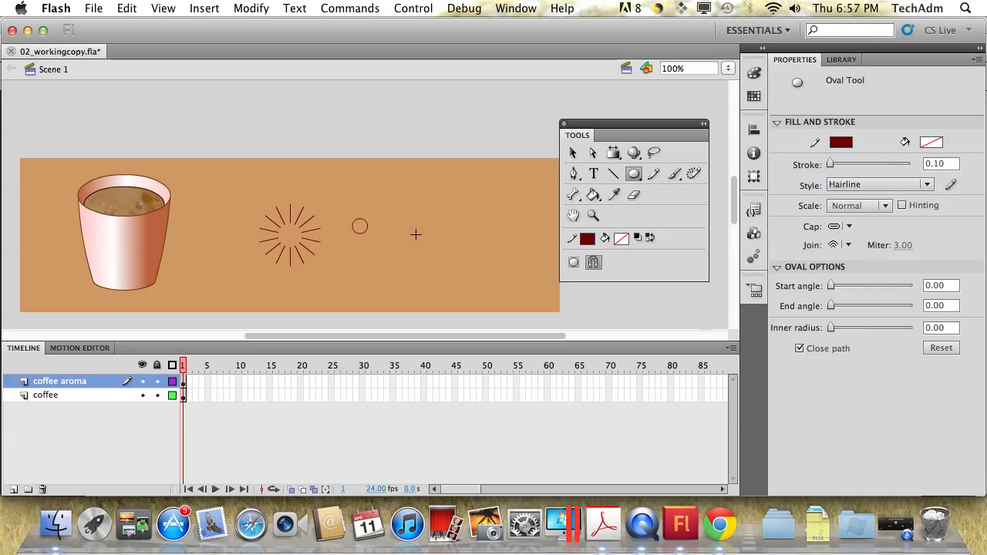
key(v)
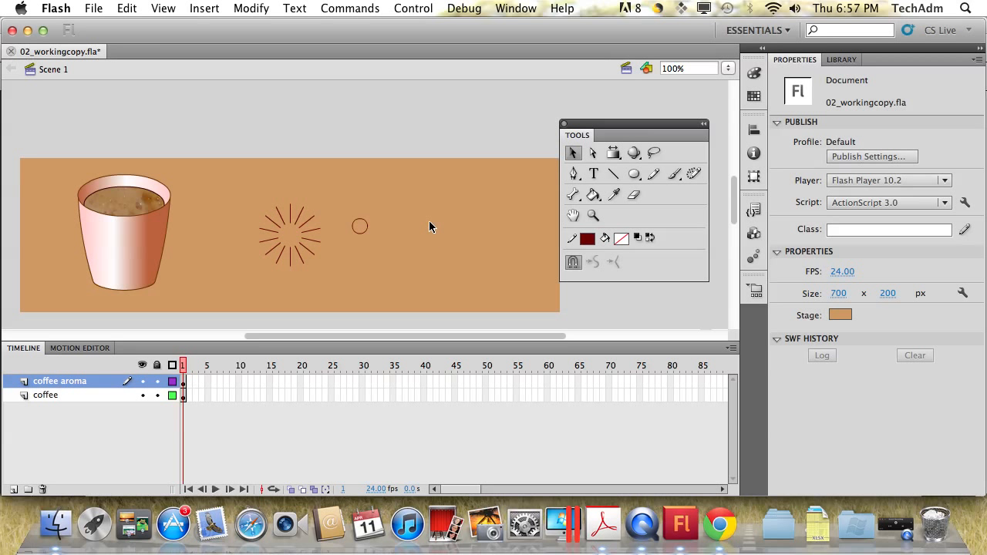
Lock the coffee layer, toggle its visibility off and on, and try to select the cup.
click(157, 395)
click(142, 396)
click(142, 396)
click(142, 396)
click(142, 396)
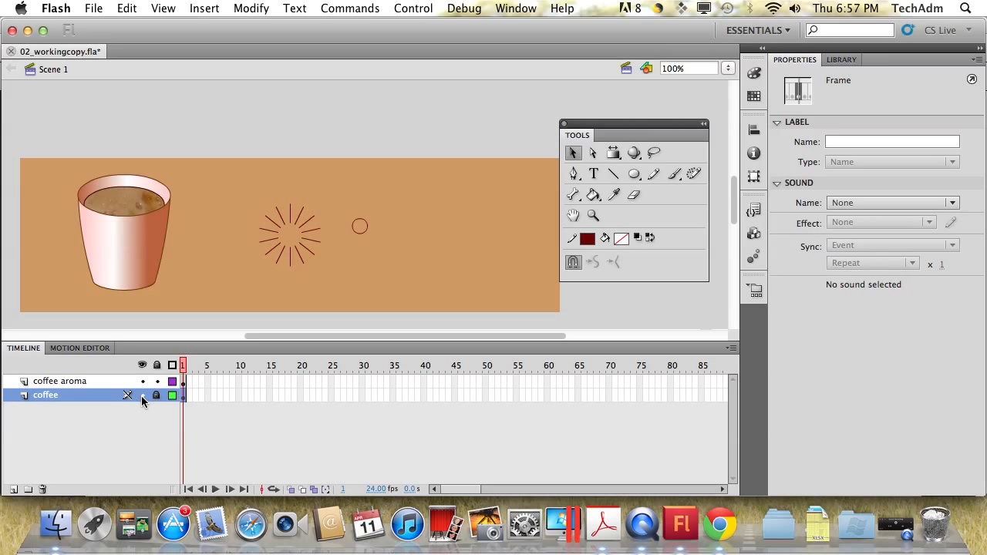
drag(72, 177, 219, 313)
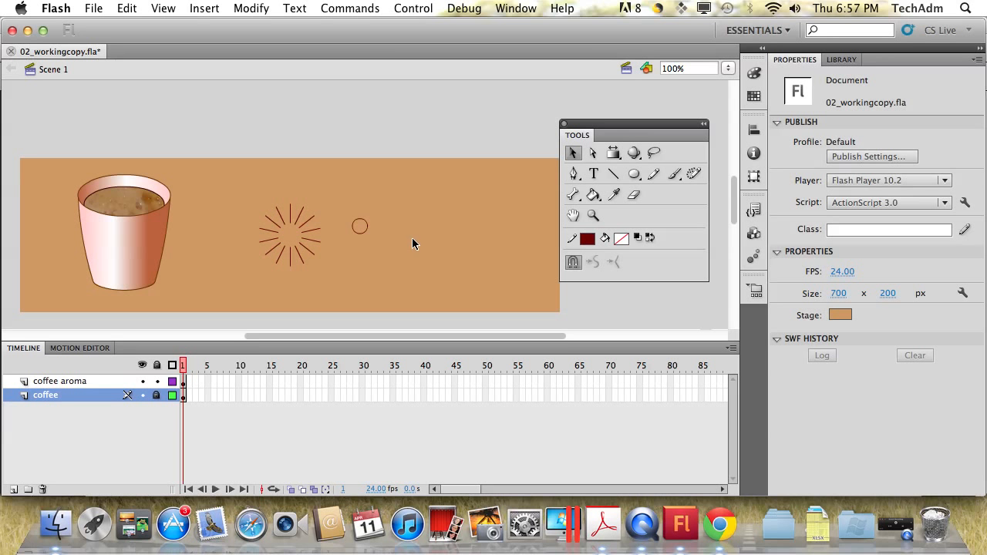
Align the starburst and the small circle to each other by their horizontal and vertical centers.
click(512, 8)
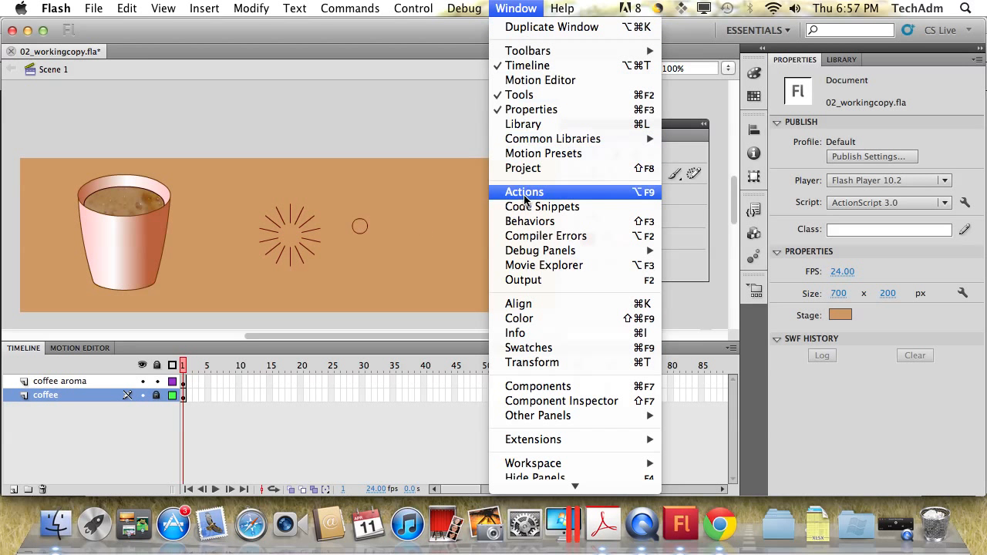
click(510, 304)
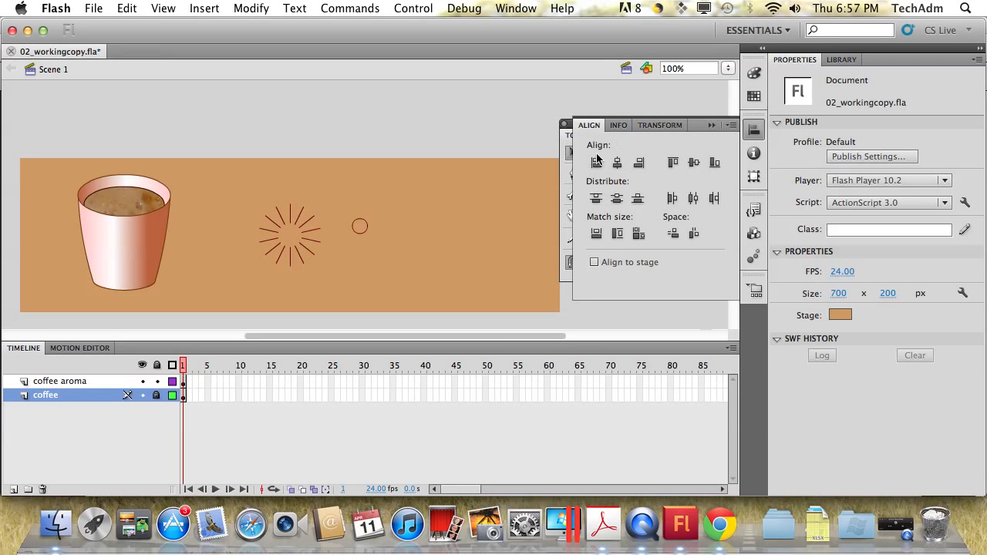
click(752, 133)
click(753, 131)
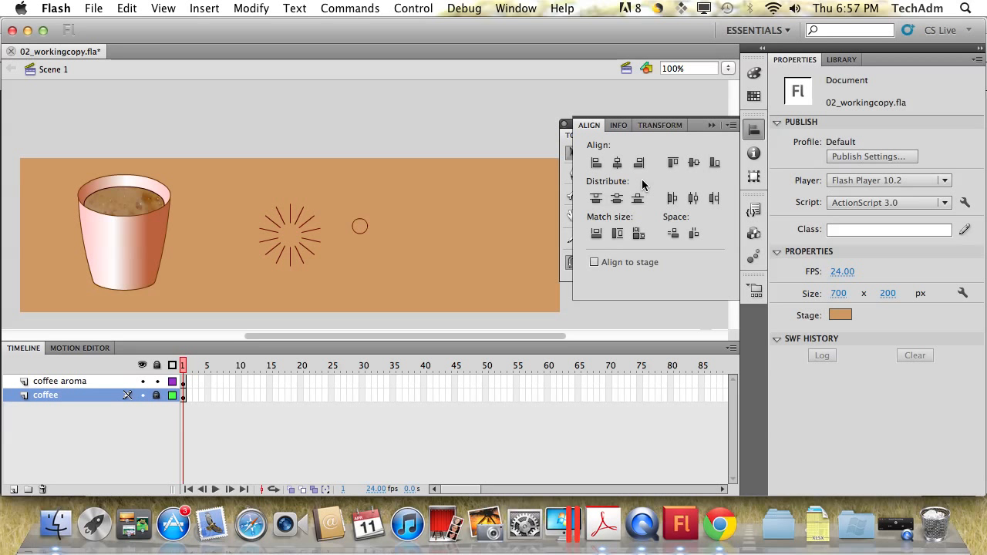
scroll(521, 226, down, 1)
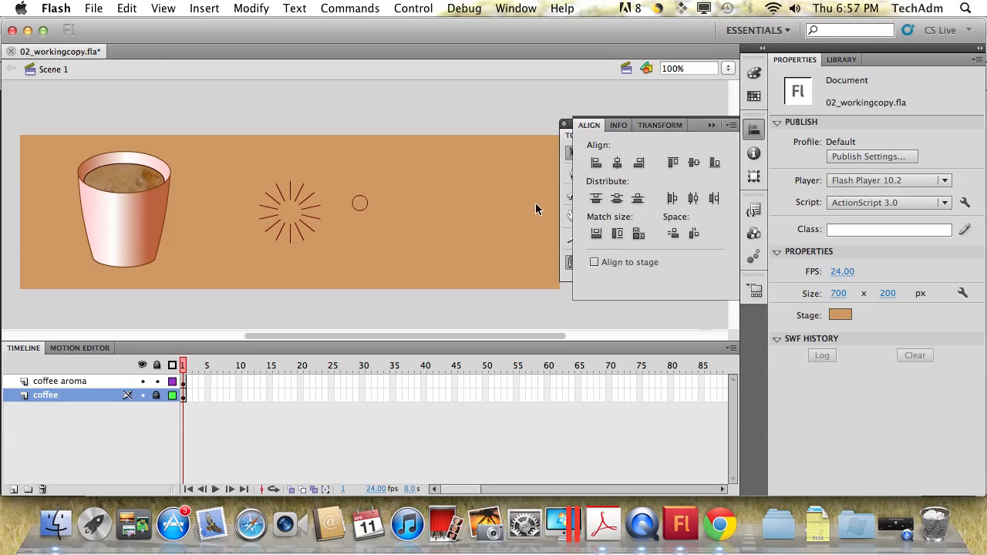
click(289, 186)
click(284, 188)
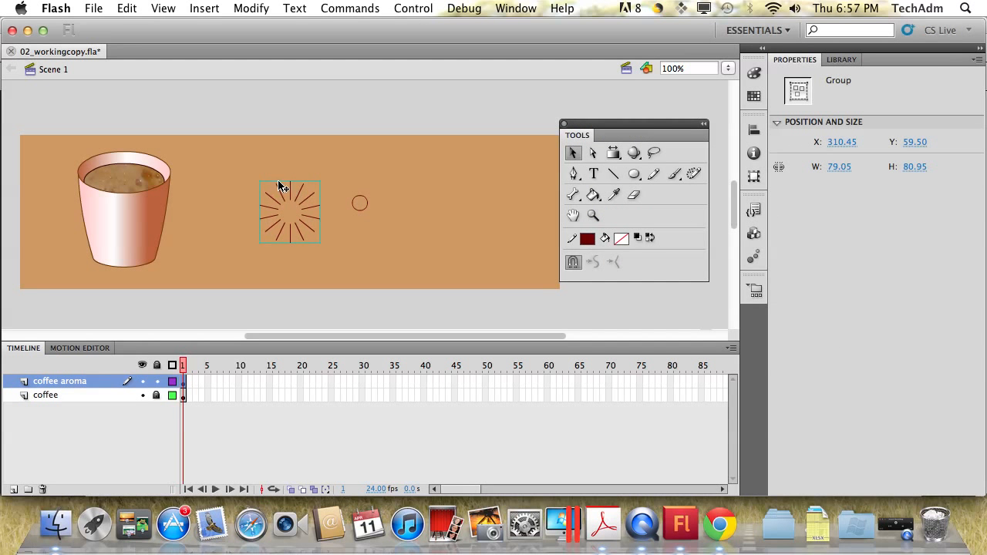
click(754, 129)
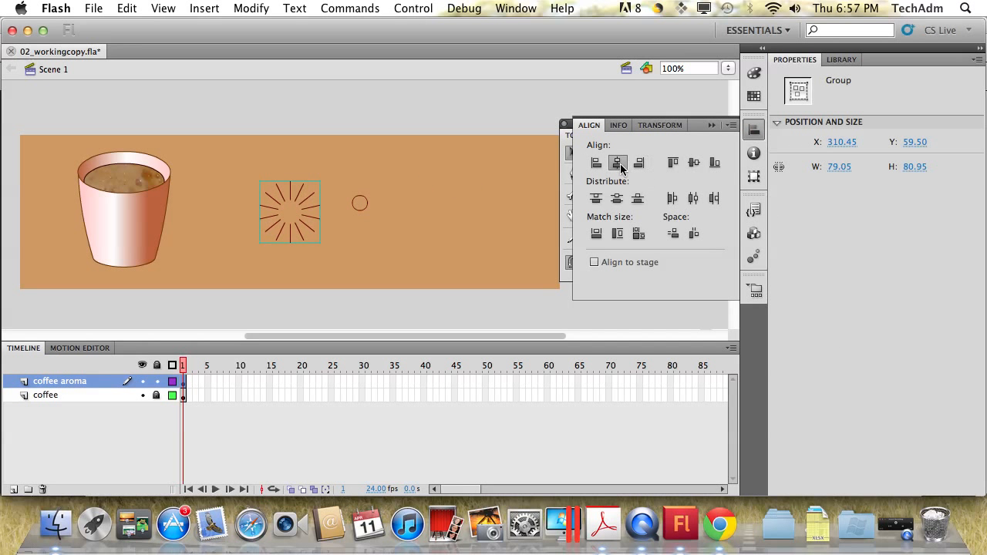
drag(220, 147, 443, 286)
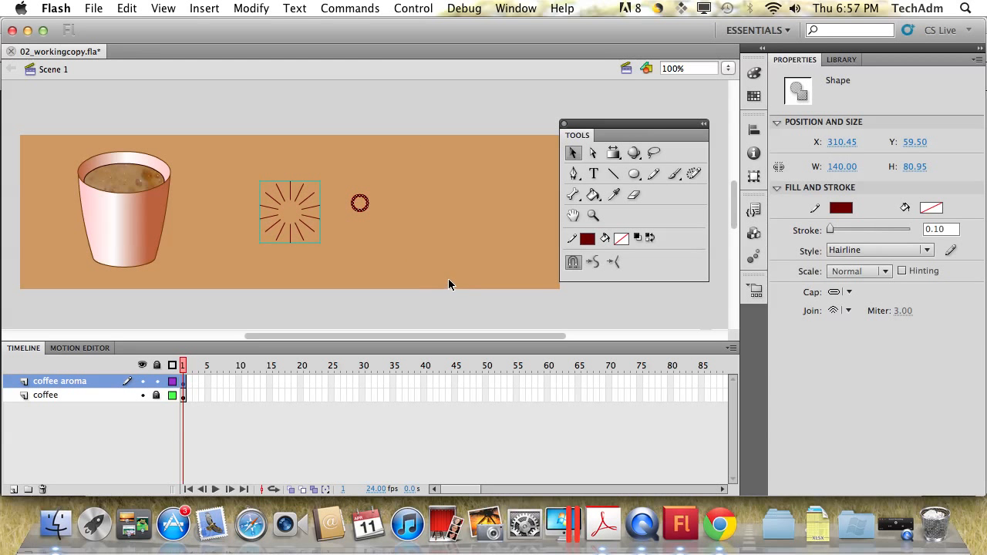
click(755, 129)
click(618, 164)
click(694, 163)
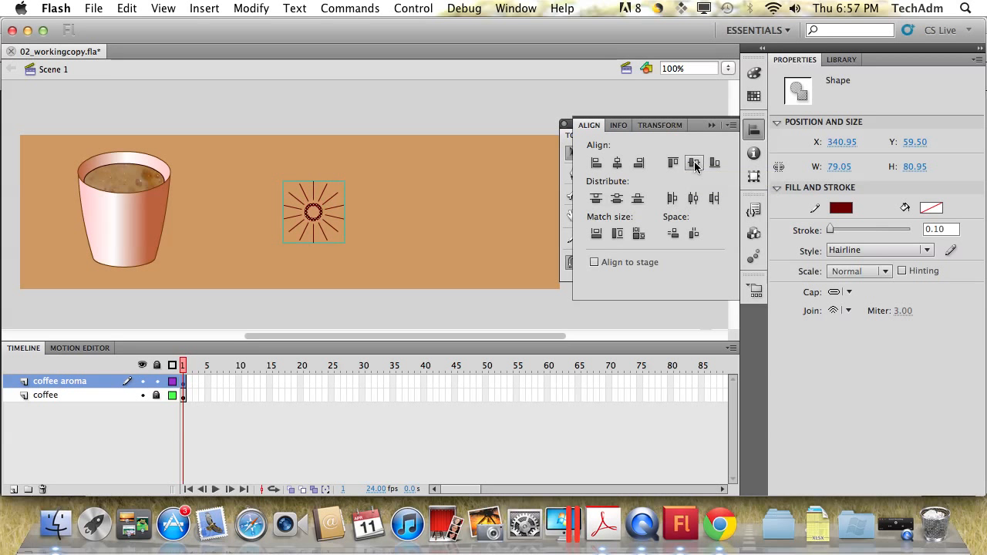
click(479, 224)
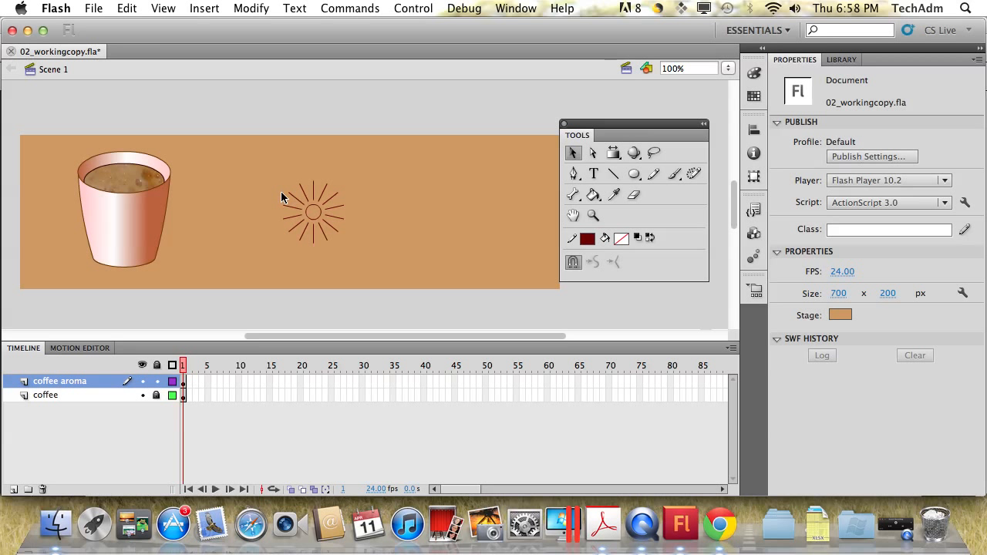
Break apart the starburst and circle twice, reducing the lines to plain shapes.
drag(253, 166, 394, 318)
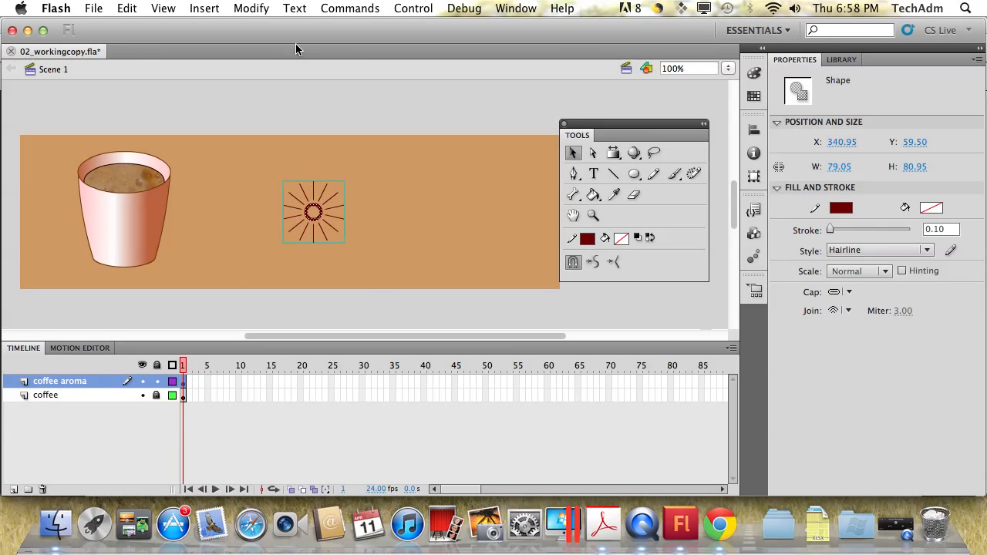
click(258, 9)
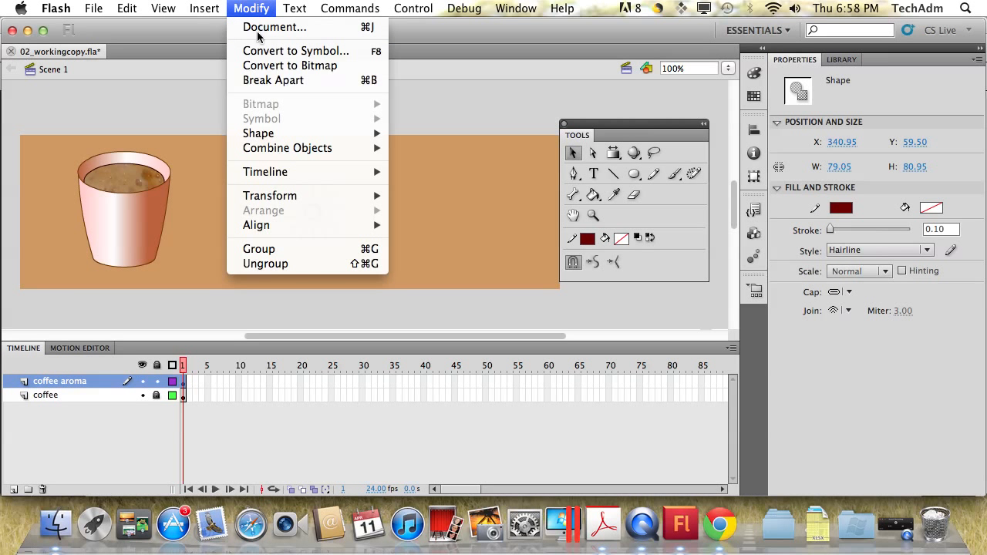
click(268, 80)
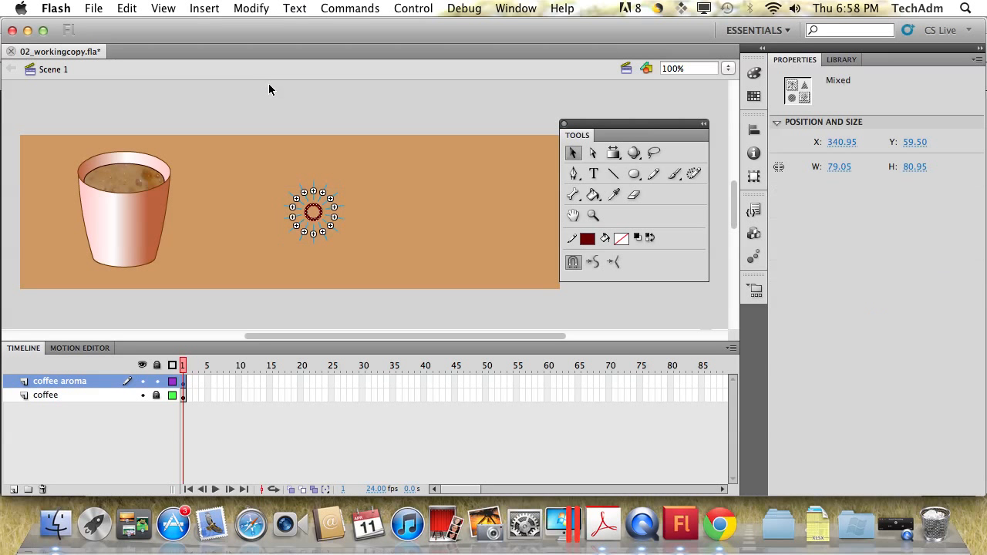
click(252, 14)
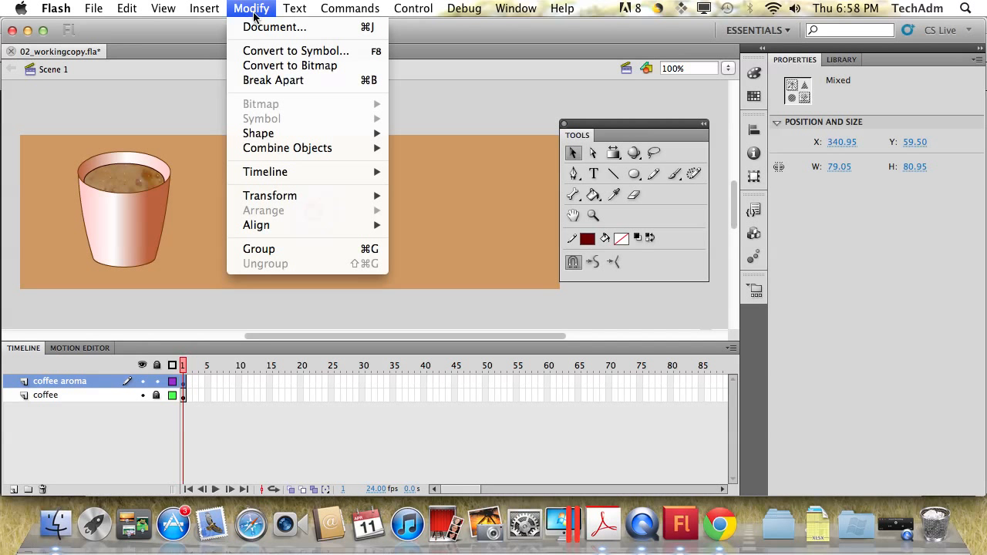
click(266, 81)
click(255, 206)
Group all the starburst lines and the center circle into one object.
drag(241, 154, 398, 281)
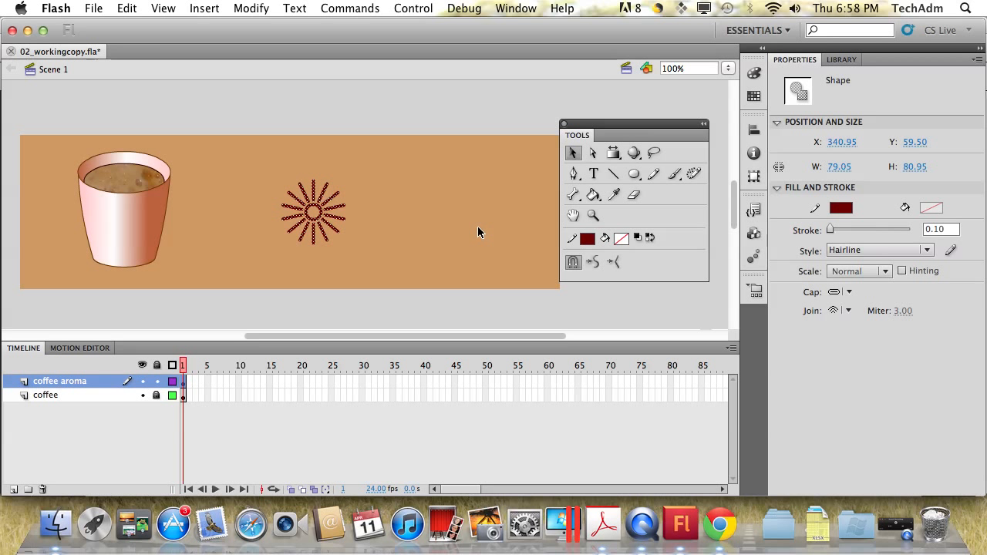
click(242, 151)
drag(242, 151, 405, 315)
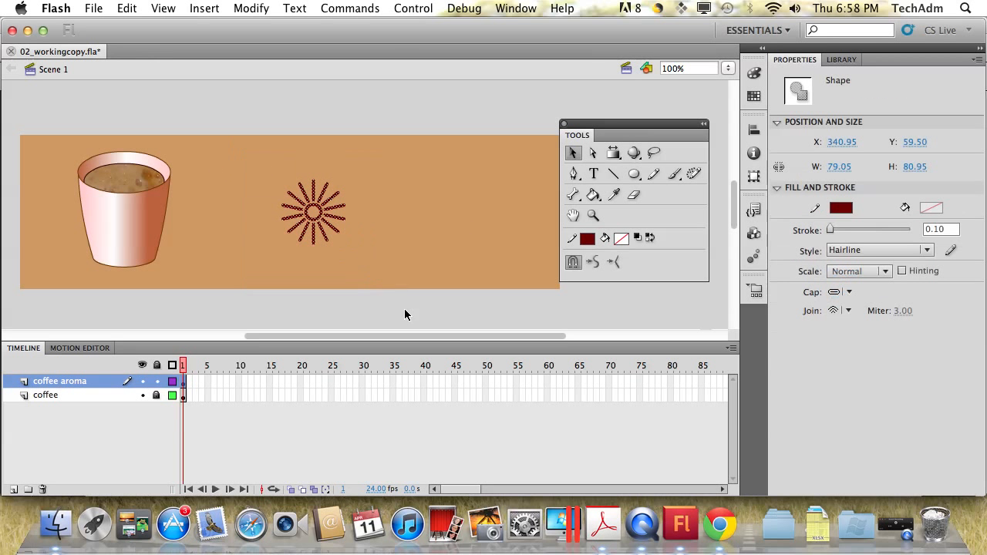
click(253, 9)
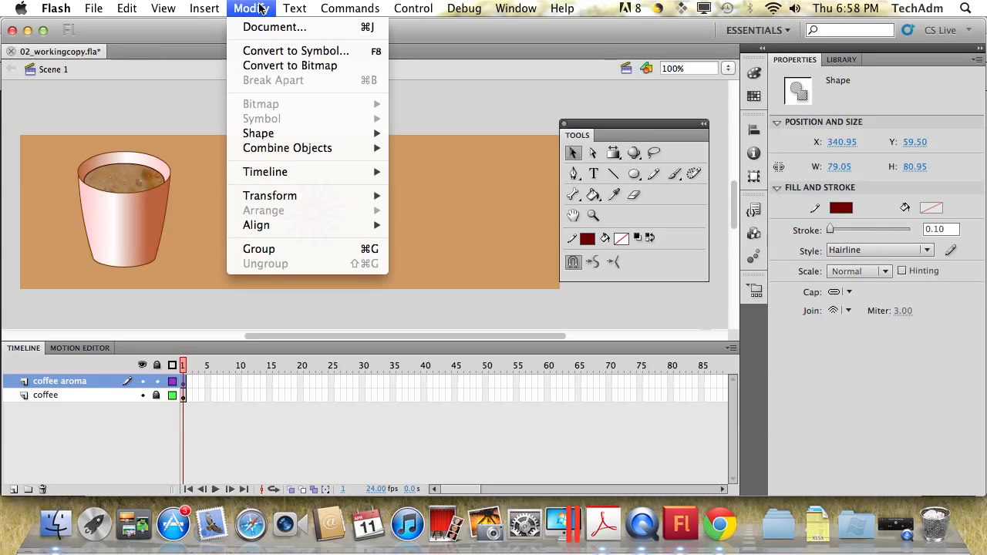
click(283, 250)
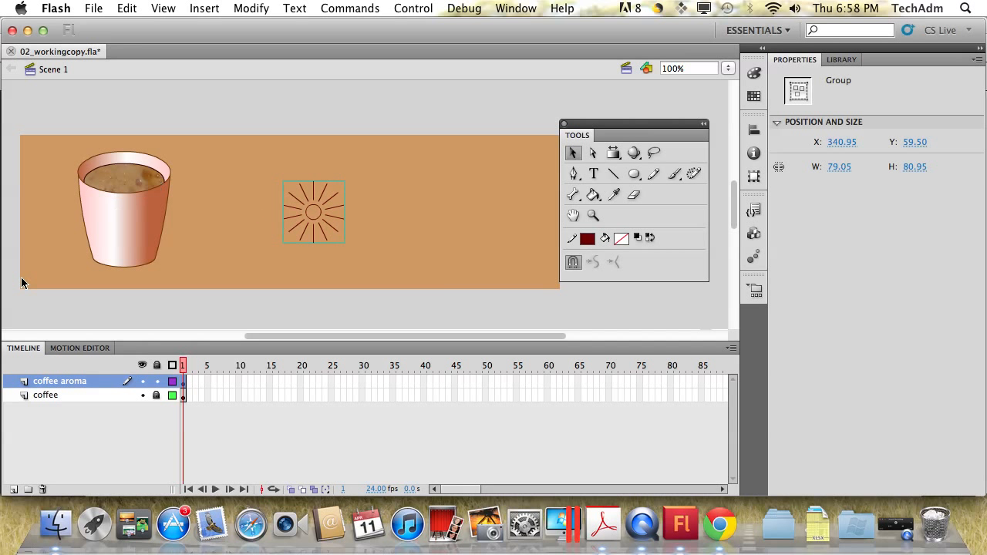
Lock the coffee aroma layer, unlock the coffee layer, and move the cup to about X 60, Y 46.
click(156, 381)
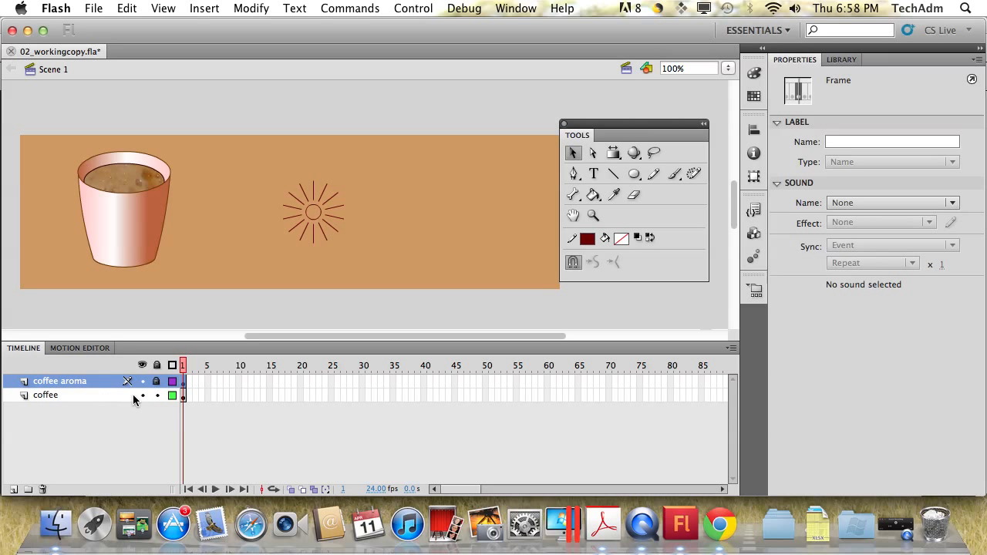
click(92, 396)
drag(119, 226, 108, 244)
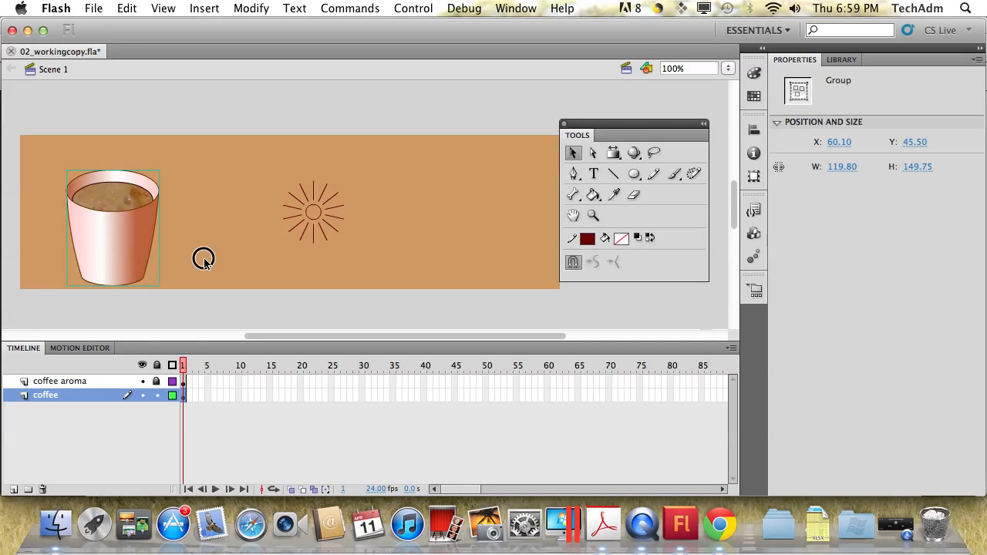
click(188, 320)
Lock every layer except coffee aroma, then scale the starburst to about 32 by 33 px and place it above the cup's left rim.
right_click(102, 384)
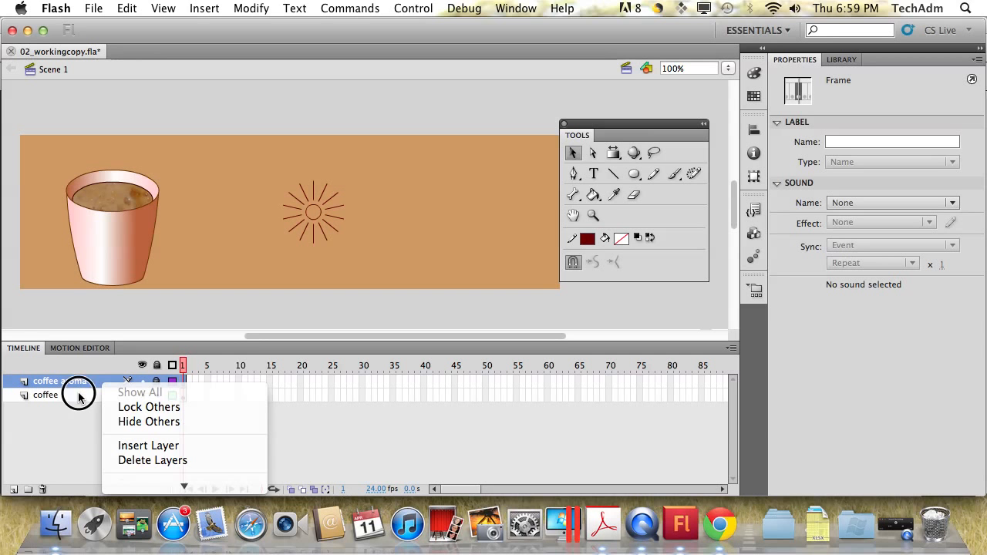
click(148, 407)
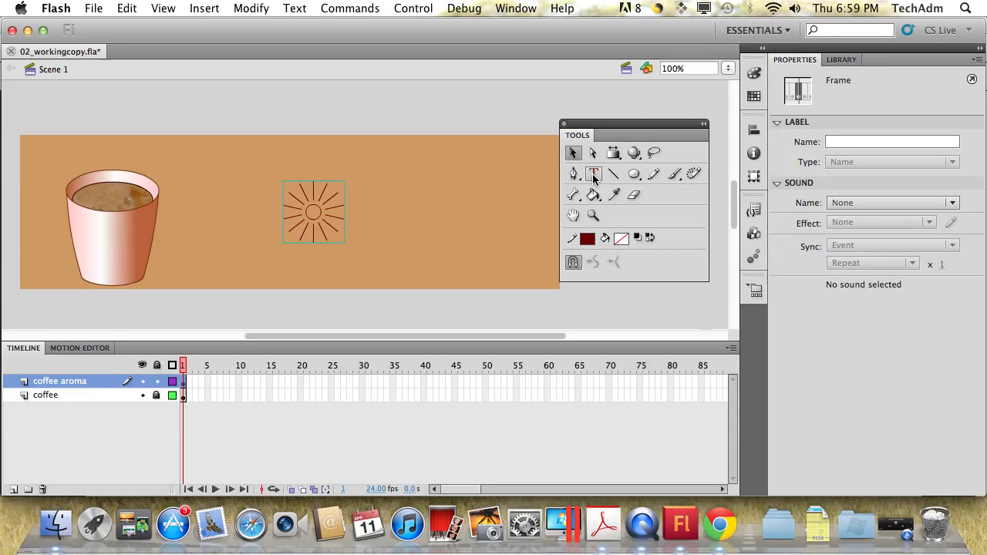
click(615, 154)
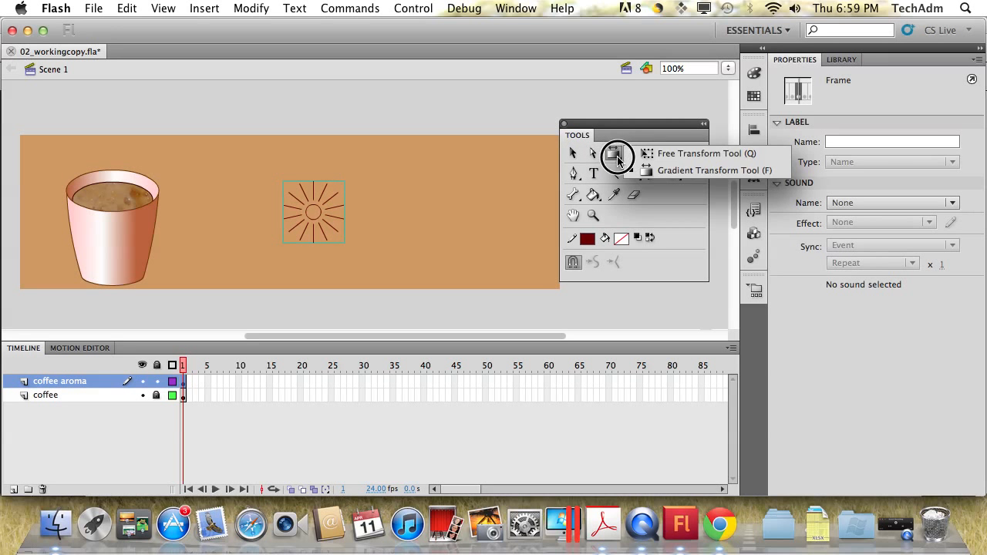
drag(344, 243, 91, 187)
click(194, 223)
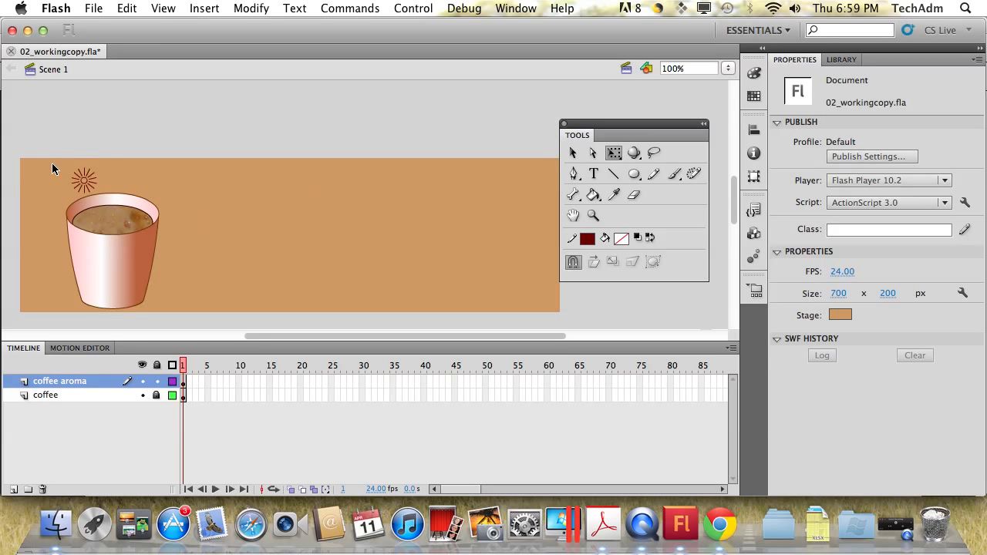
Duplicate the starburst above the middle and right of the cup, and scale the rightmost copy down.
click(84, 179)
click(127, 9)
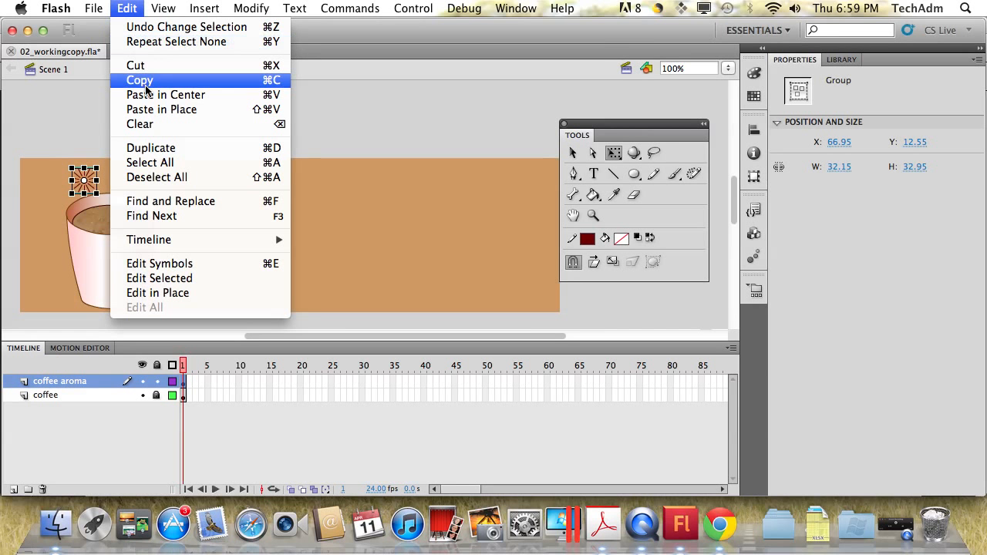
click(146, 81)
click(129, 11)
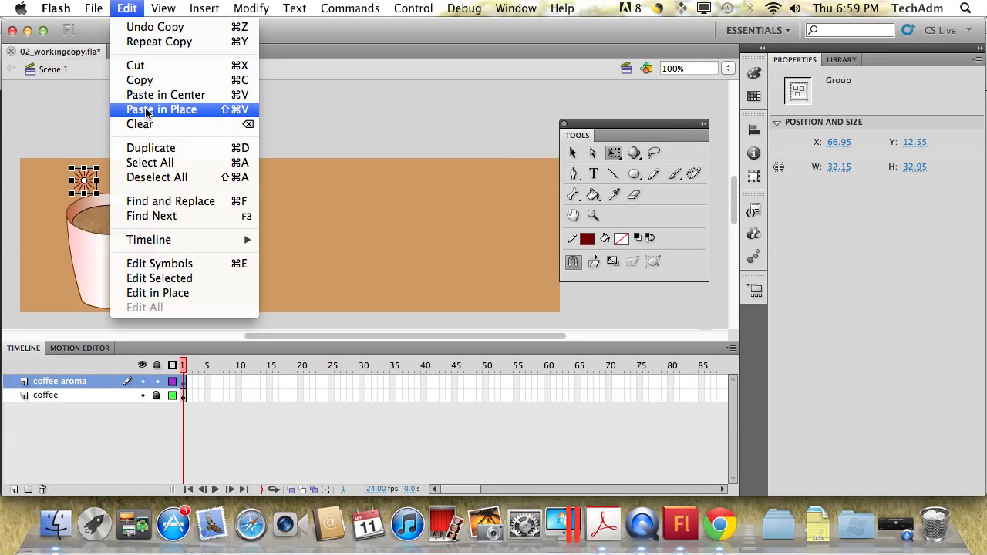
click(151, 95)
drag(359, 206, 109, 179)
click(260, 209)
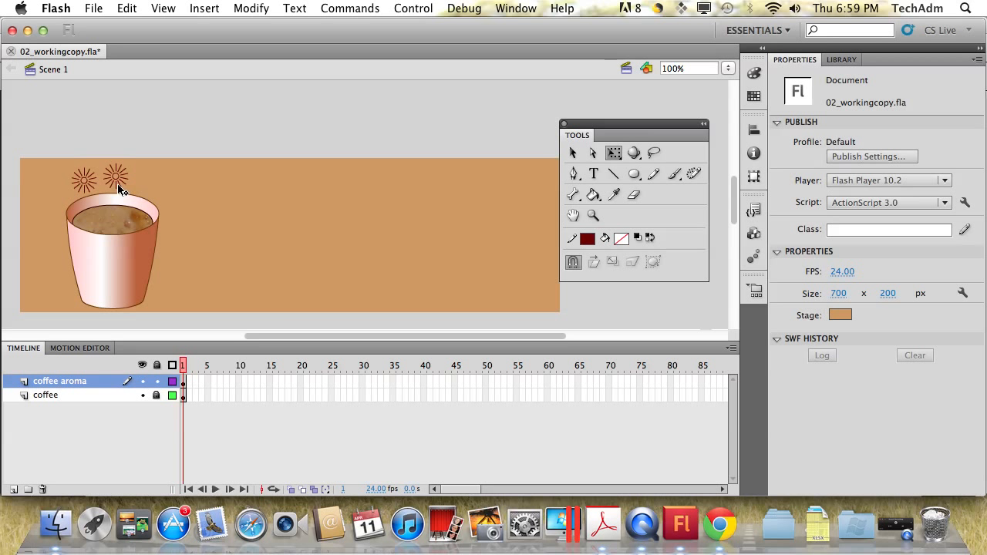
drag(119, 189, 152, 191)
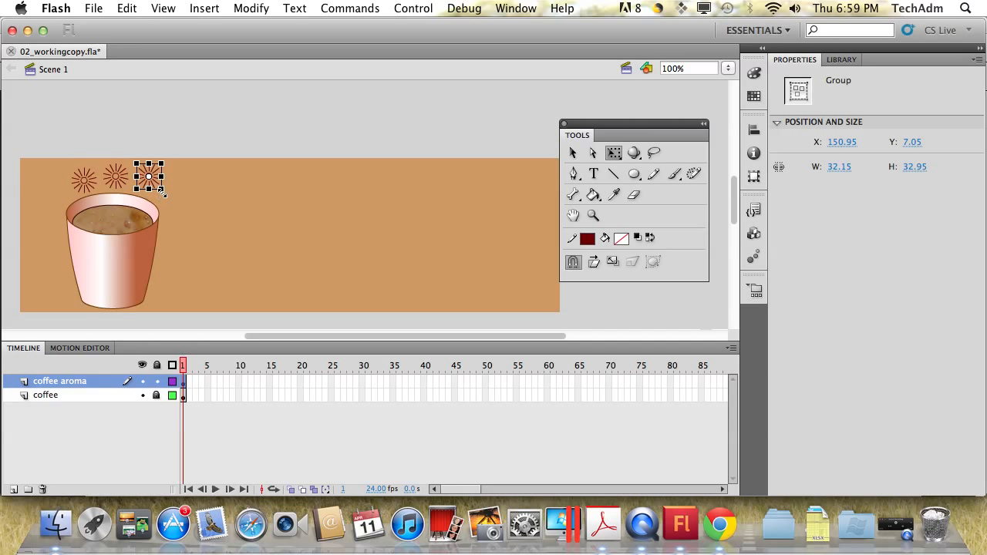
drag(158, 188, 151, 181)
Swap the middle and right starbursts, scaling the one above the cup's right rim to about 29 by 30 px.
click(114, 181)
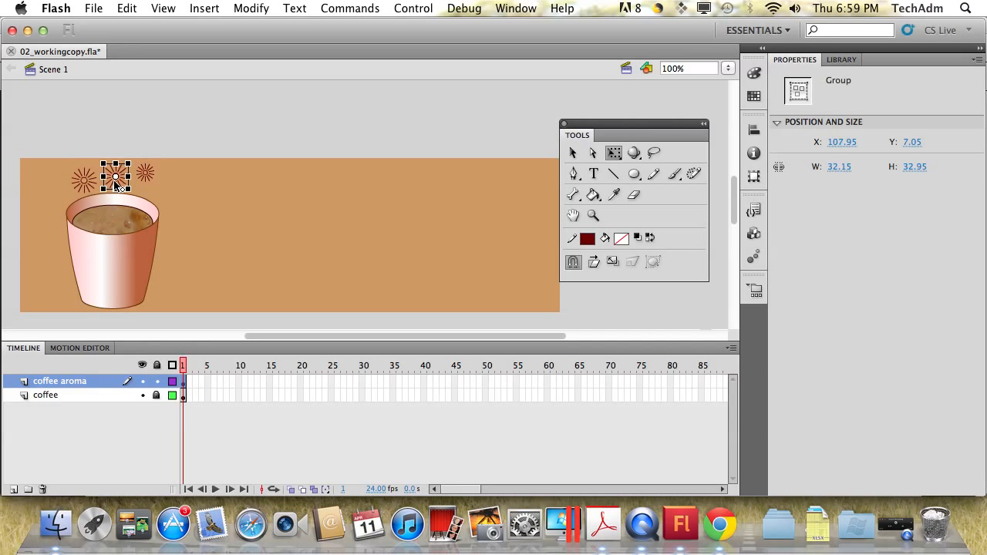
key(v)
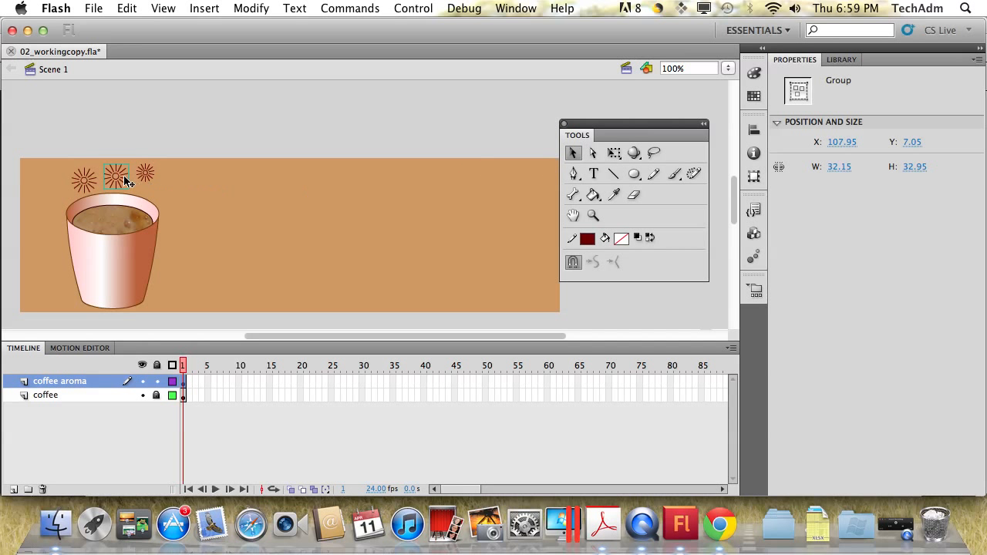
drag(115, 177, 156, 190)
click(614, 153)
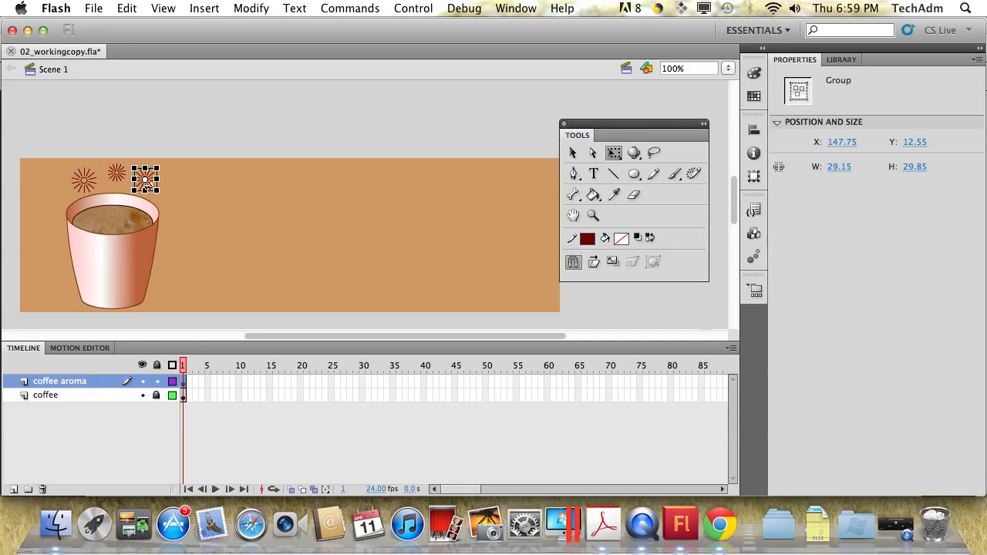
click(573, 152)
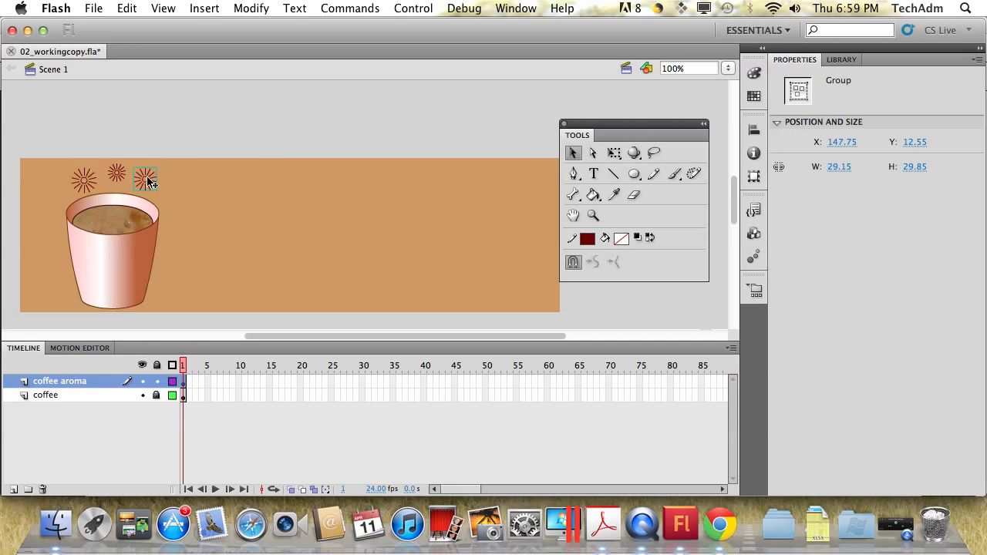
click(242, 246)
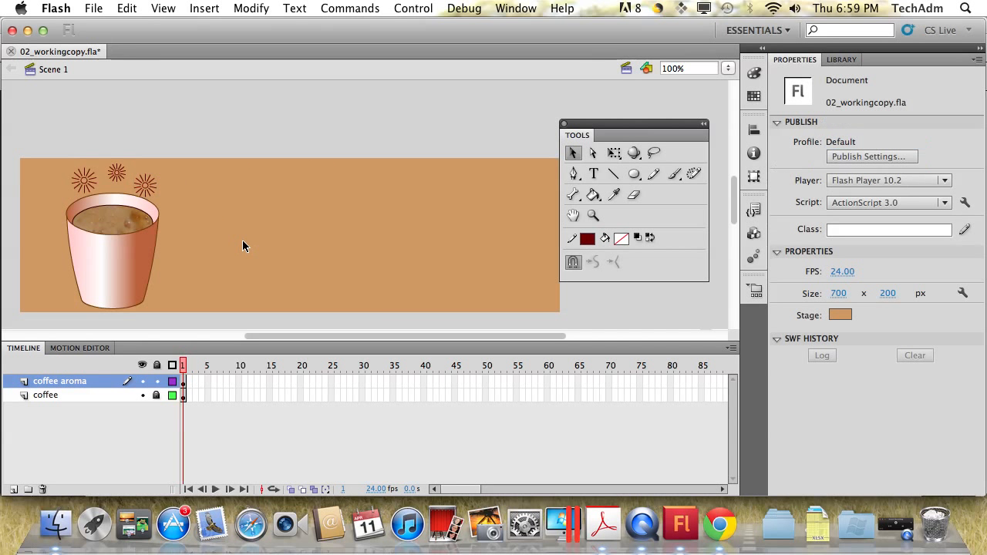
click(146, 189)
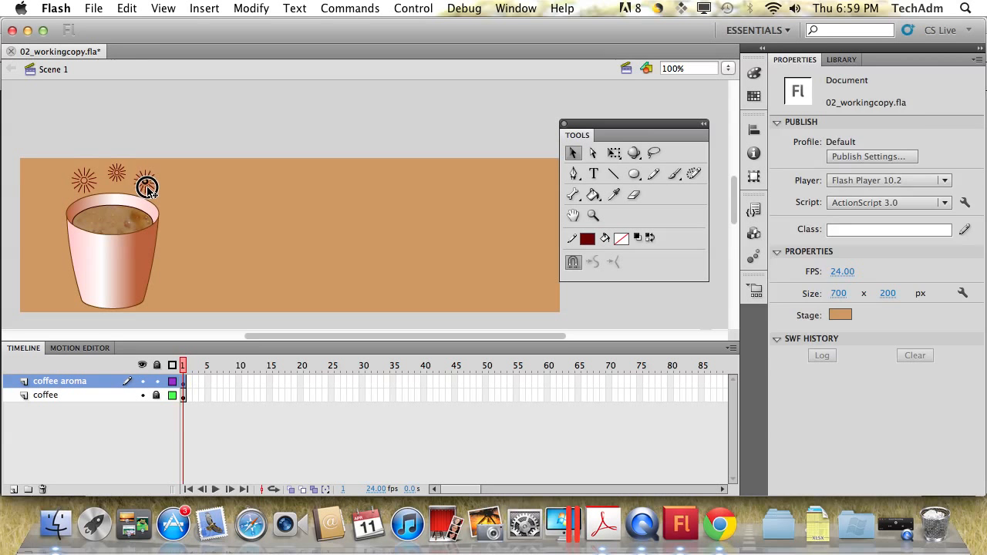
click(217, 214)
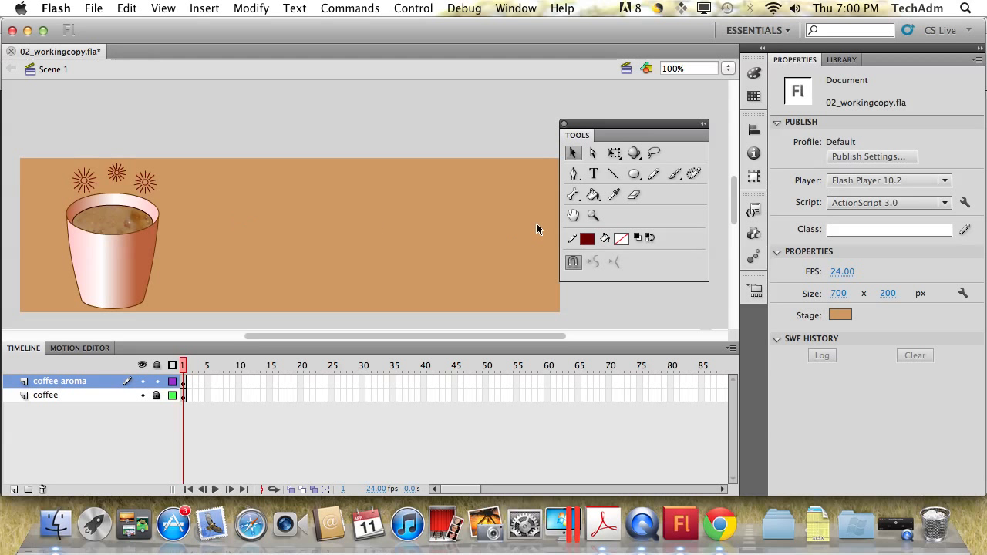
Set the Deco Tool to Decorated Brush with the 3: Dashed Line pattern and a dark maroon pattern color.
click(694, 176)
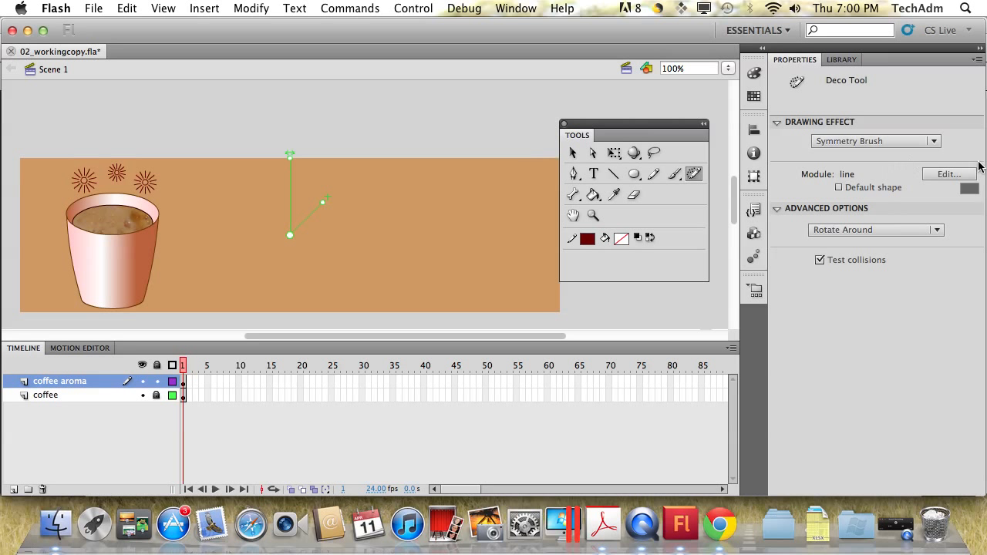
click(899, 142)
click(877, 213)
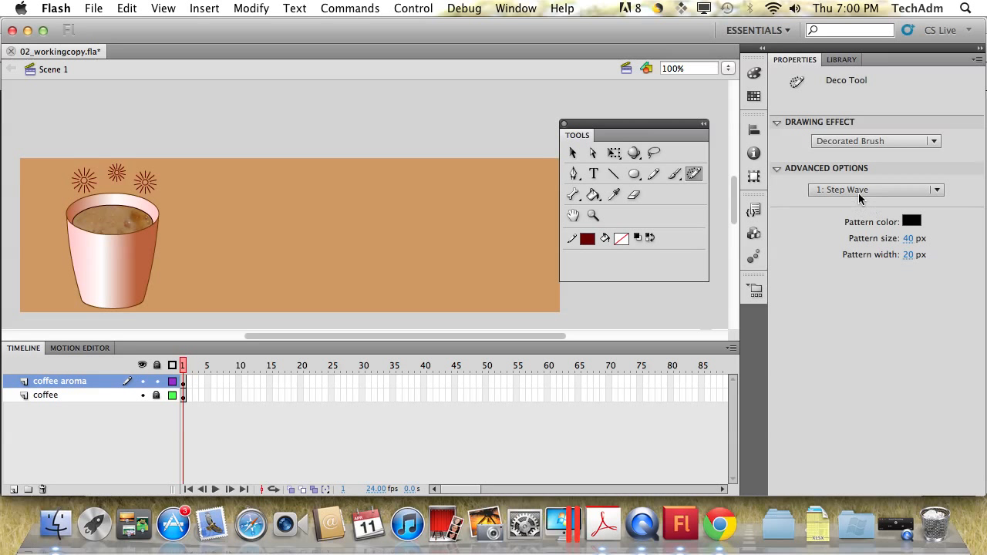
click(860, 192)
click(861, 220)
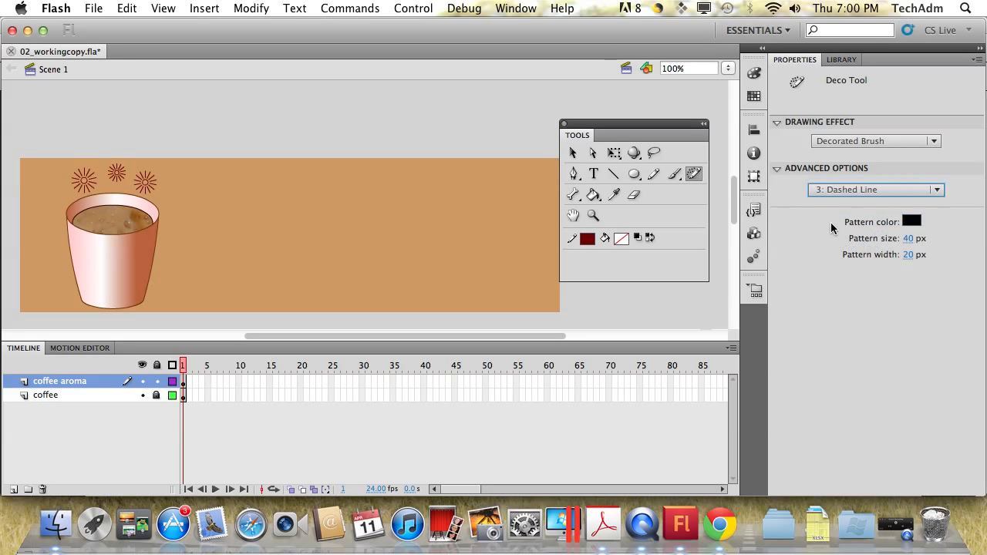
click(910, 224)
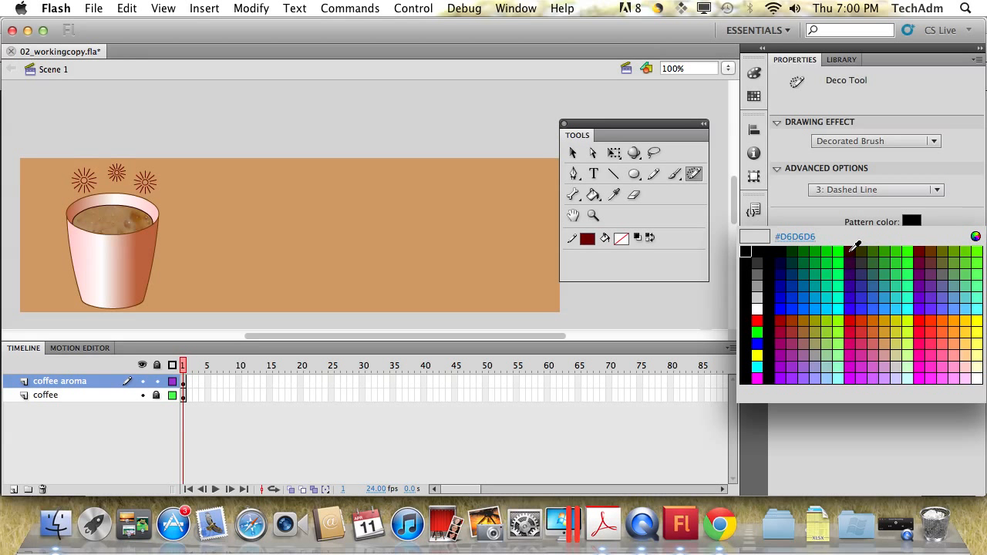
click(910, 251)
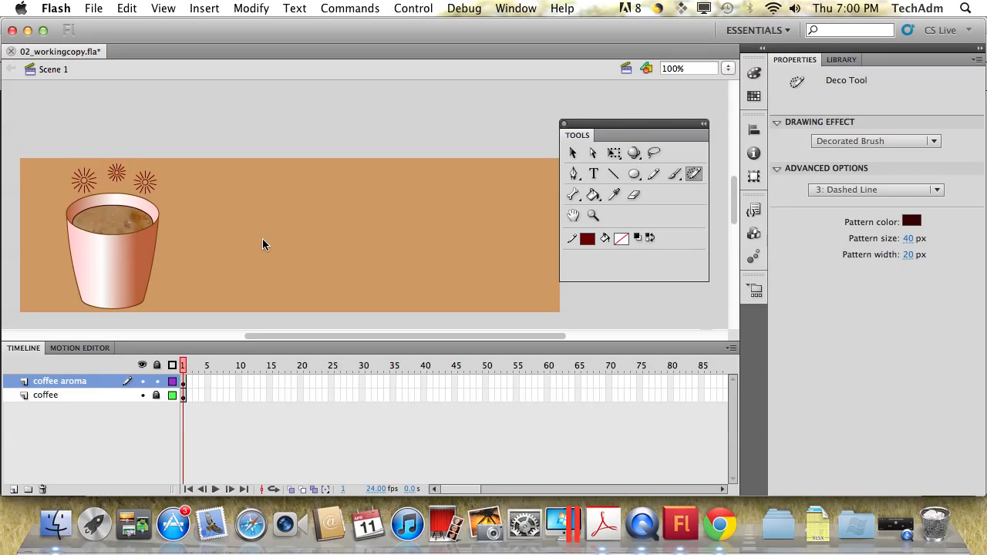
Draw a wavy dashed steam line from the banner's upper edge, between the middle and right starbursts, down into the coffee.
drag(263, 341, 203, 342)
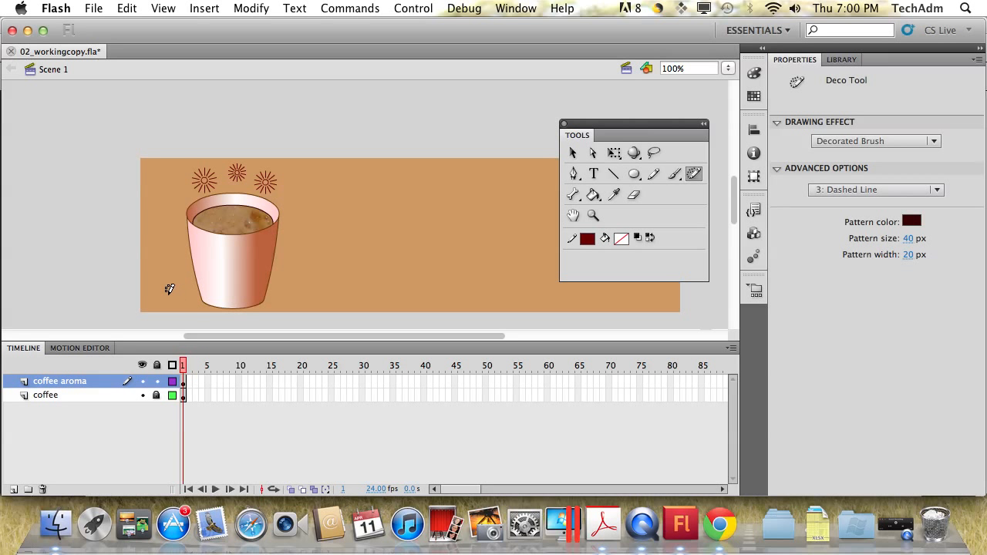
key(super+equal)
drag(296, 340, 214, 337)
scroll(289, 285, down, 3)
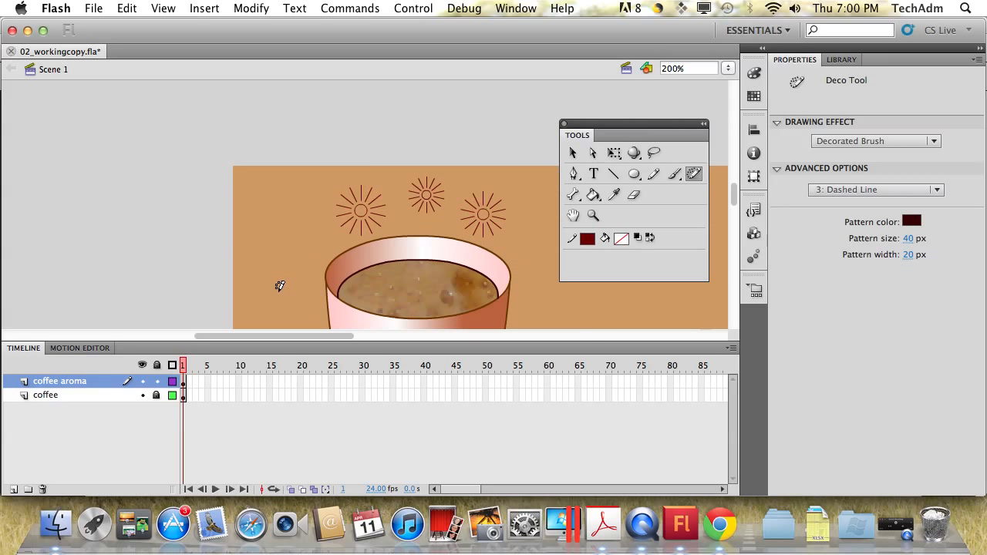
key(super+equal)
drag(247, 341, 263, 337)
scroll(267, 283, down, 2)
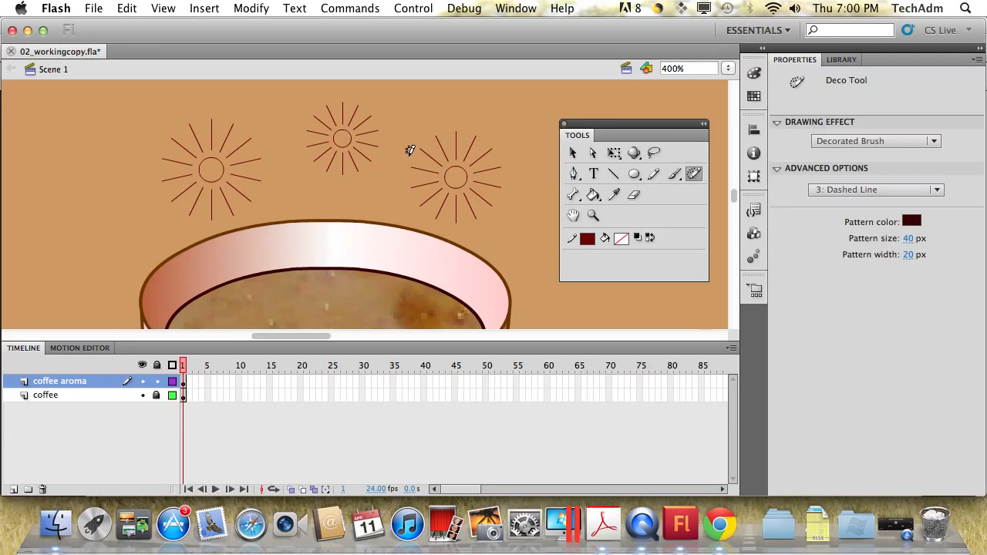
mouse_move(420, 83)
mouse_down()
mouse_move(403, 93)
mouse_move(431, 135)
mouse_move(394, 180)
mouse_move(425, 211)
mouse_move(397, 255)
mouse_move(404, 313)
mouse_move(391, 319)
mouse_up()
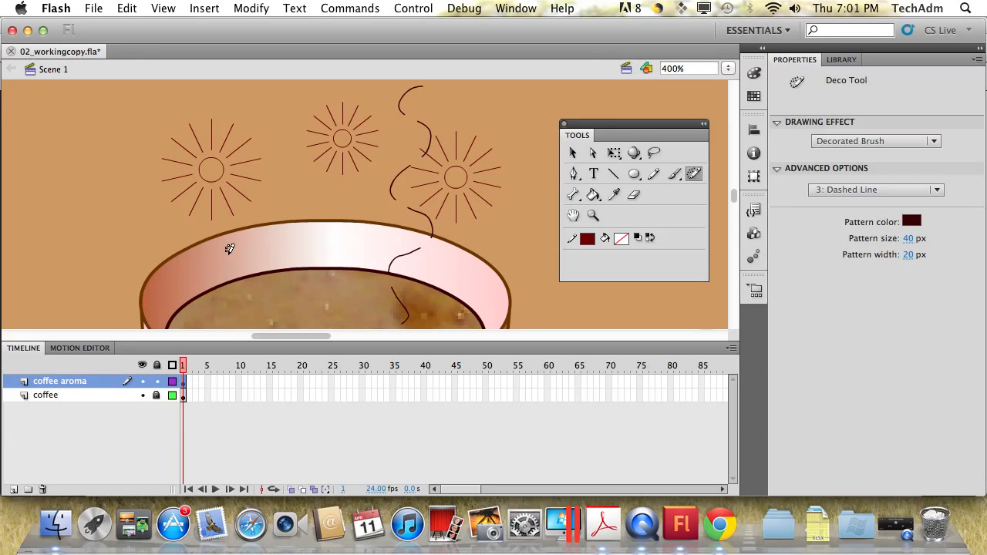
Draw two more wavy dashed steam lines, one rising from the middle of the coffee and one from its left through the left starburst.
drag(260, 270, 245, 256)
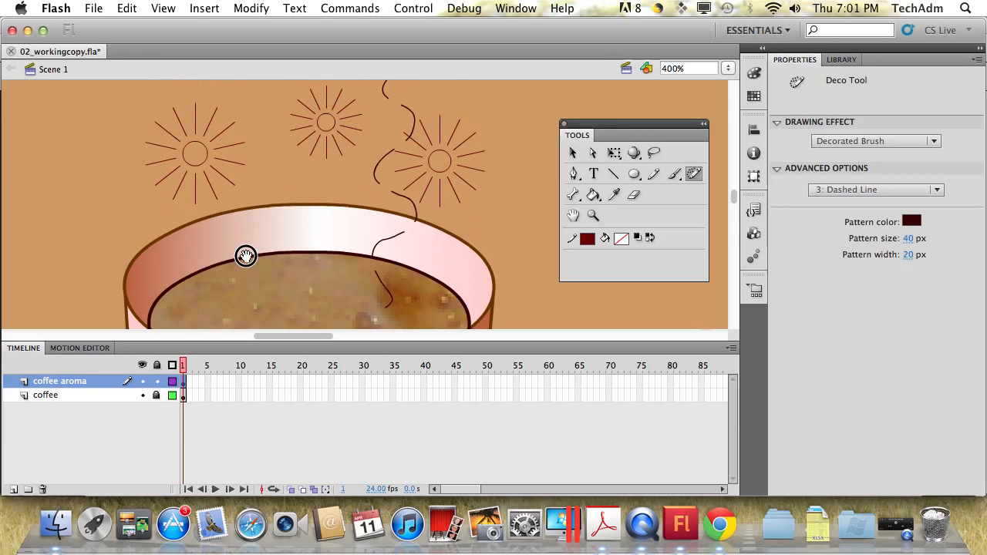
key(super+minus)
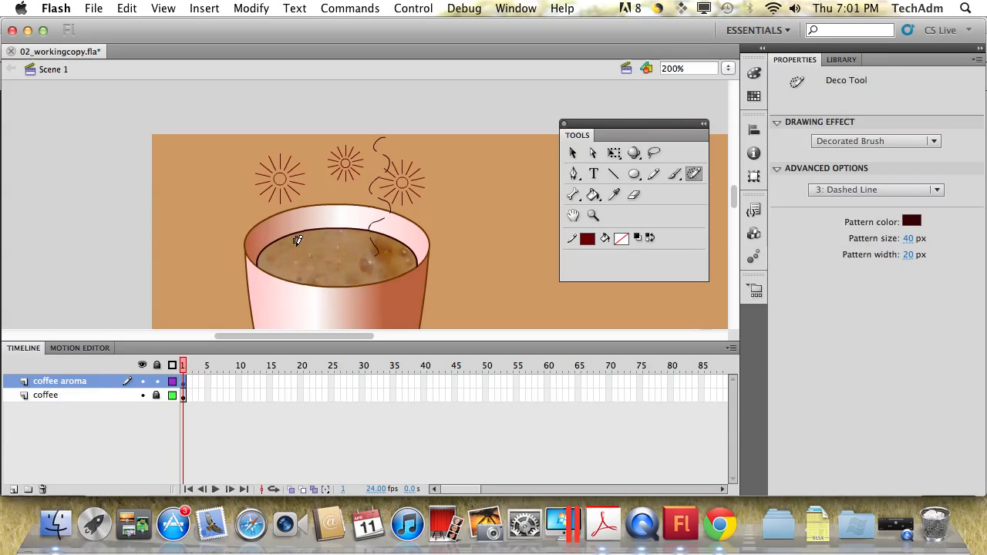
mouse_move(346, 277)
mouse_down()
mouse_move(343, 238)
mouse_move(353, 214)
mouse_move(346, 189)
mouse_up()
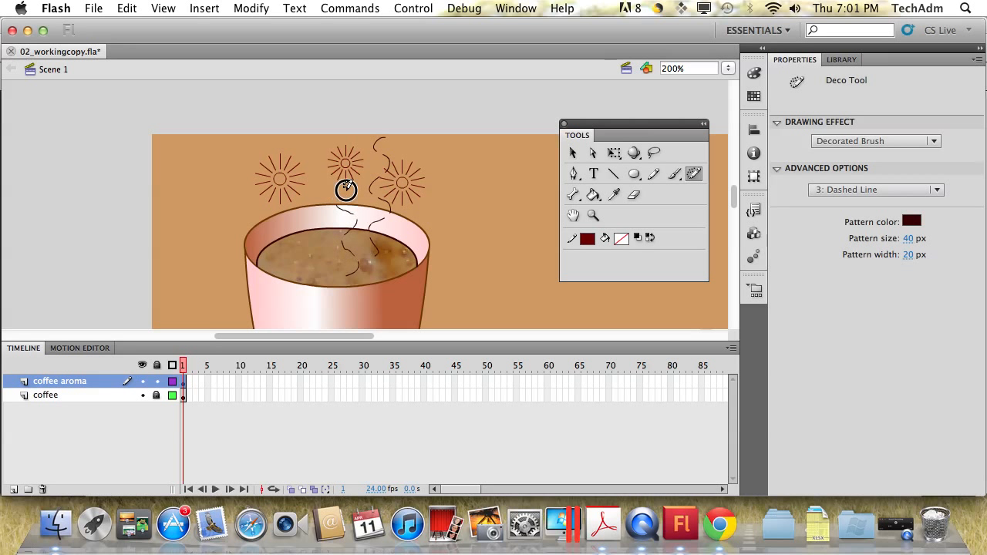
mouse_move(309, 240)
mouse_down()
mouse_move(315, 223)
mouse_move(293, 183)
mouse_move(308, 150)
mouse_move(282, 131)
mouse_up()
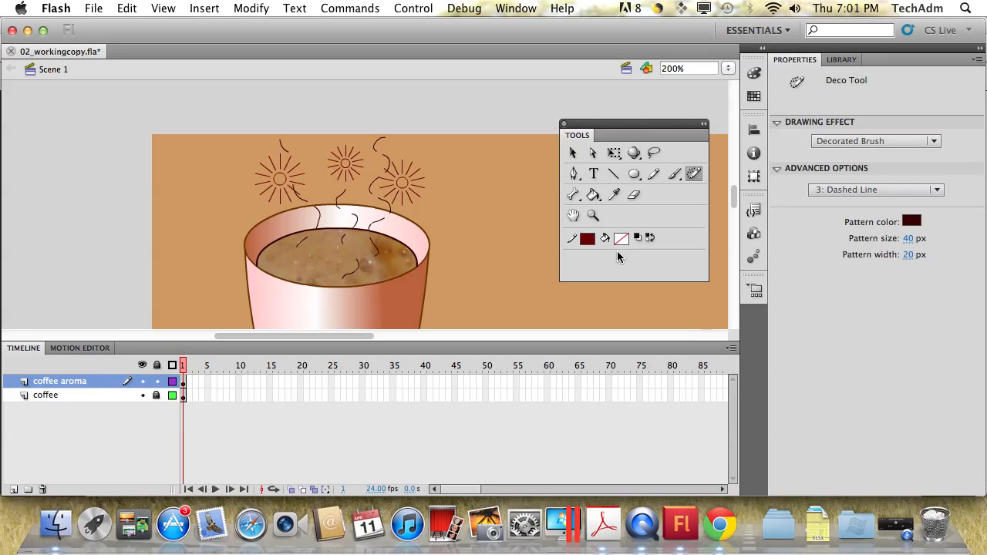
key(super+1)
drag(438, 340, 520, 340)
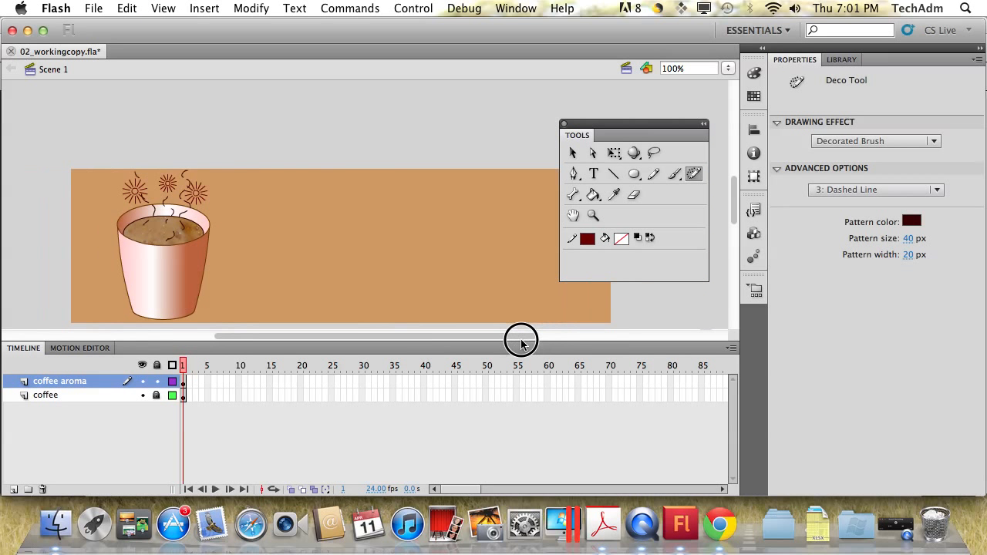
Set the Deco Tool to Flower Brush with the Garden flower type and enable Branch.
drag(611, 135, 641, 104)
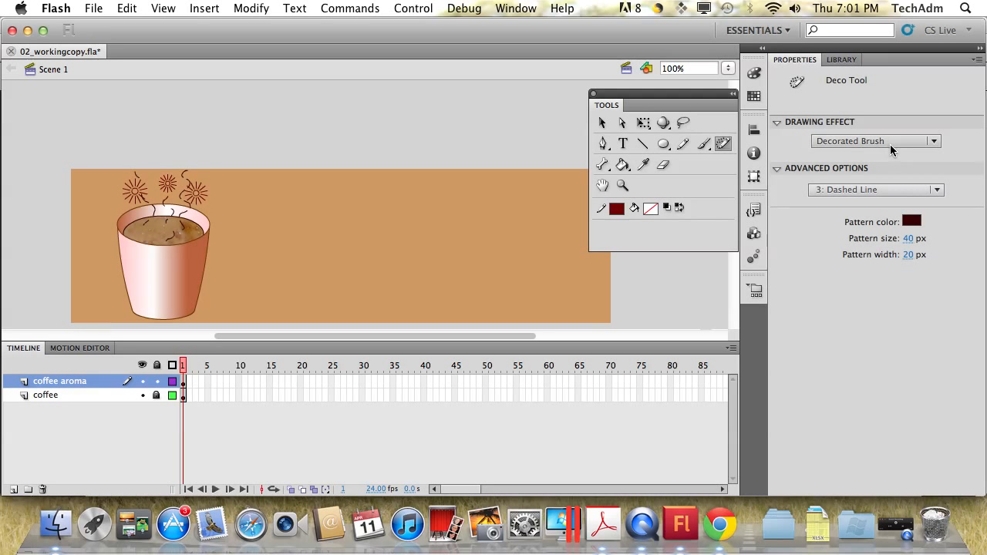
click(833, 147)
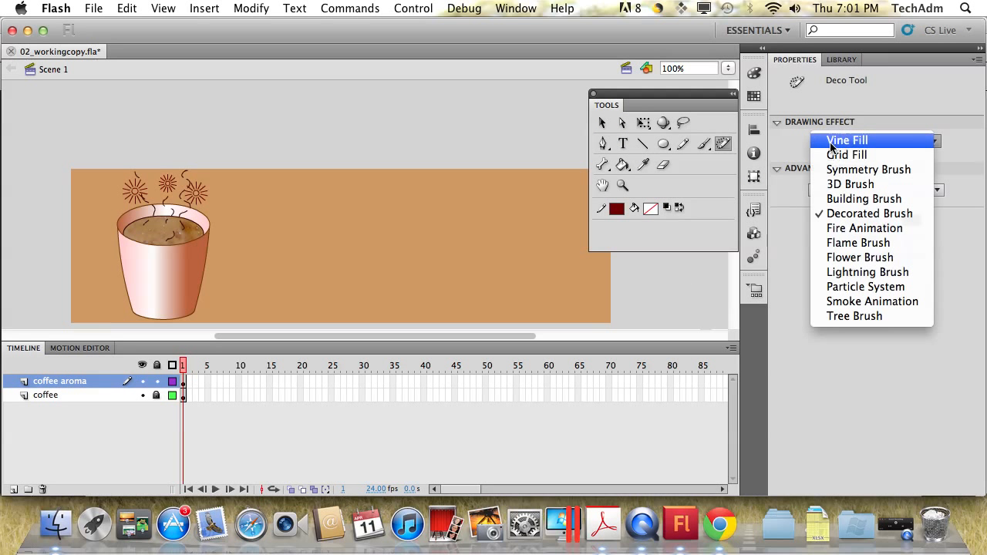
click(851, 259)
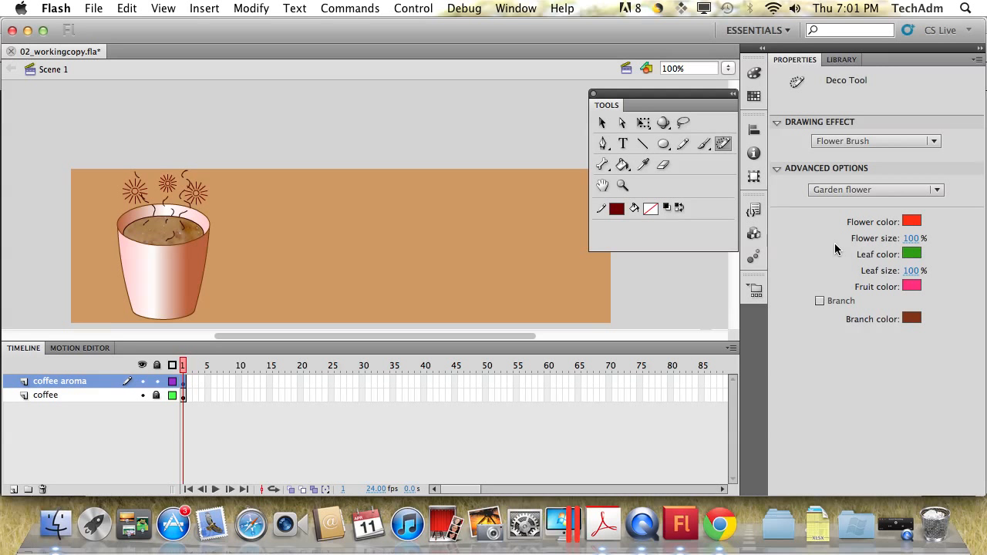
click(858, 192)
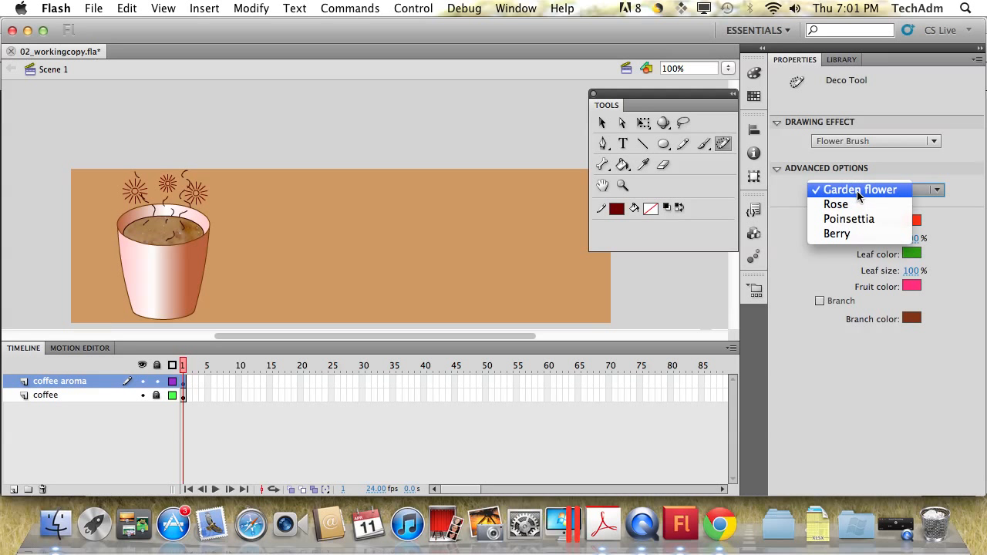
click(859, 194)
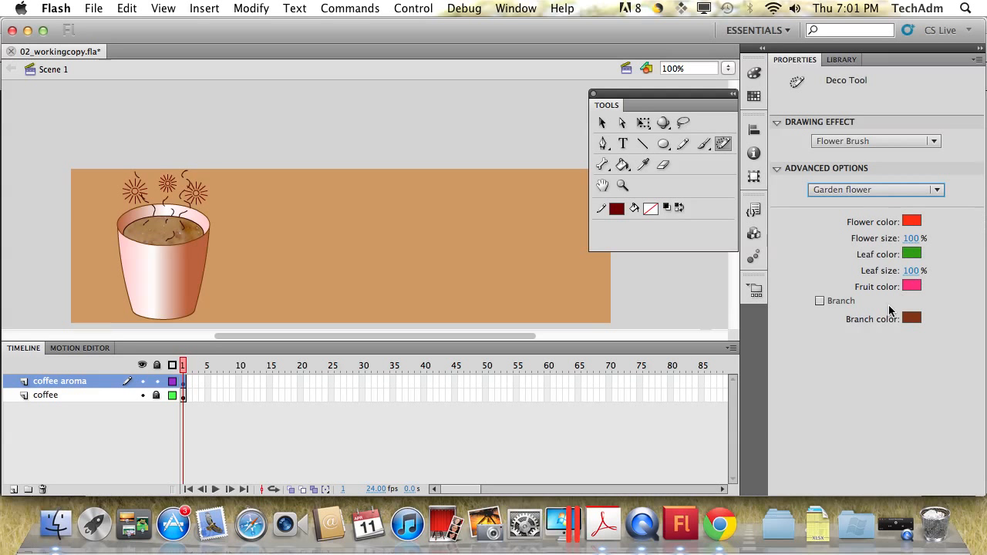
click(820, 303)
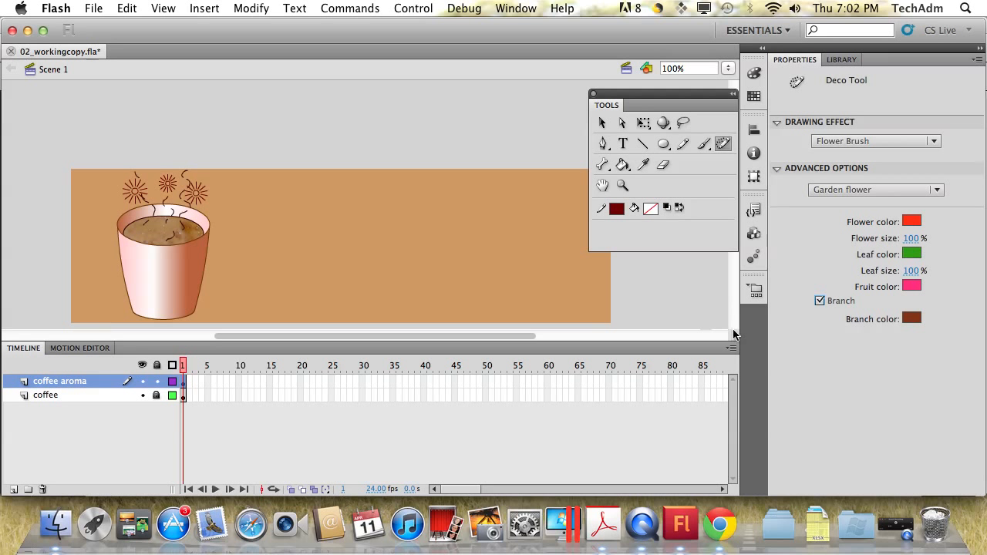
Paint a garden flower garland, about 618 by 262 px, from below the banner near the cup to past its right edge.
drag(721, 99, 884, 270)
drag(738, 194, 736, 198)
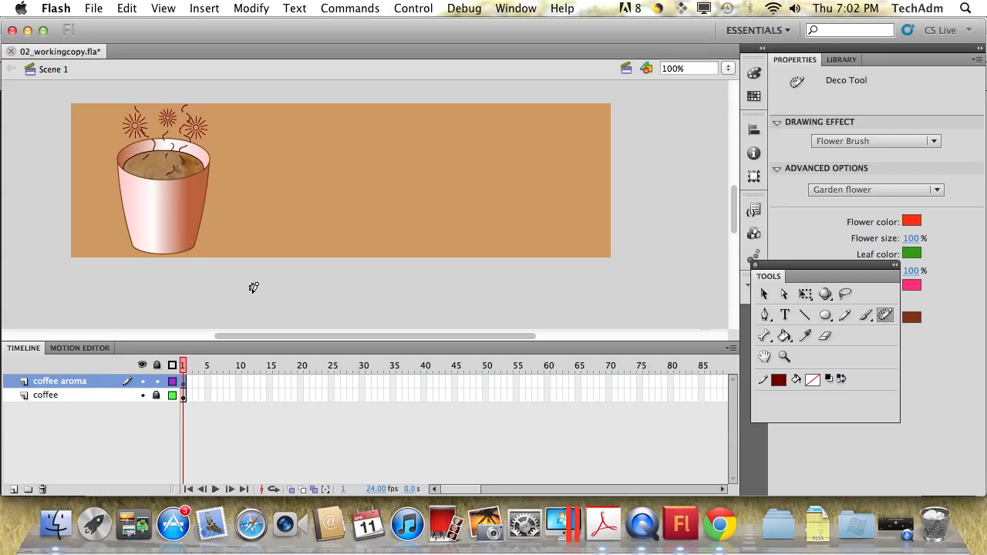
drag(249, 282, 262, 281)
mouse_move(304, 246)
mouse_down()
mouse_move(379, 220)
mouse_move(551, 207)
mouse_move(648, 170)
mouse_move(609, 223)
mouse_up()
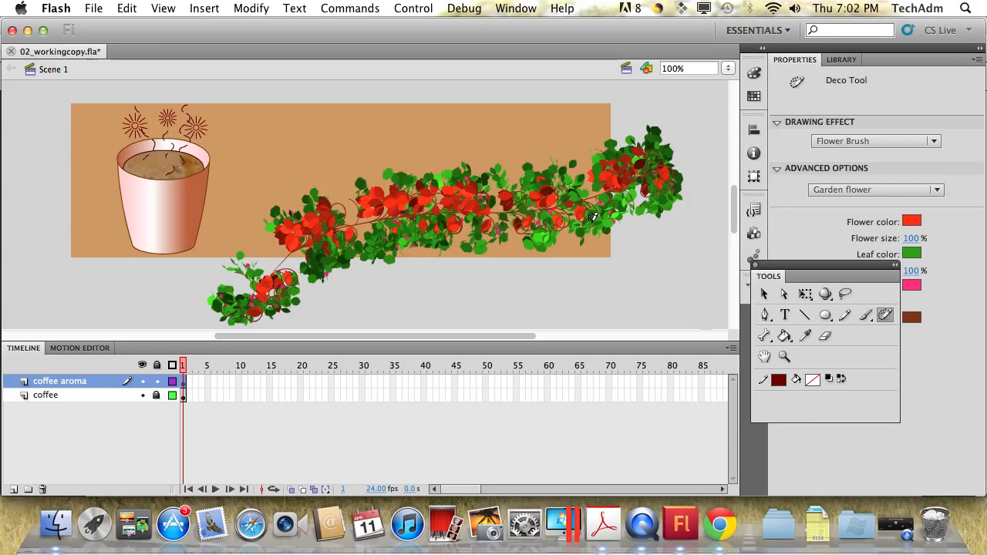
Select all pieces of the flower garland and combine them into one group.
click(765, 295)
drag(702, 111, 251, 332)
scroll(378, 304, down, 5)
scroll(378, 304, right, 1)
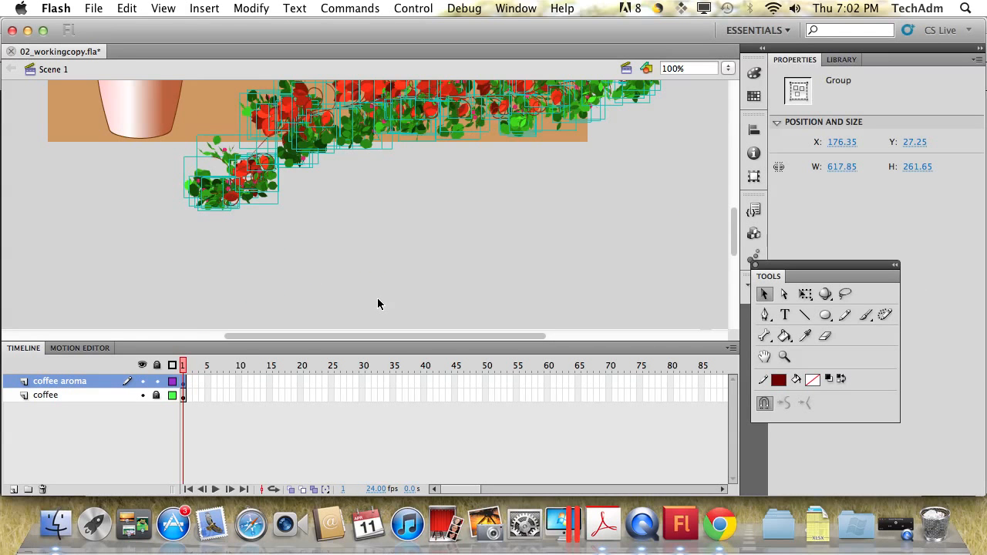
scroll(378, 304, up, 3)
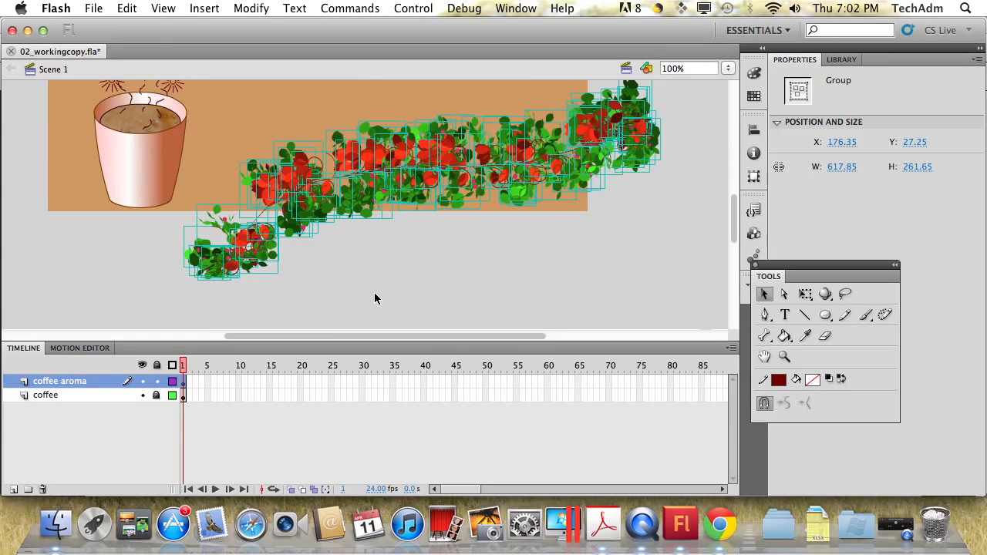
click(252, 9)
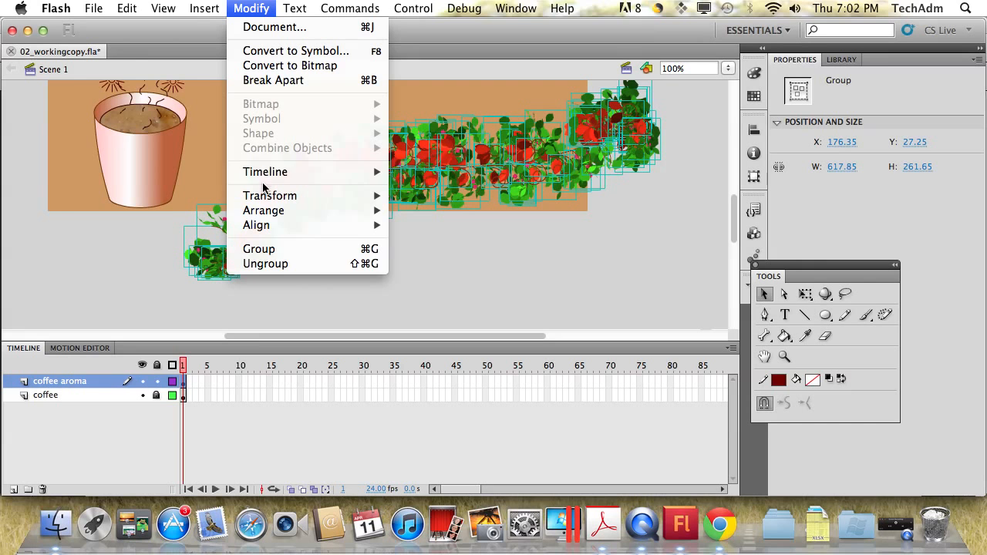
click(263, 250)
Move the grouped flower garland to about X 155, Y 36, then deselect it.
mouse_move(324, 199)
mouse_down()
mouse_move(347, 212)
mouse_move(342, 192)
mouse_move(322, 190)
mouse_up()
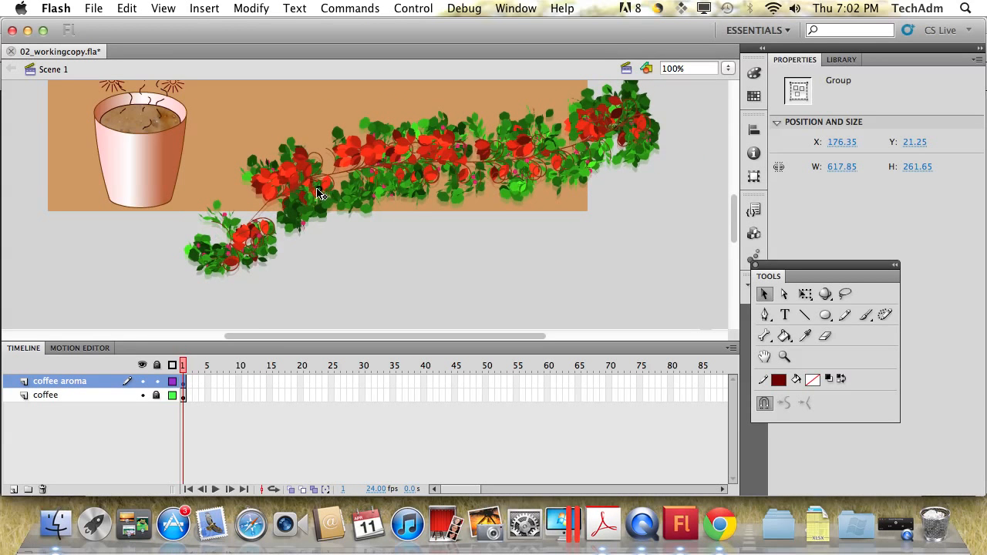
click(396, 303)
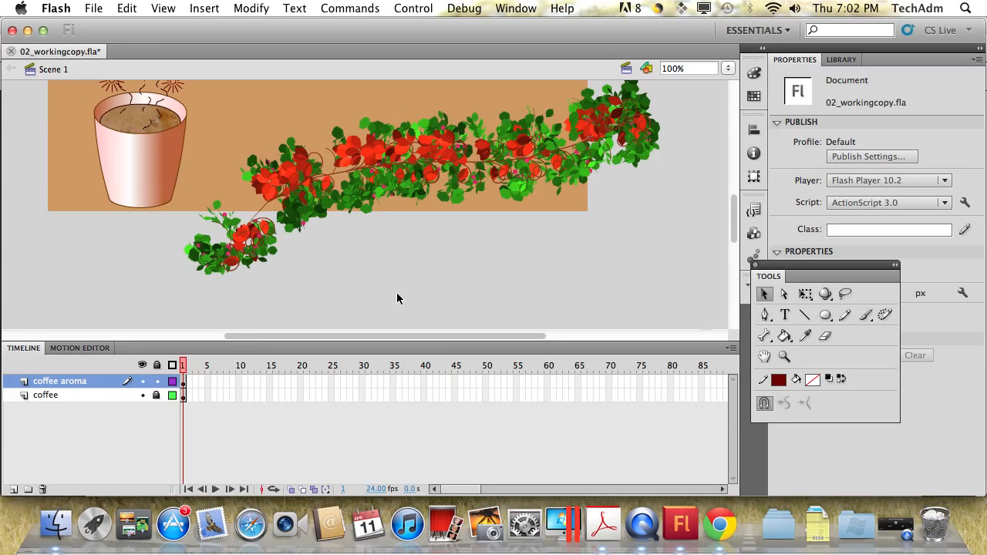
mouse_move(403, 181)
mouse_down()
mouse_move(473, 182)
mouse_move(370, 188)
mouse_move(390, 187)
mouse_up()
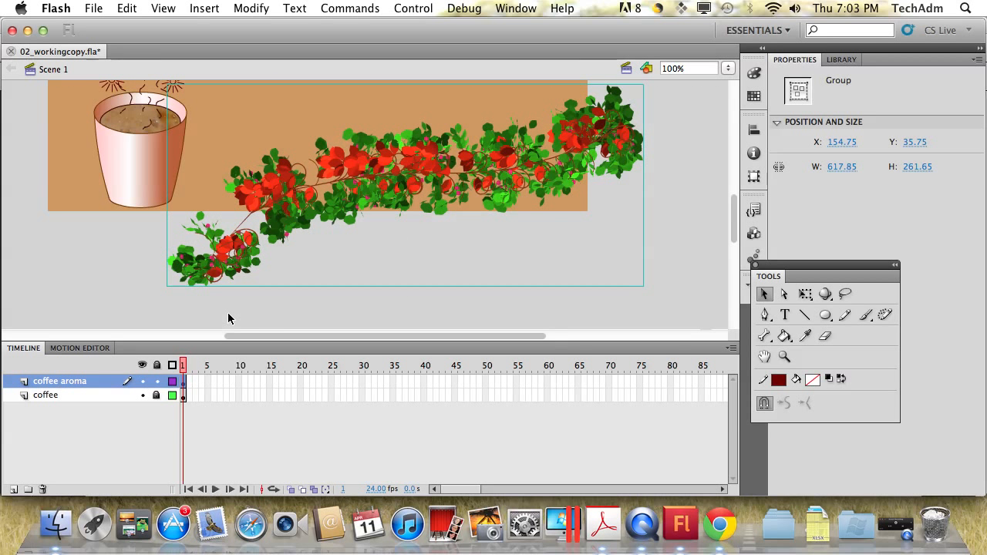
click(90, 269)
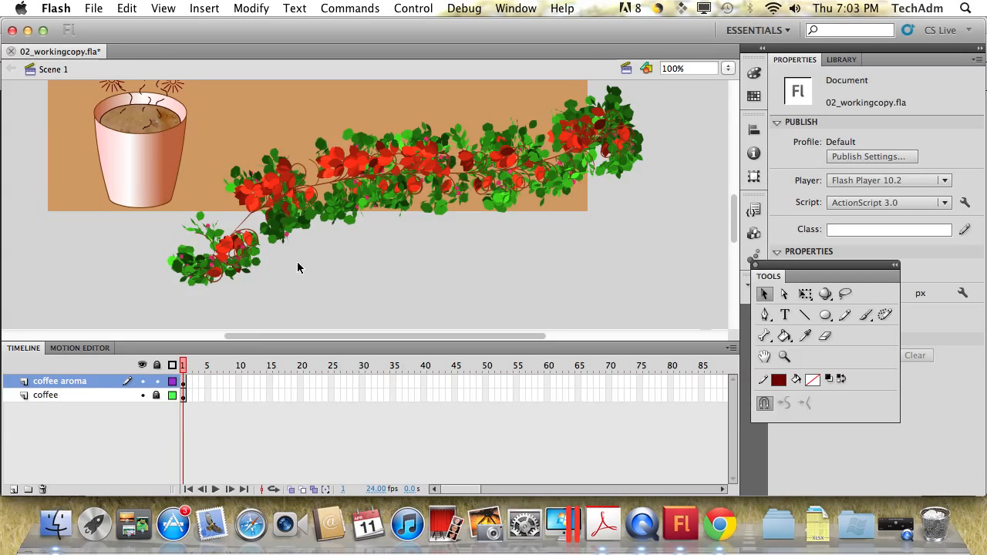
Add a layer above coffee aroma named "dark brown wave" and lock the coffee aroma layer.
scroll(374, 295, up, 3)
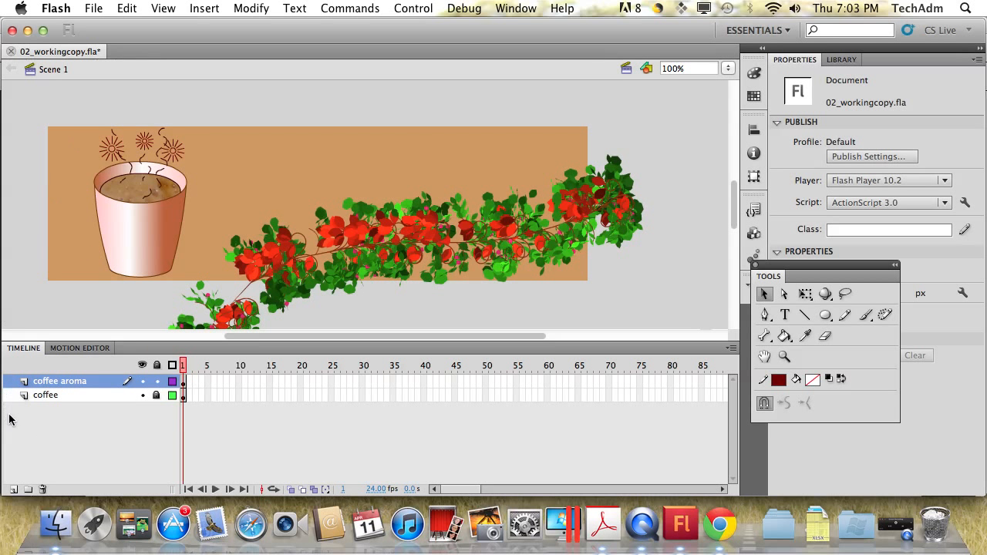
click(205, 8)
mouse_move(224, 105)
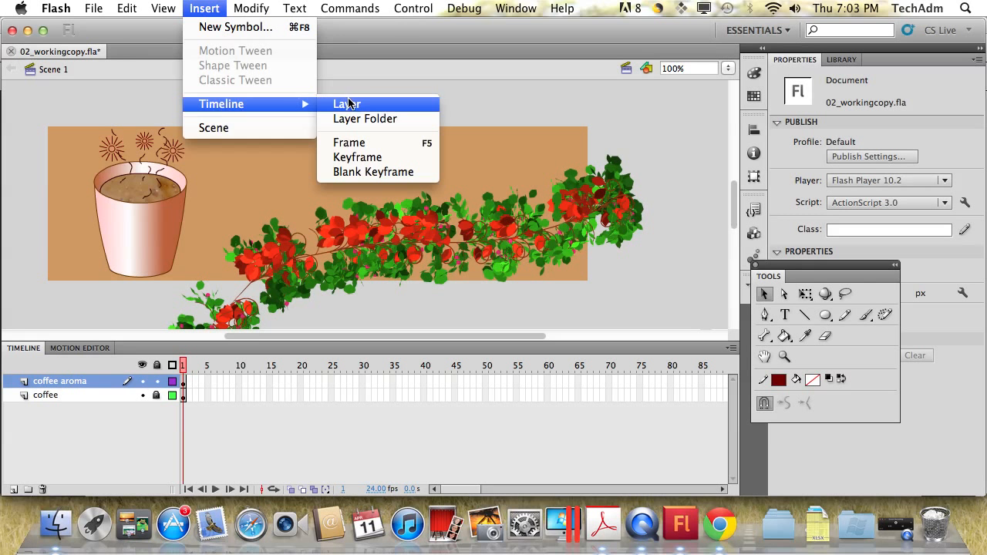
click(349, 104)
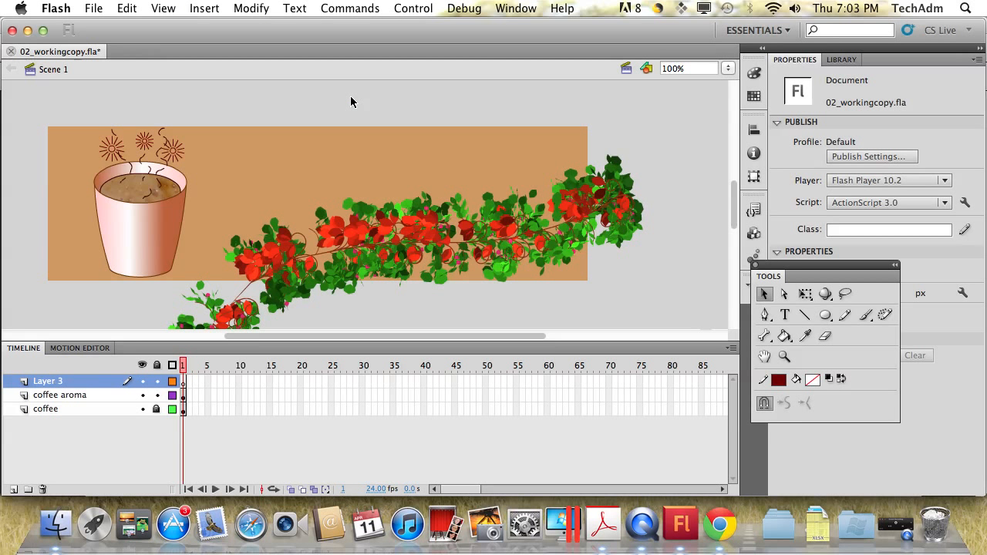
double_click(47, 383)
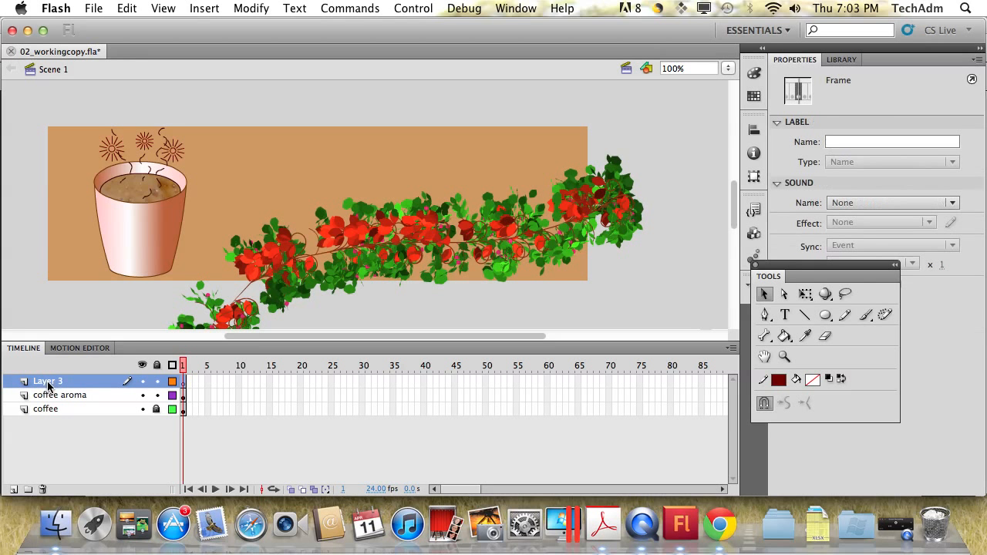
drag(70, 383, 3, 376)
text(dark brown )
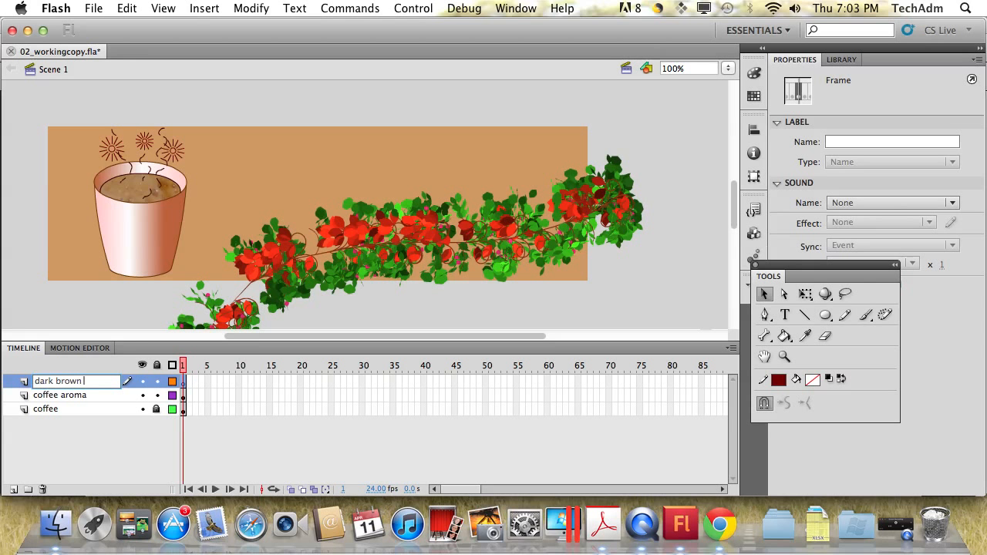
text(wave)
key(Return)
click(156, 395)
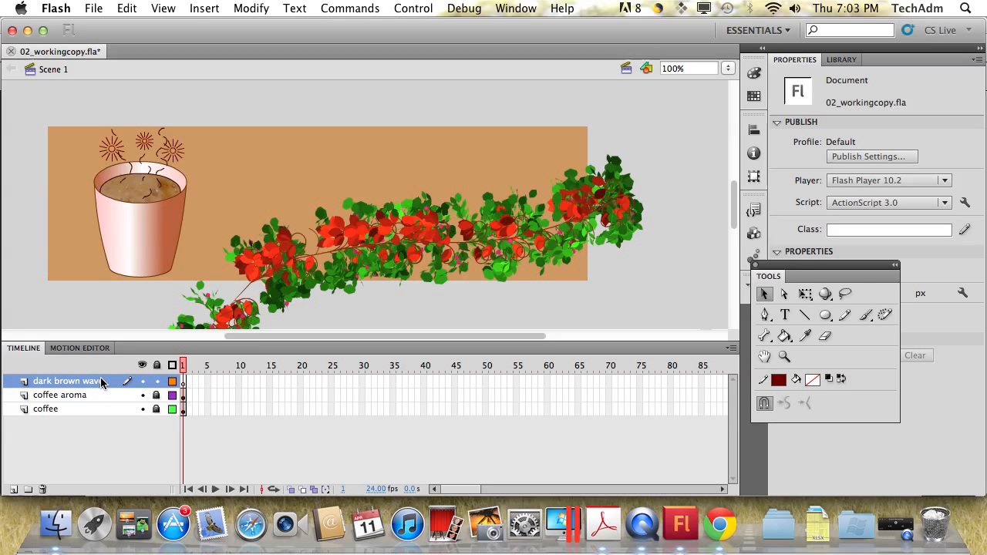
Move the dark brown wave layer below the coffee layer and prepare the Pen tool with a #660000 hairline stroke.
drag(74, 381, 77, 423)
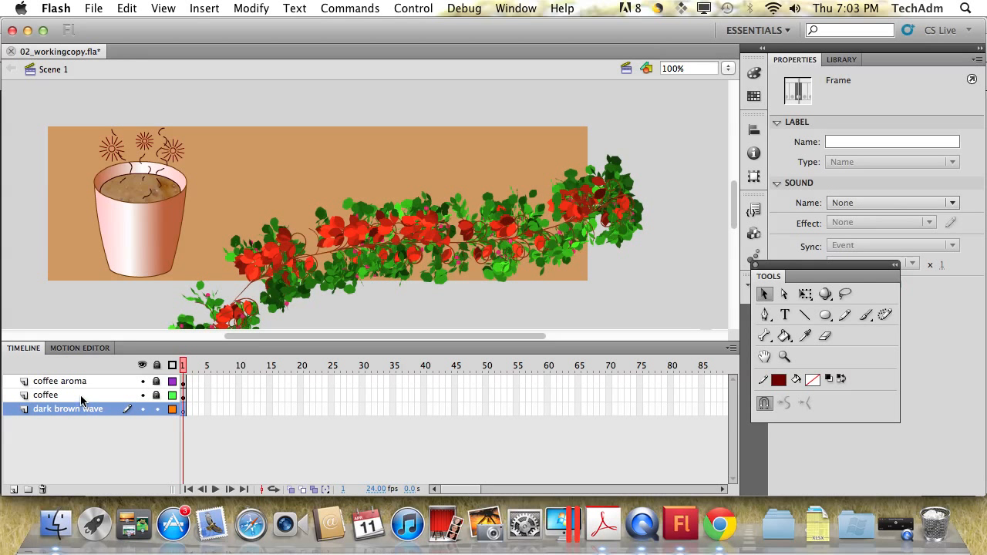
drag(829, 264, 661, 143)
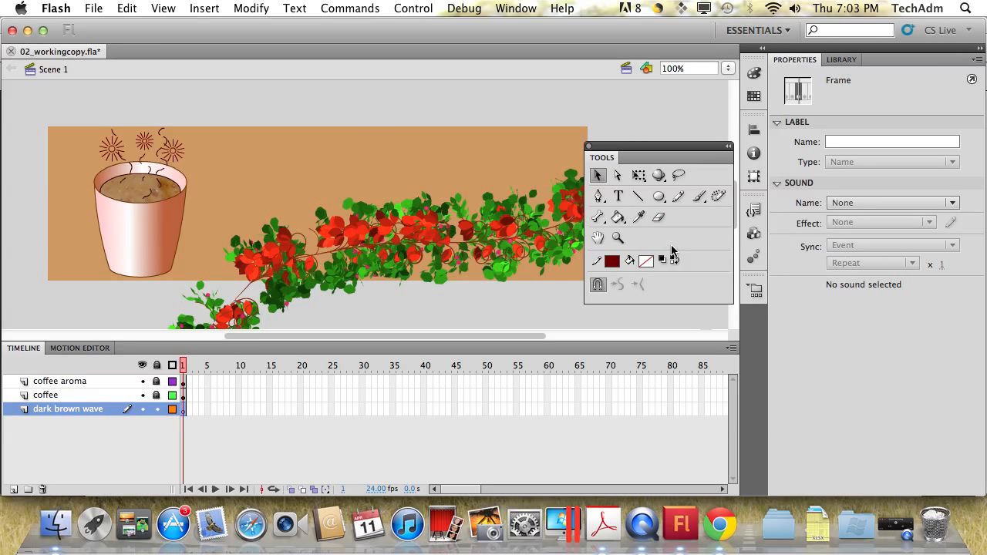
click(600, 200)
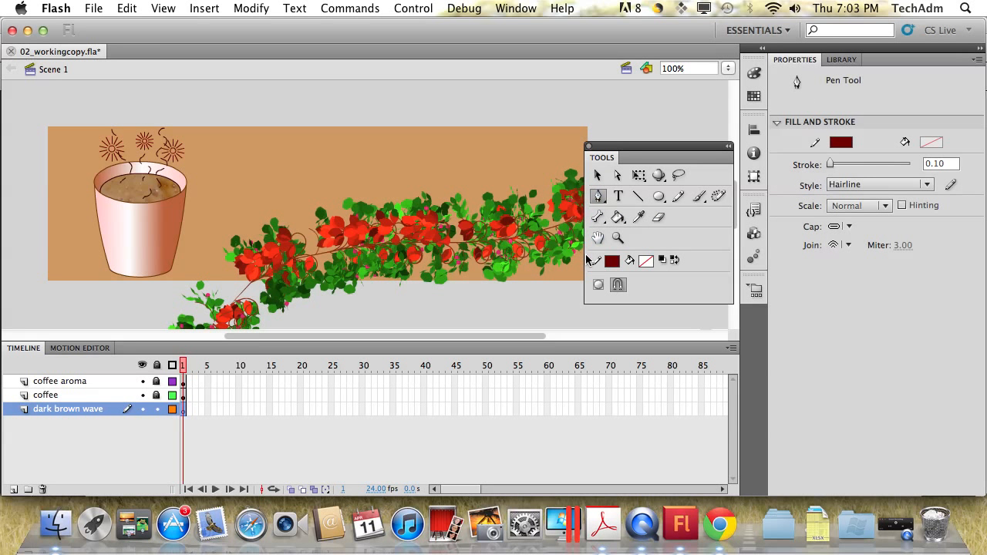
click(841, 144)
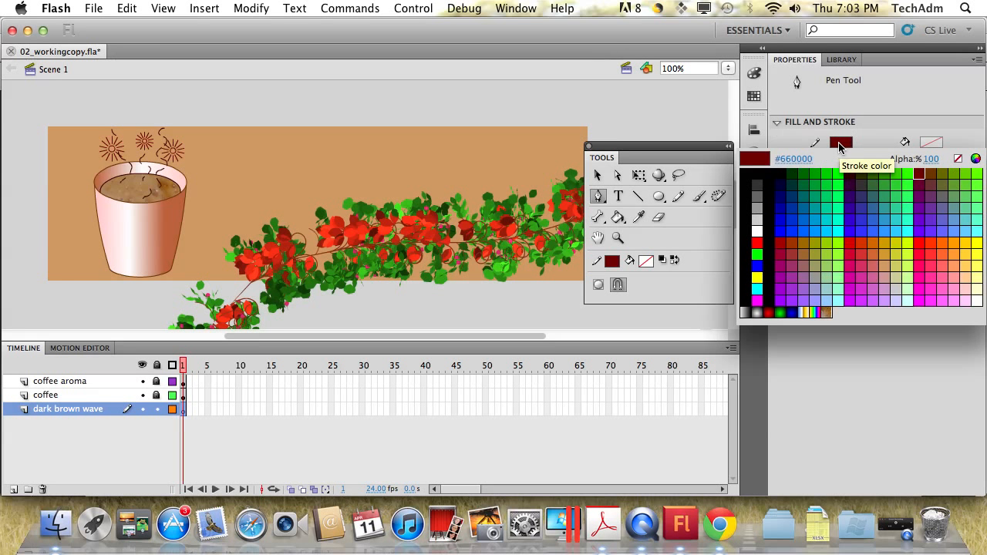
click(923, 174)
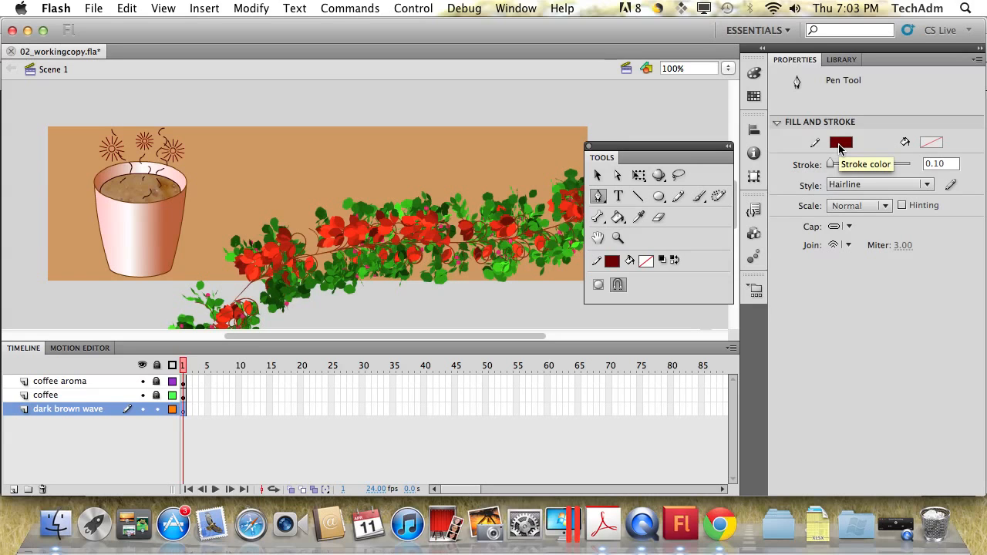
click(841, 144)
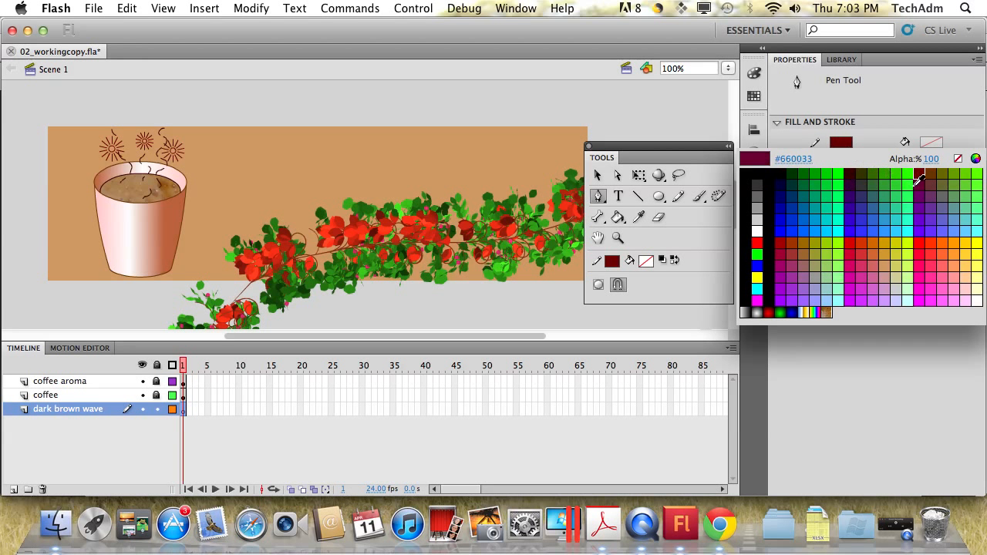
click(841, 145)
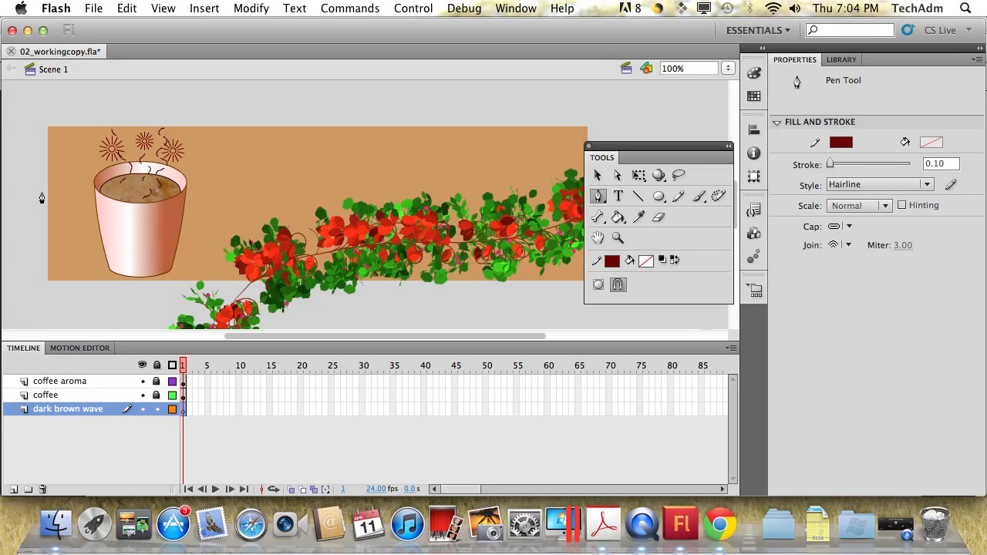
Draw the wave's upper curve with the Pen tool from beyond the stage's left side, across the cup and garland, past its right side.
drag(236, 336, 205, 336)
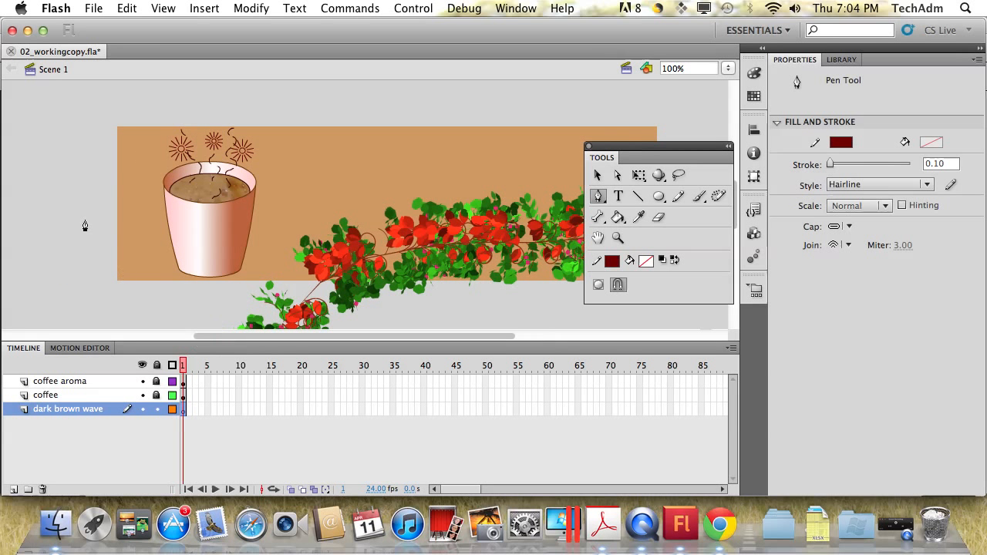
click(49, 183)
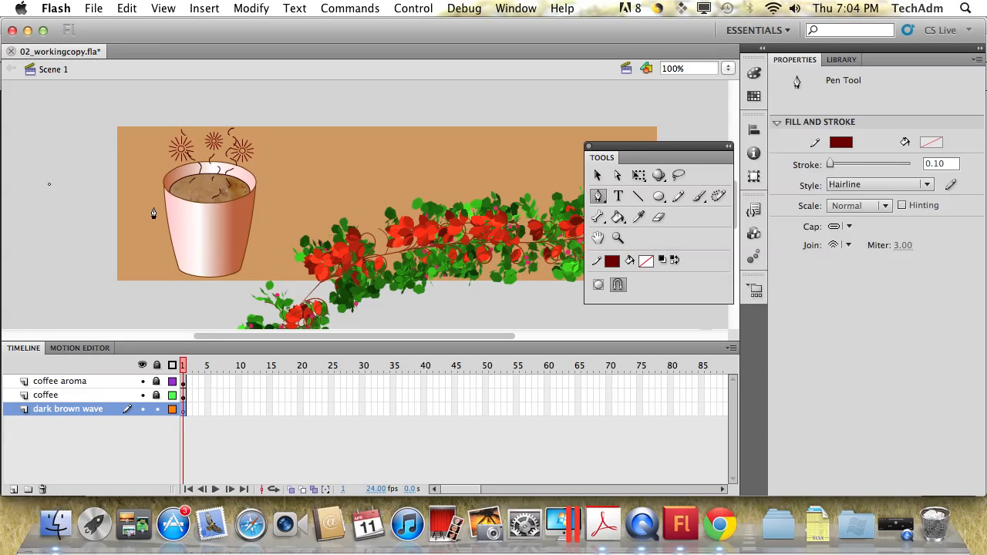
drag(153, 213, 195, 211)
drag(317, 199, 363, 192)
drag(327, 337, 378, 337)
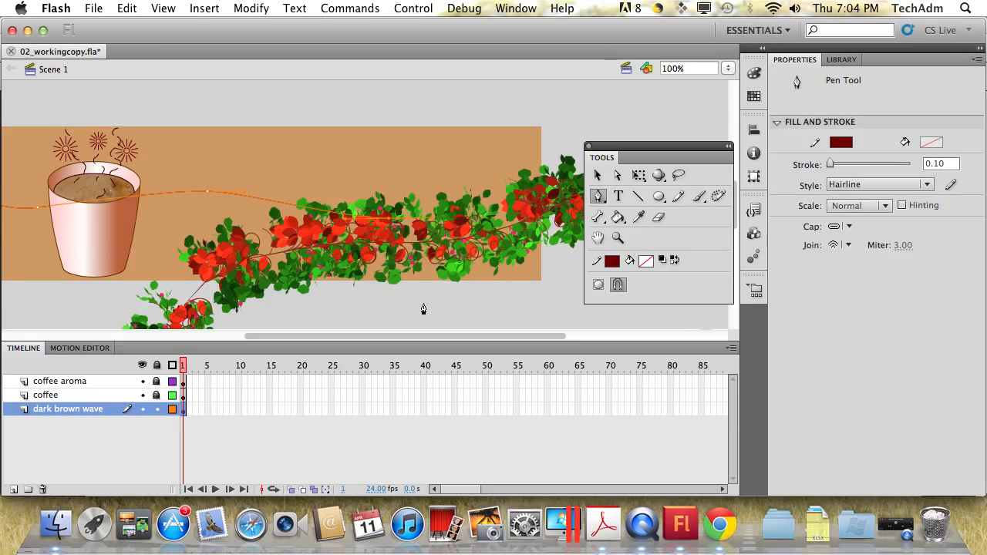
drag(432, 338, 479, 340)
drag(393, 171, 436, 164)
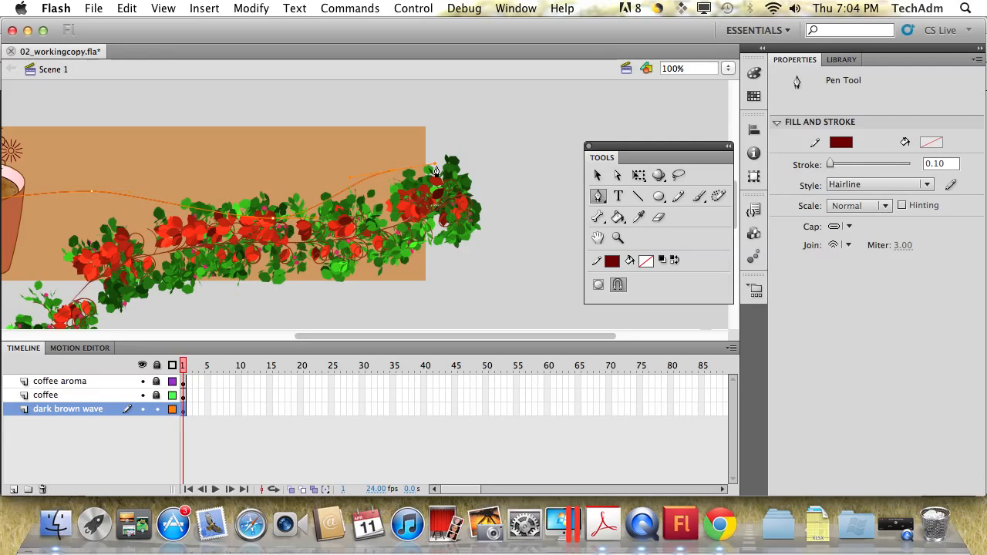
double_click(517, 167)
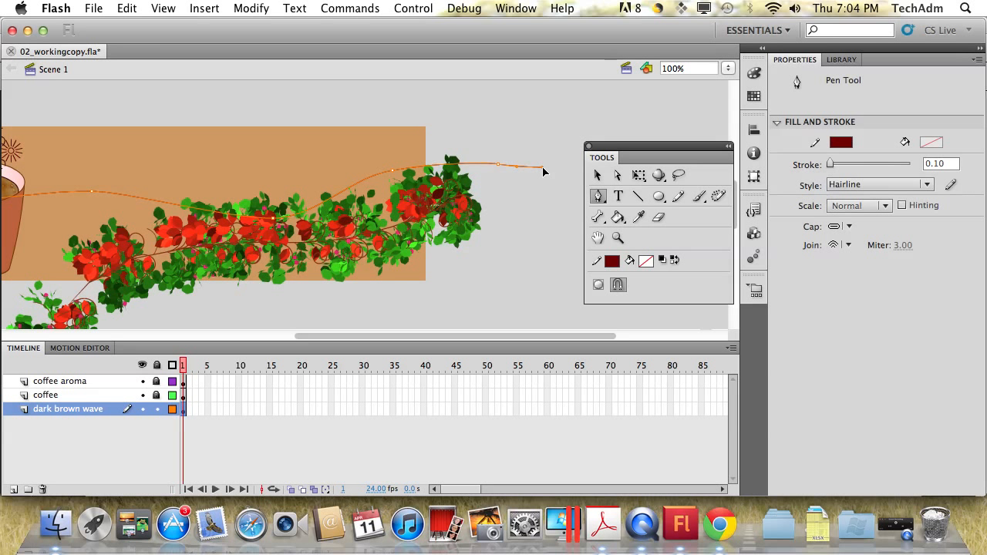
Draw the wave's lower curve back along the stage's bottom edge and close the outline at its starting point.
click(547, 258)
drag(444, 270, 407, 264)
drag(239, 276, 205, 307)
drag(301, 337, 258, 342)
drag(171, 272, 125, 260)
drag(244, 335, 185, 336)
drag(162, 272, 106, 285)
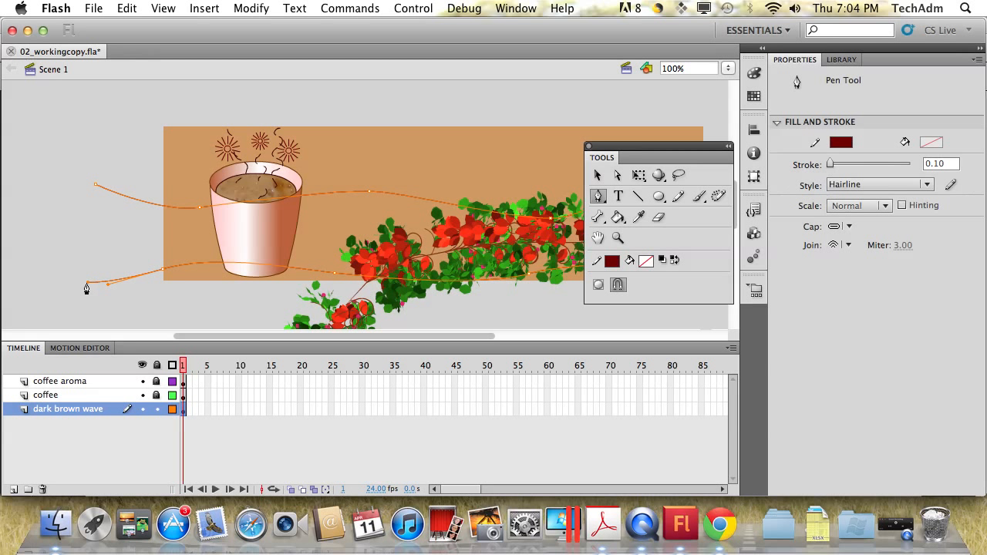
click(95, 188)
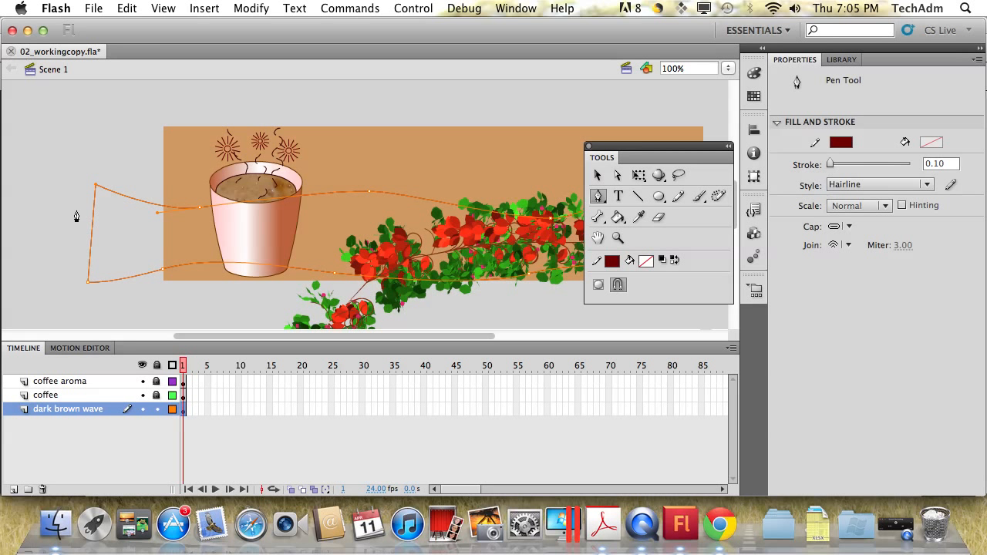
Fill the closed wave outline with the same dark brown as its stroke using the Paint Bucket.
scroll(75, 214, down, 3)
scroll(77, 216, down, 5)
scroll(77, 215, up, 5)
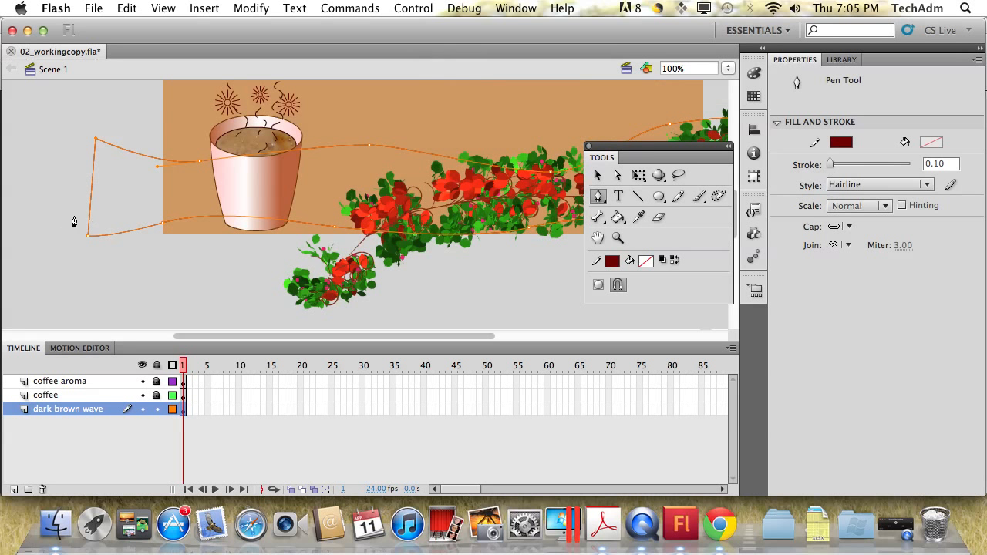
click(618, 216)
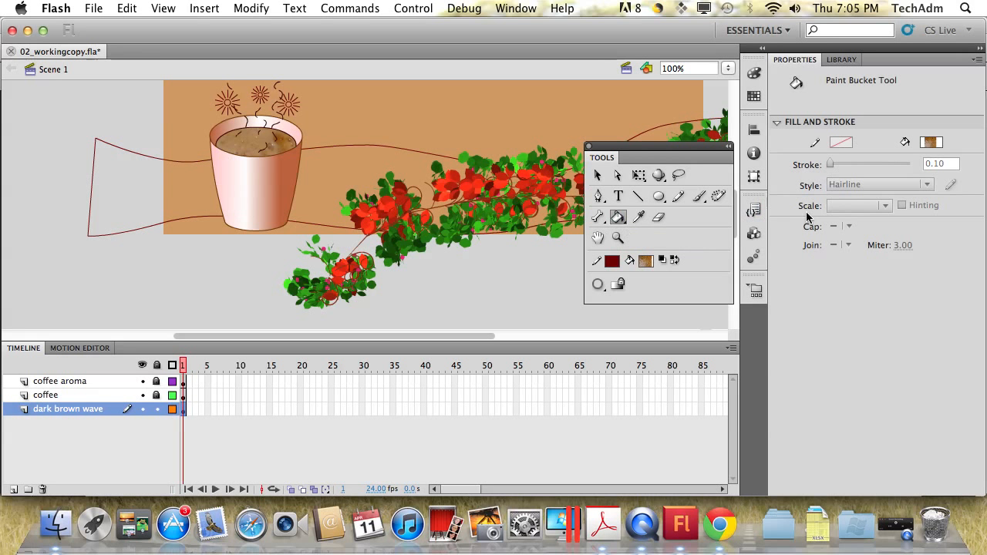
click(931, 143)
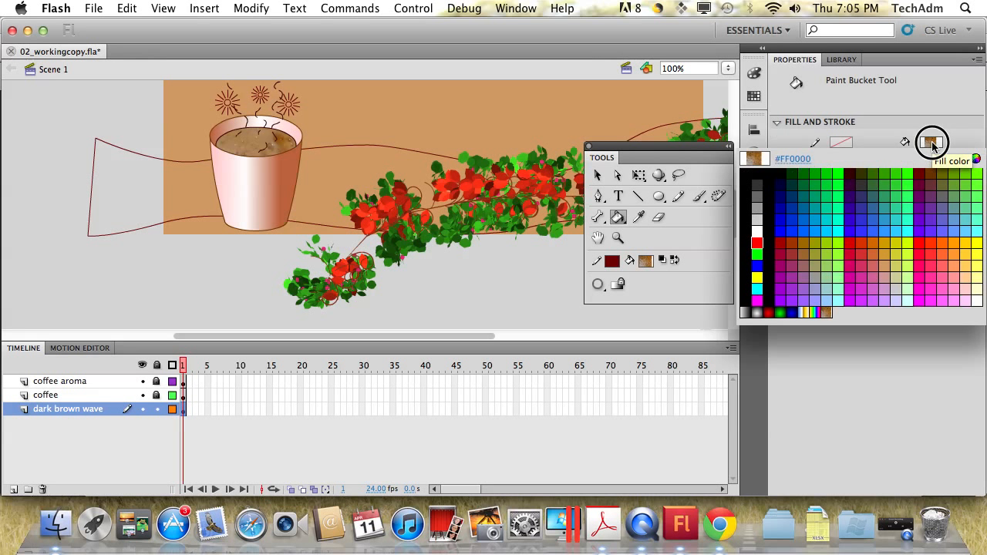
click(922, 170)
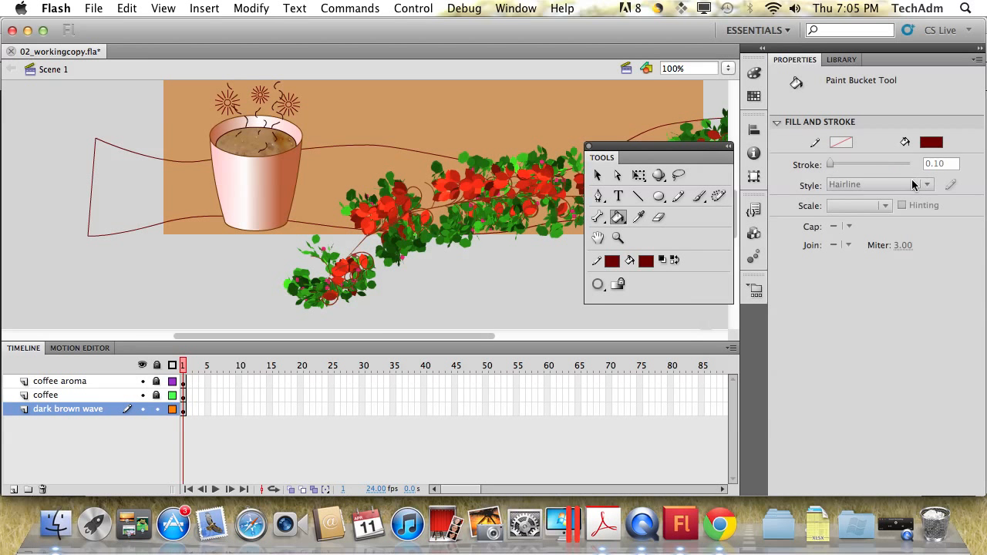
click(330, 171)
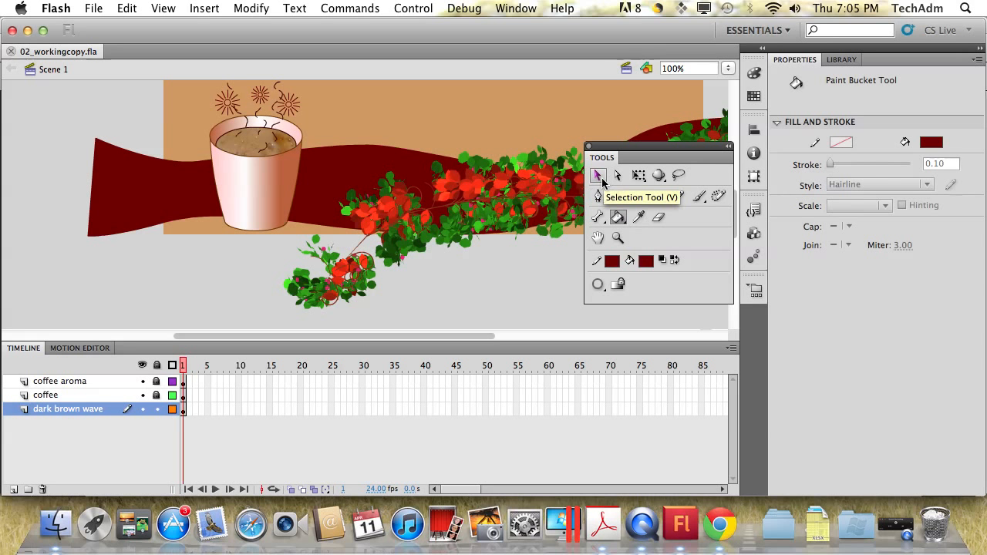
Bend the wave's upper edge slightly downward between the coffee cup and the flower garland.
click(597, 177)
scroll(384, 182, up, 5)
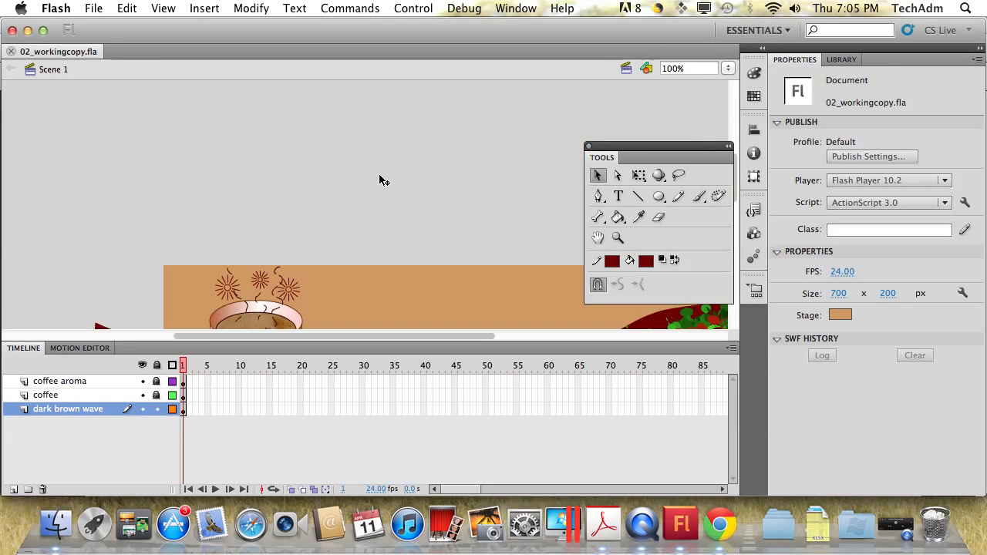
scroll(382, 179, down, 4)
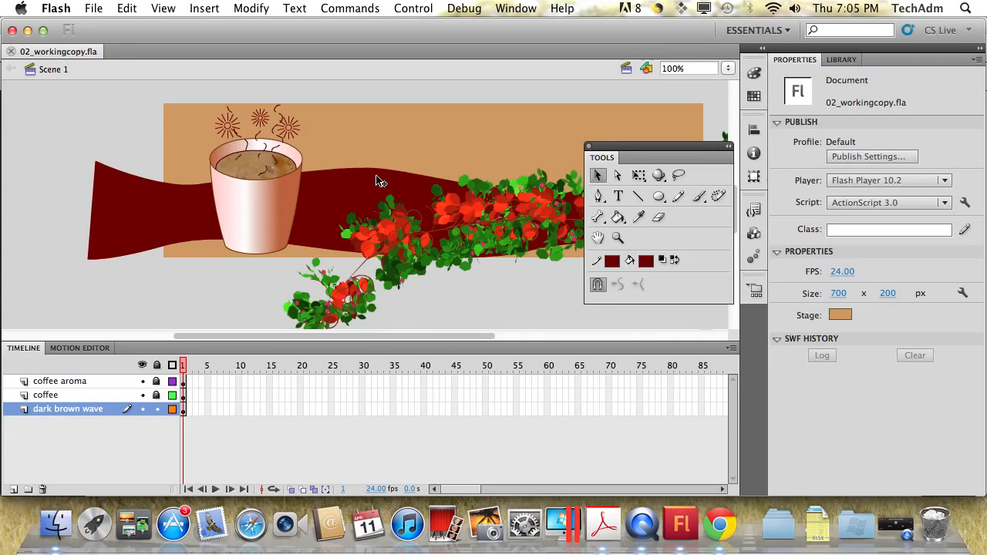
drag(373, 170, 371, 178)
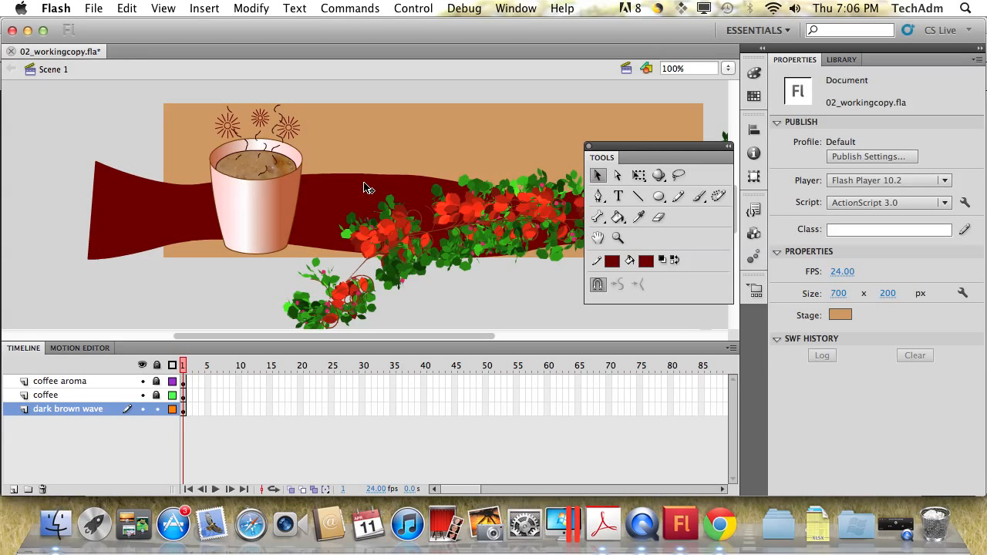
Show the wave's anchor points with the Subselection tool and shift points along its upper edge to smooth the curve.
click(617, 178)
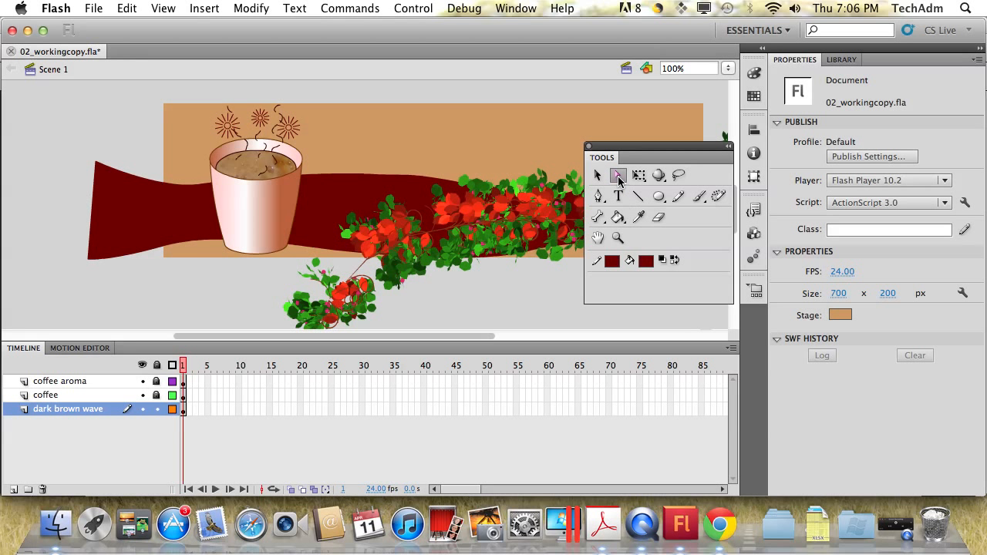
click(362, 182)
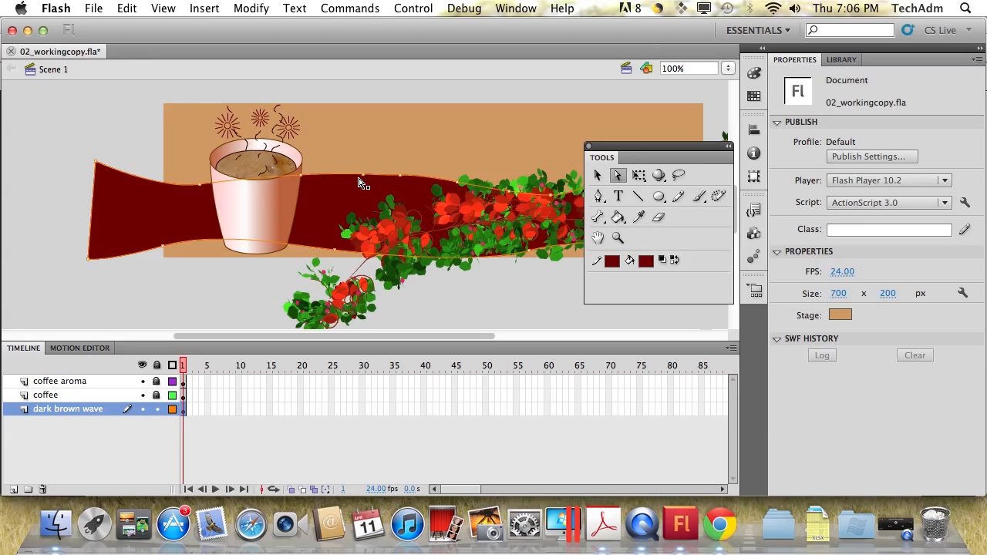
drag(363, 175, 358, 175)
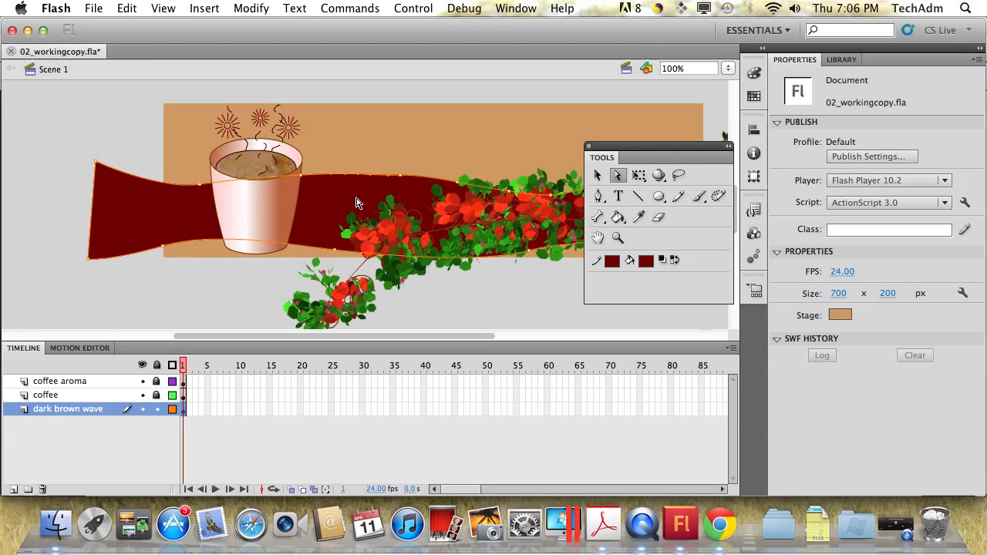
key(super+equal)
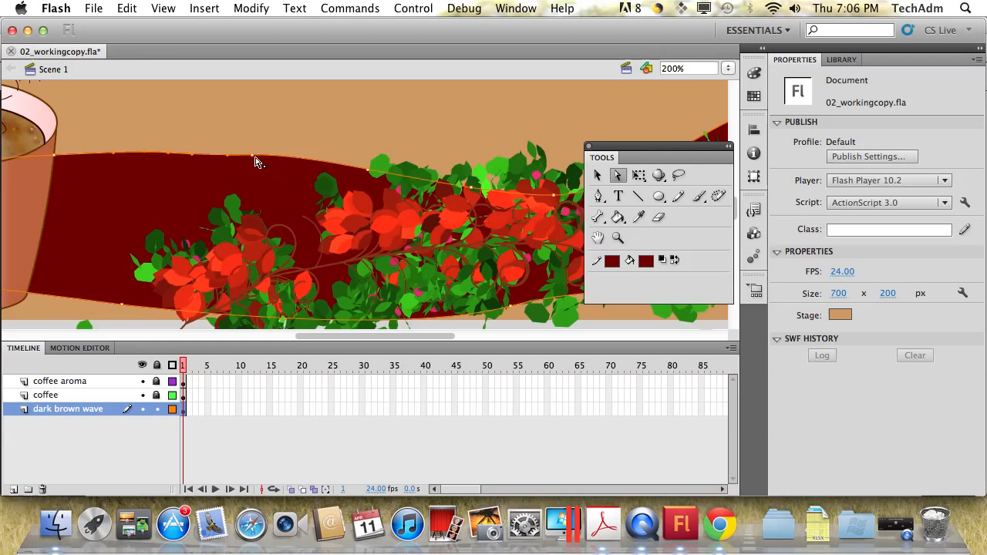
drag(253, 156, 290, 158)
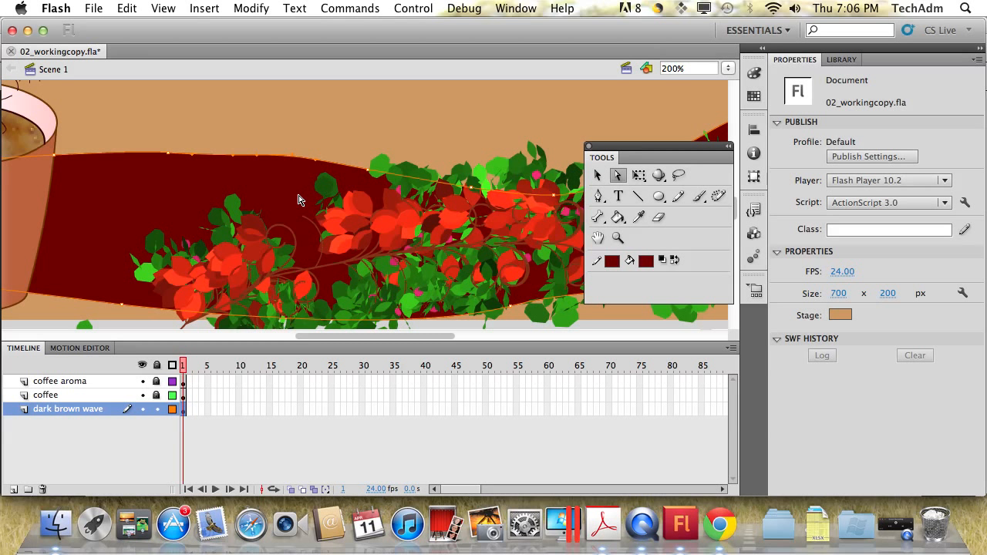
Remove surplus anchor points from the wave's upper edge, add one between the cup and the garland, and deselect the outline.
drag(598, 196, 644, 232)
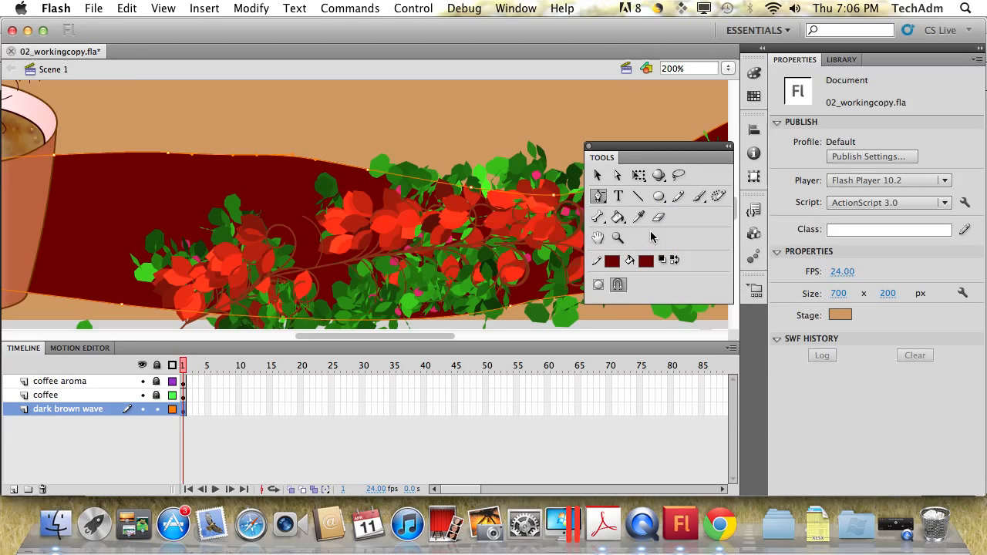
click(168, 157)
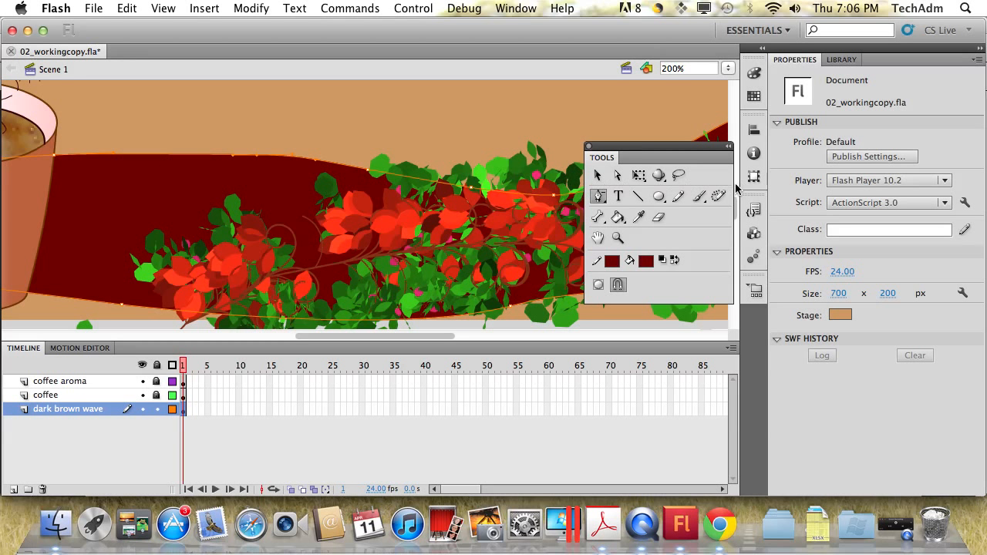
click(601, 199)
click(663, 197)
click(136, 159)
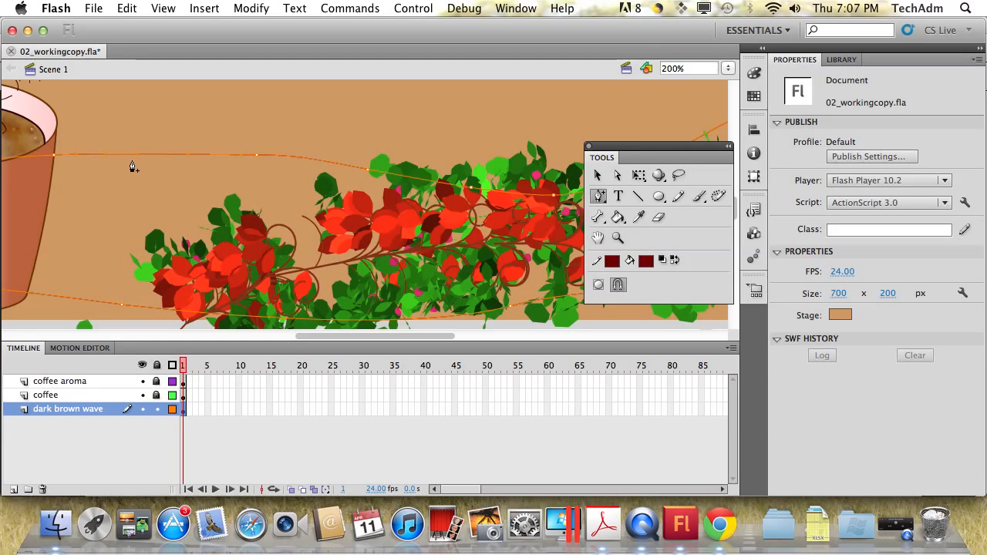
scroll(132, 169, down, 2)
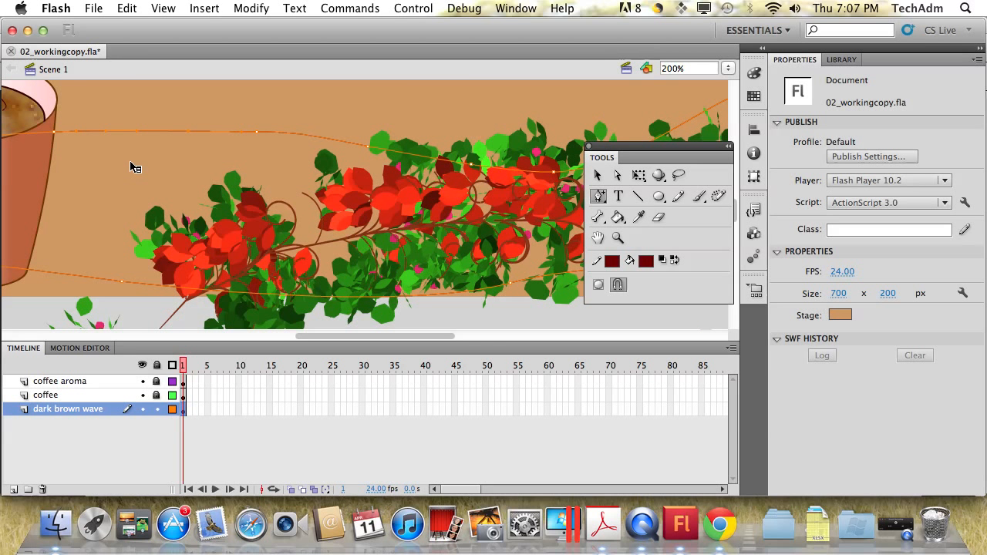
scroll(134, 168, down, 3)
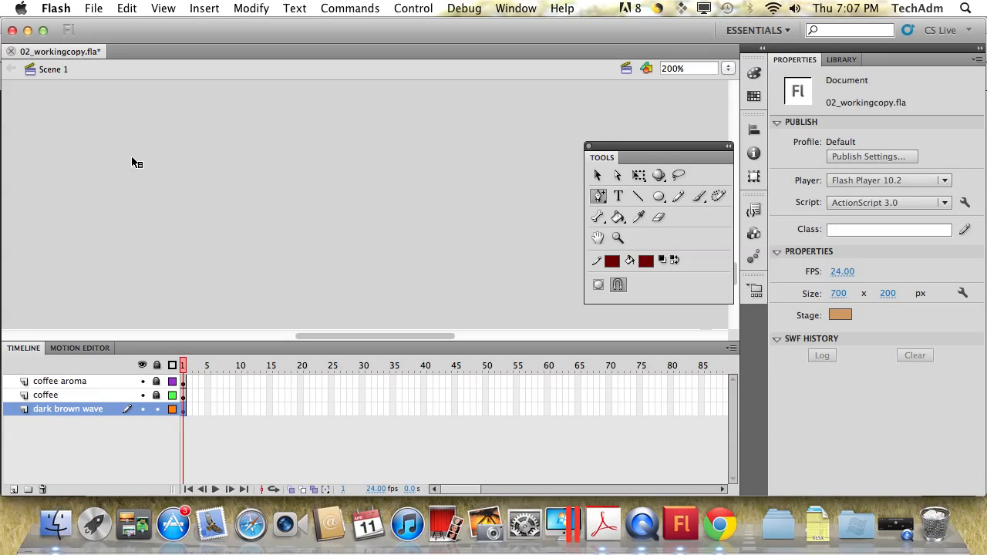
click(729, 69)
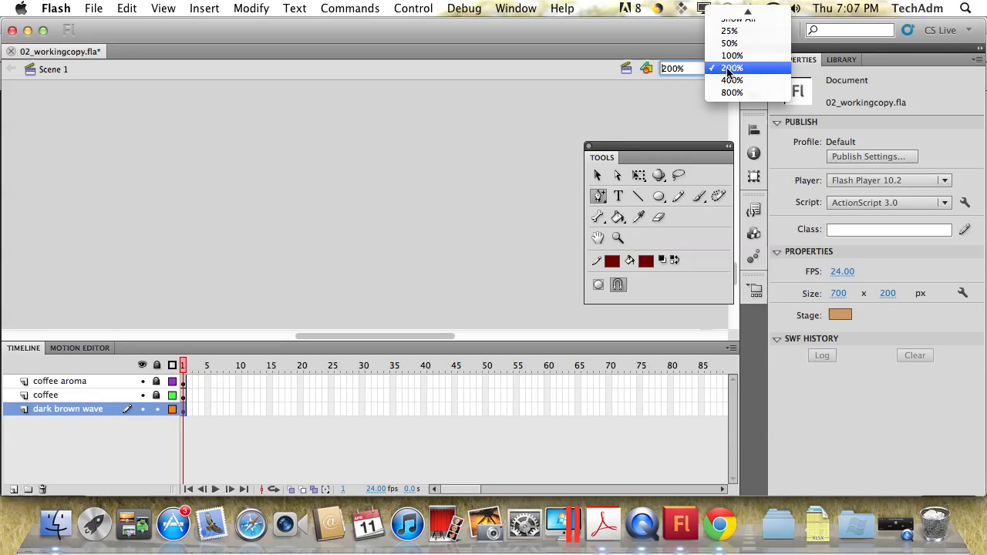
click(731, 26)
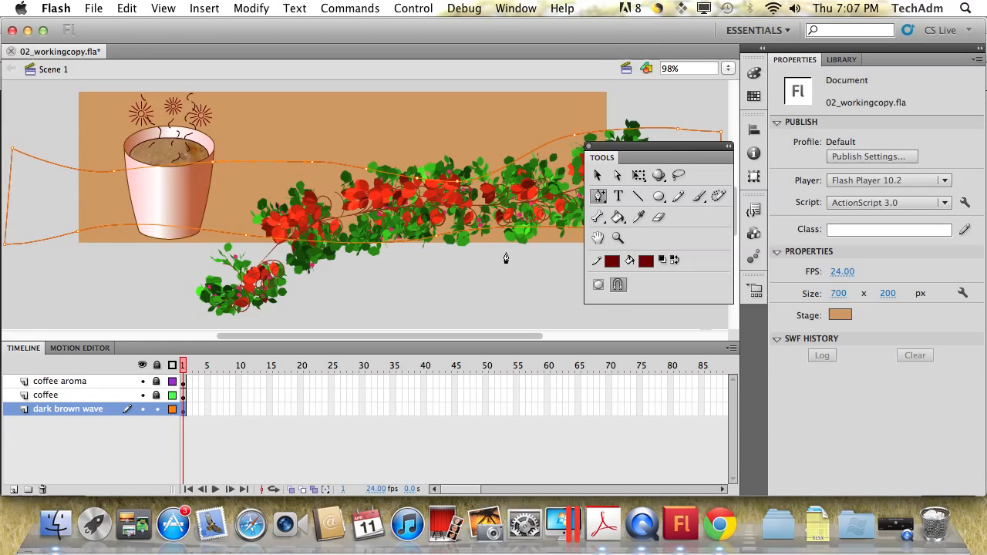
click(599, 177)
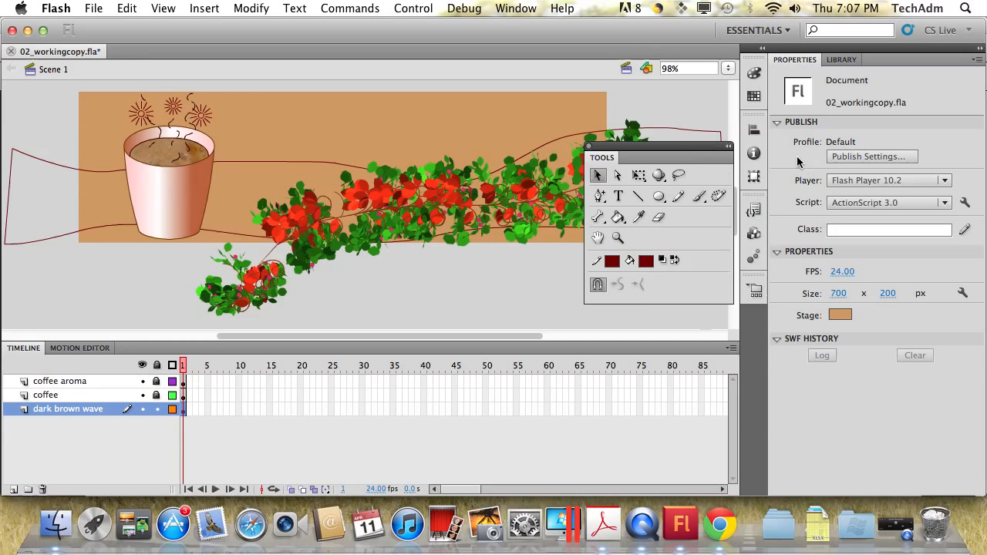
Fill the closed wave outline behind the coffee cup with dark brown using the Paint Bucket.
click(618, 217)
click(230, 187)
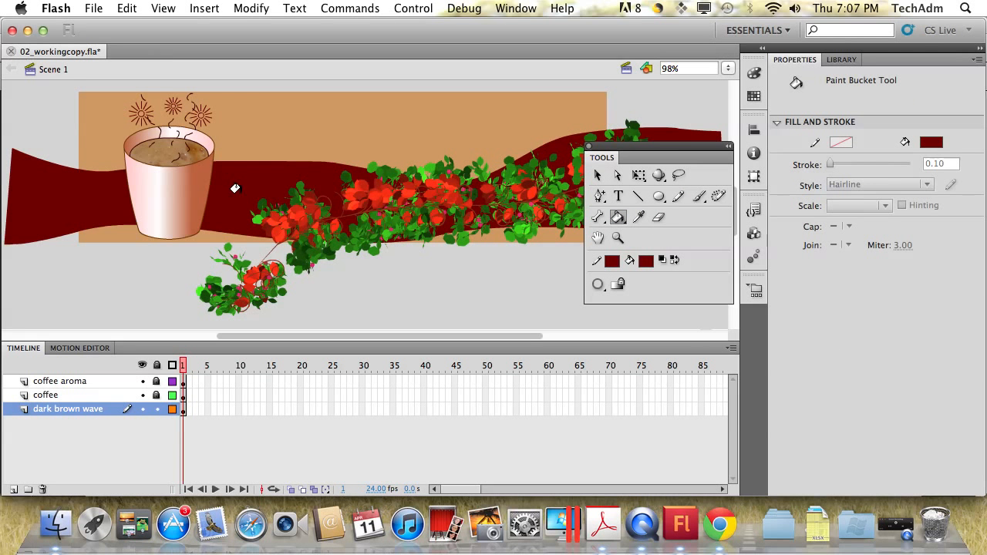
scroll(405, 242, left, 2)
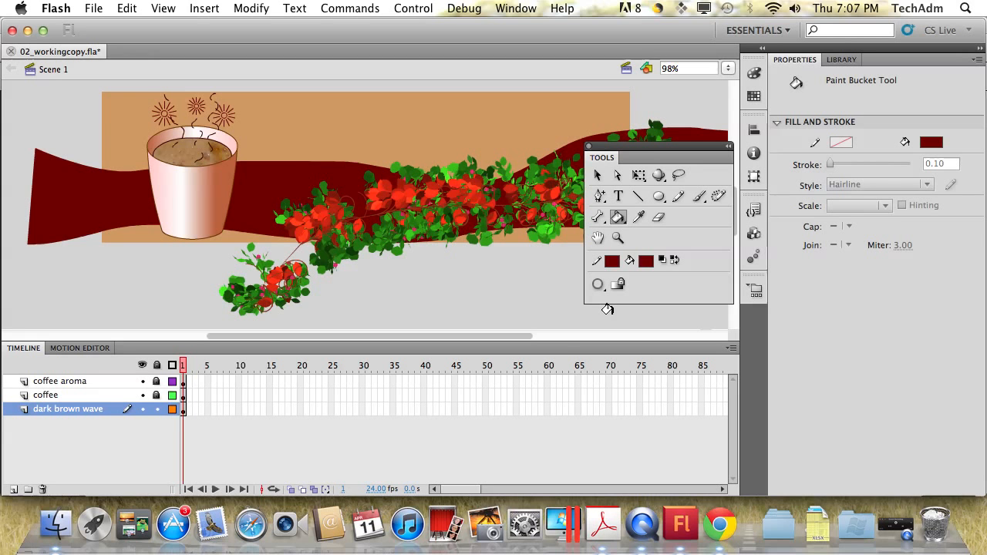
Select the wave's fill and its lower stroke separately to examine how they are split, and clear the selection.
click(597, 176)
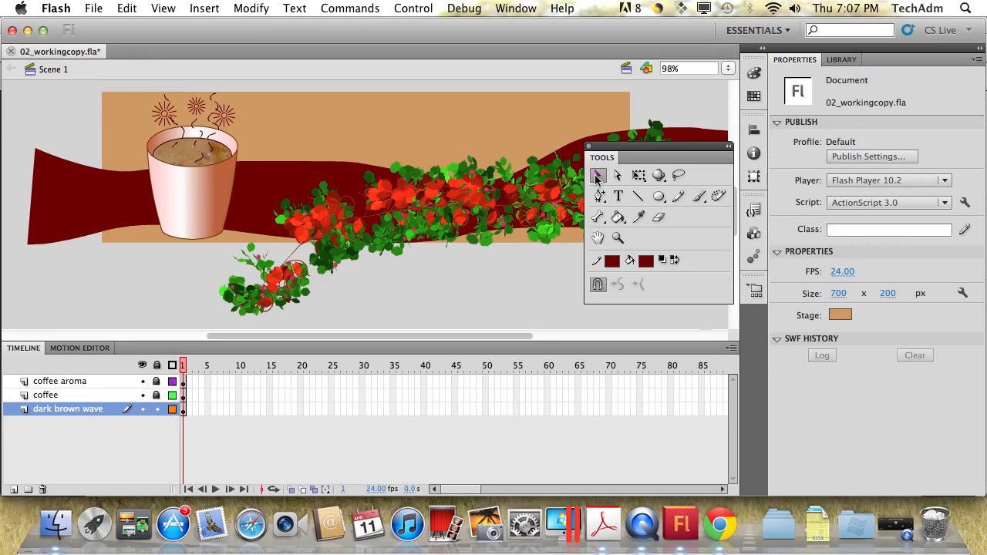
click(263, 199)
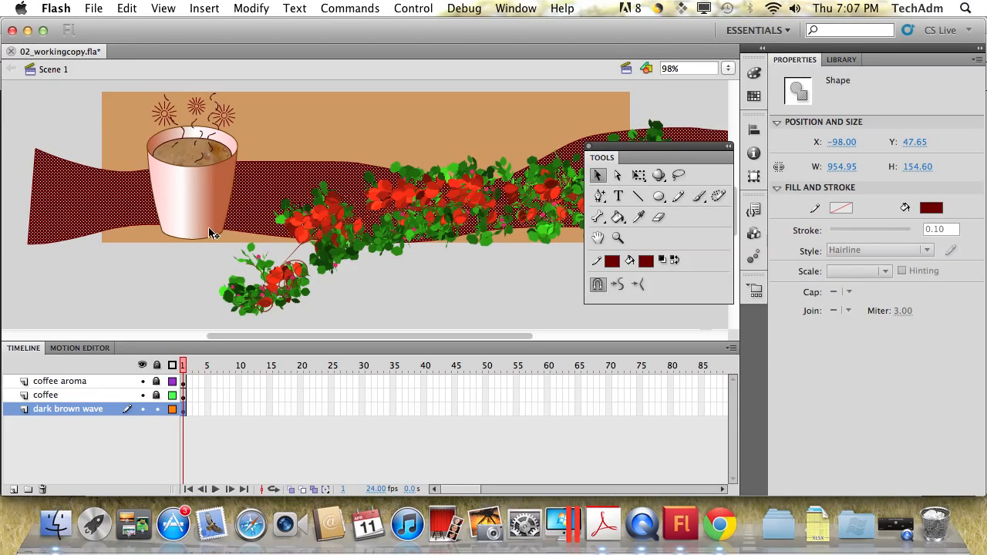
click(92, 273)
click(83, 239)
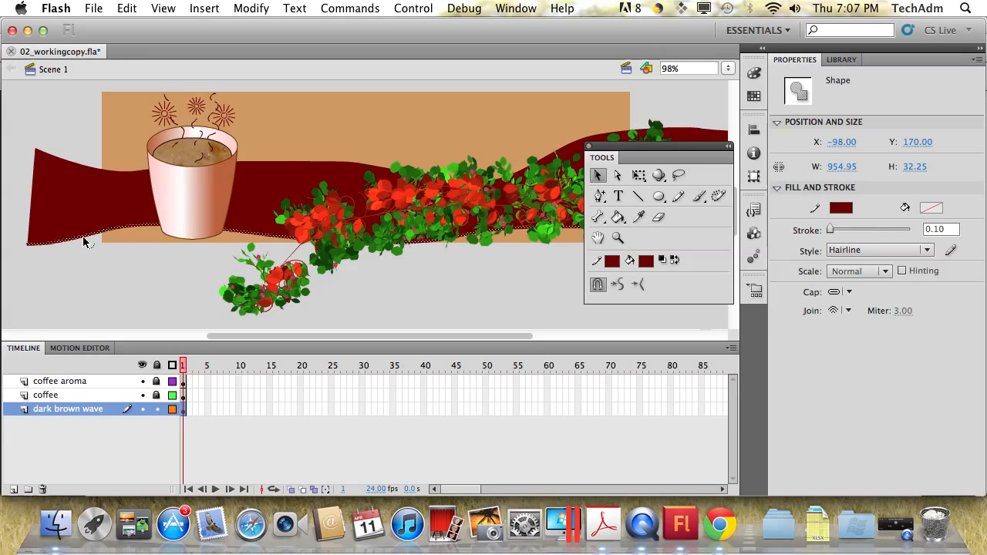
click(88, 269)
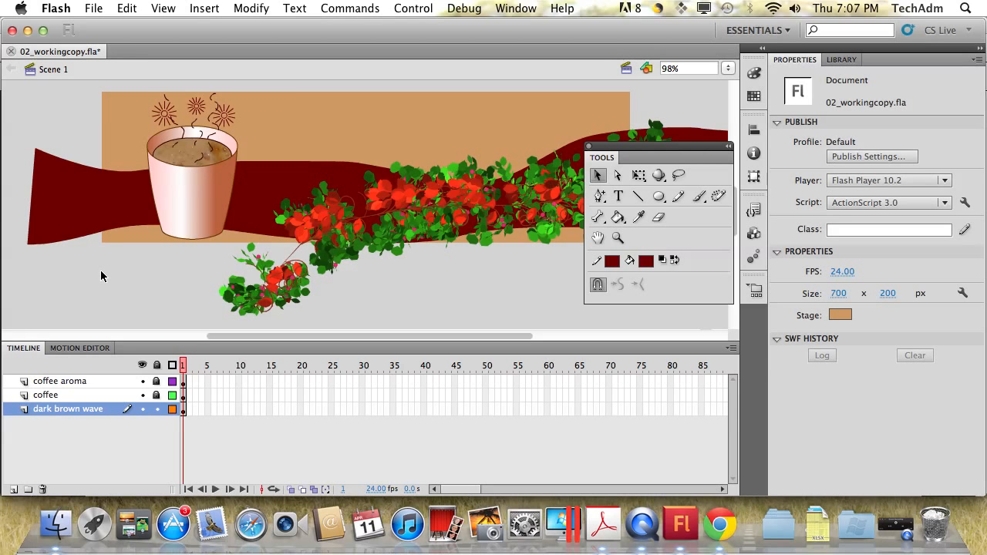
Copy the dark brown wave's fill without its outline.
click(97, 216)
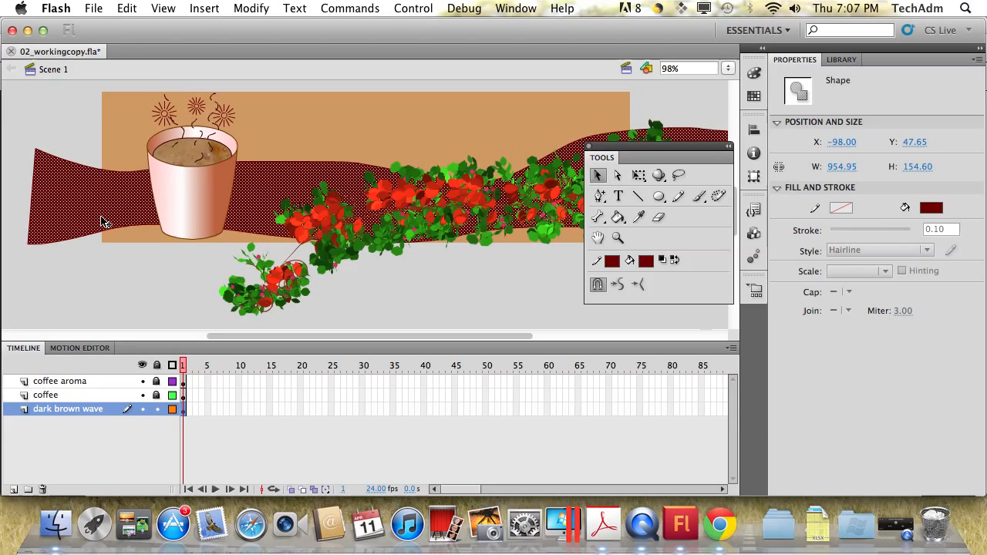
click(127, 7)
click(136, 82)
Insert a layer above the dark brown wave layer and name it "light brown wave".
click(193, 8)
mouse_move(307, 104)
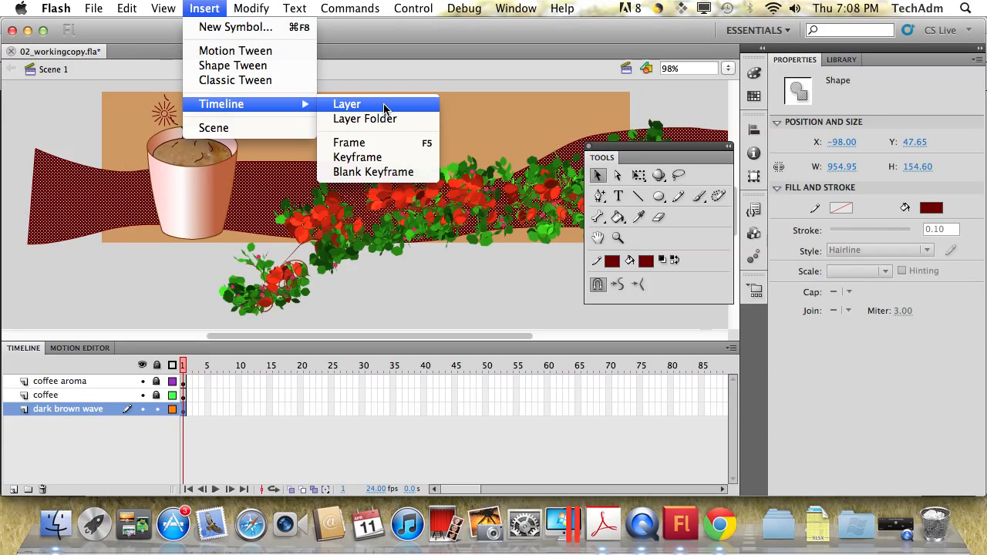
click(384, 106)
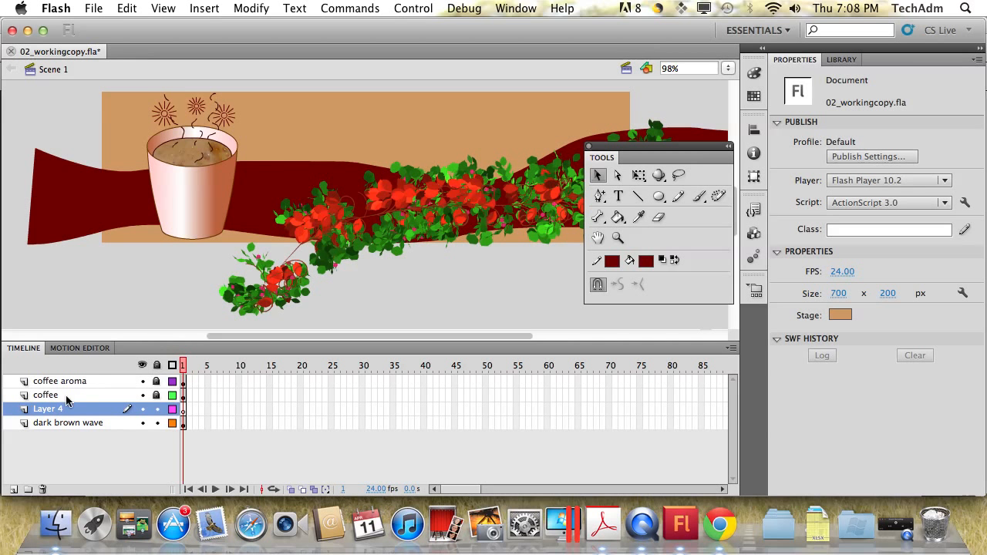
double_click(47, 412)
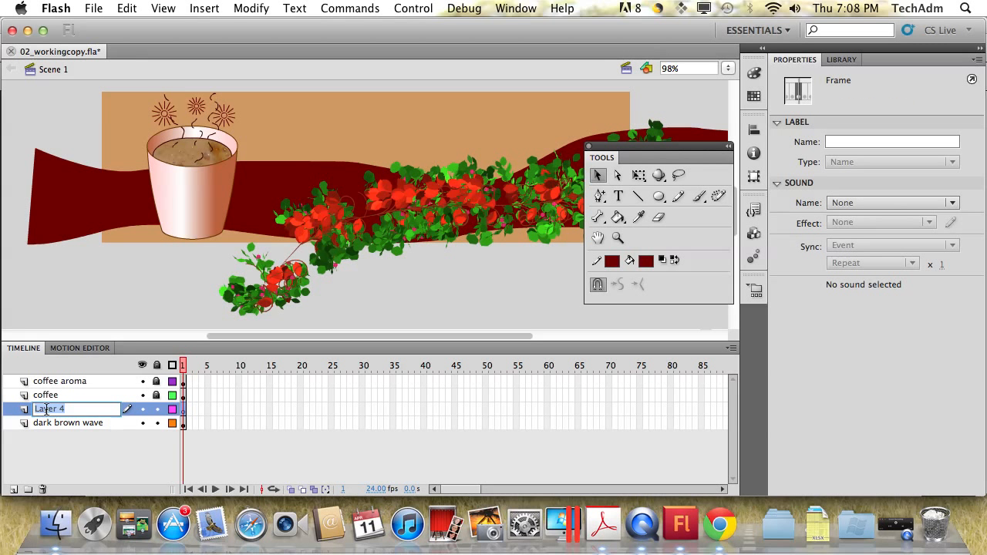
text(light brown wave)
key(Return)
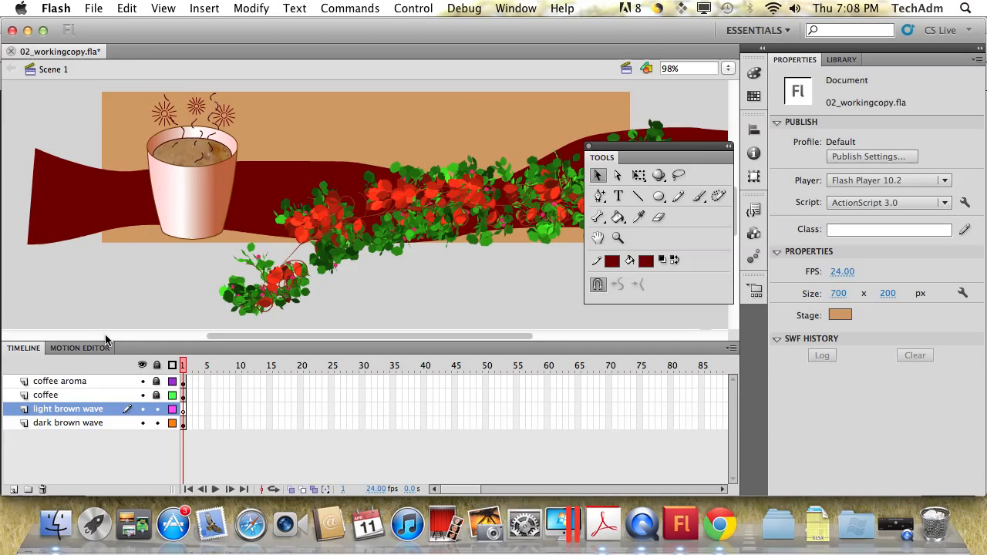
With the dark brown wave layer locked, paste the copied fill in place and move it up and right to about X -57, Y 13.
click(157, 423)
click(127, 8)
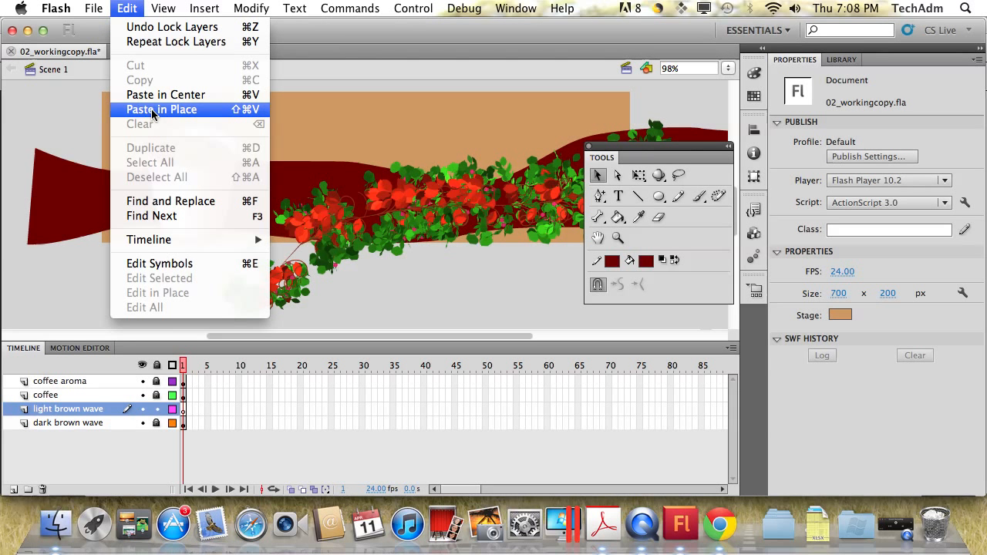
click(127, 112)
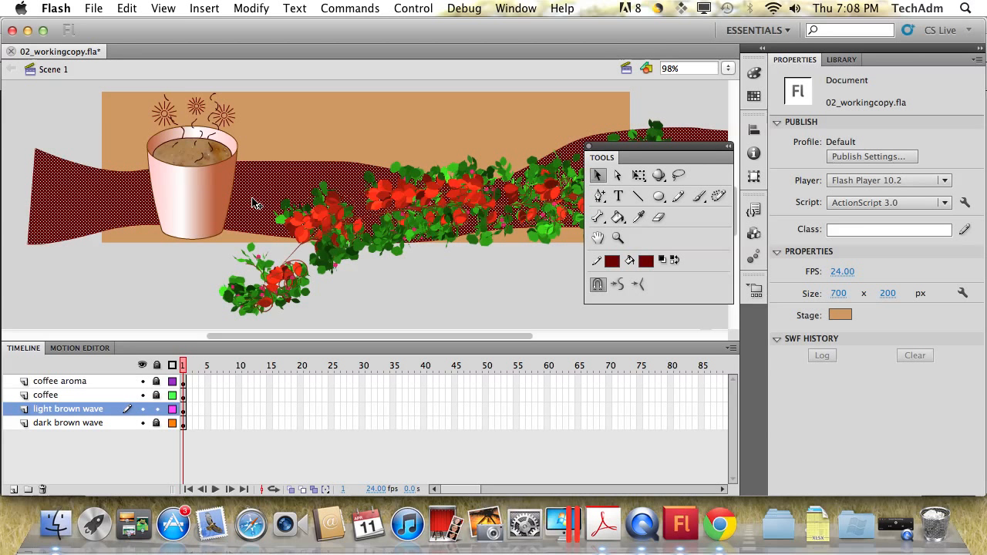
drag(256, 202, 285, 172)
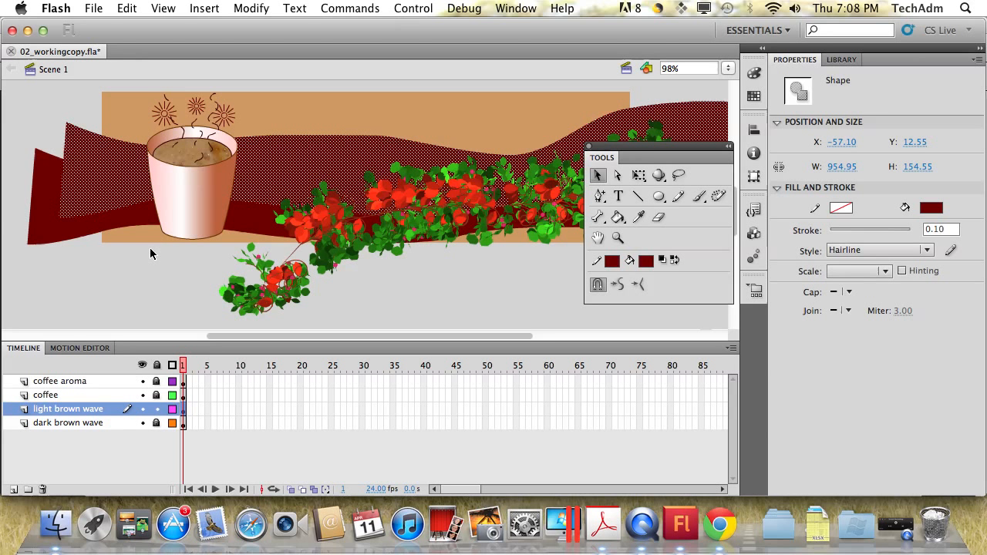
Set the pasted wave's fill color to hex CC6666.
click(754, 72)
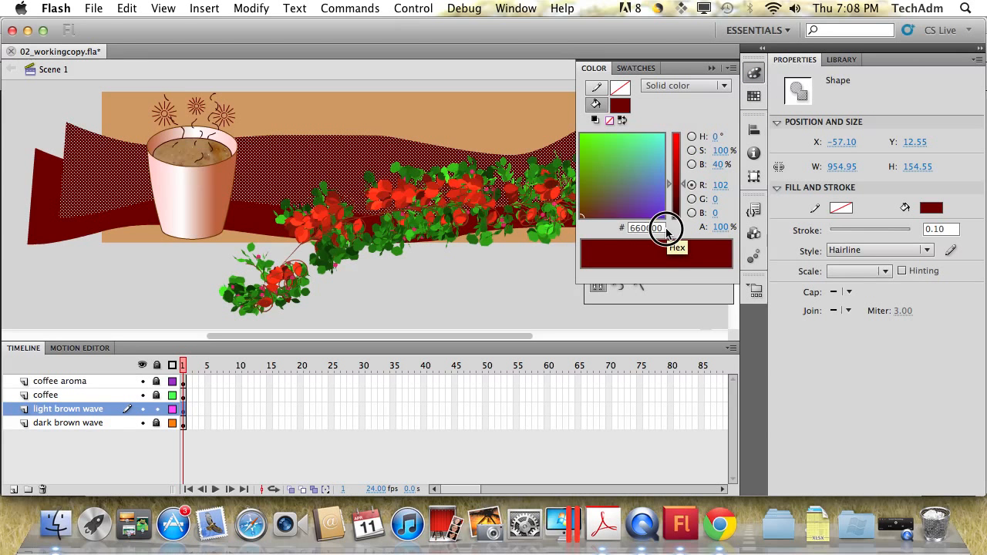
drag(661, 226, 590, 226)
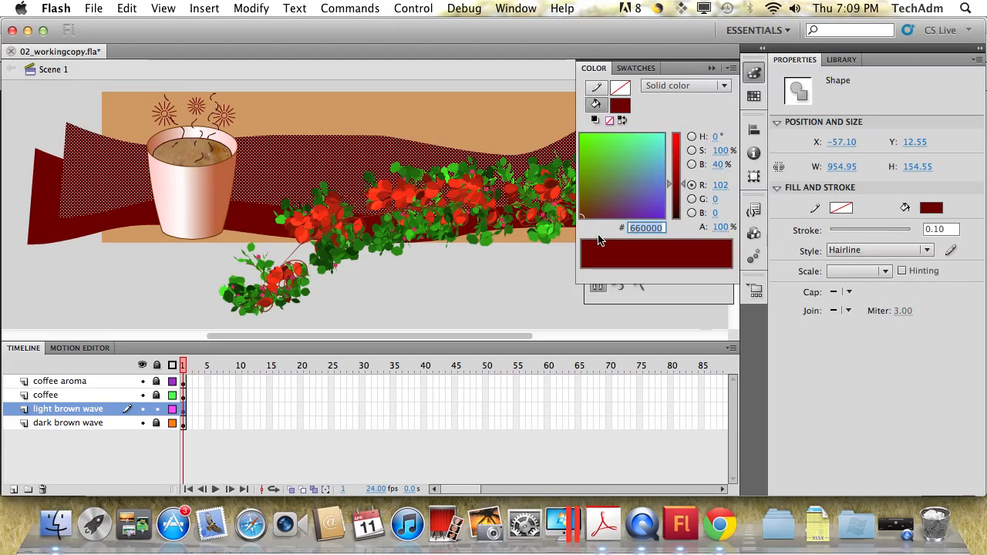
text(cc)
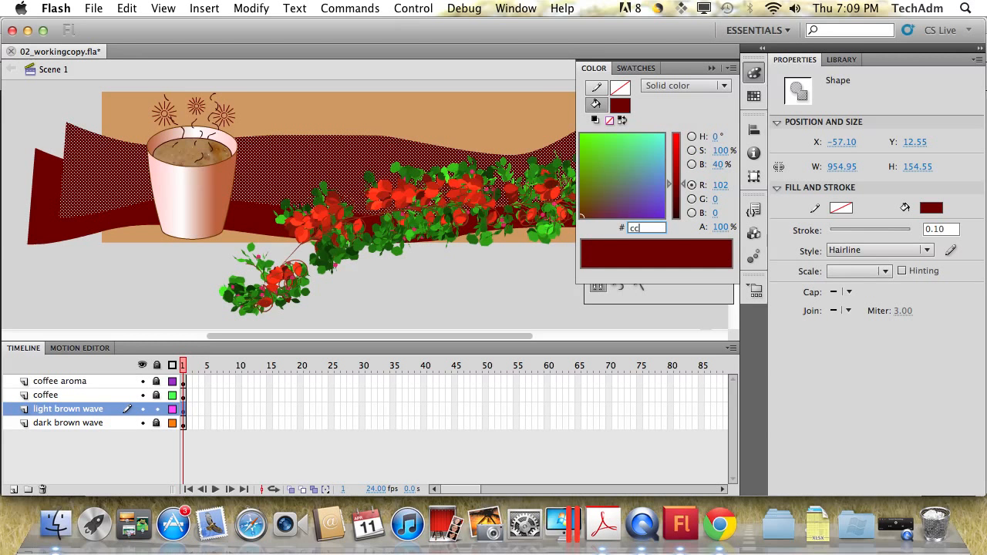
text(6666)
key(Return)
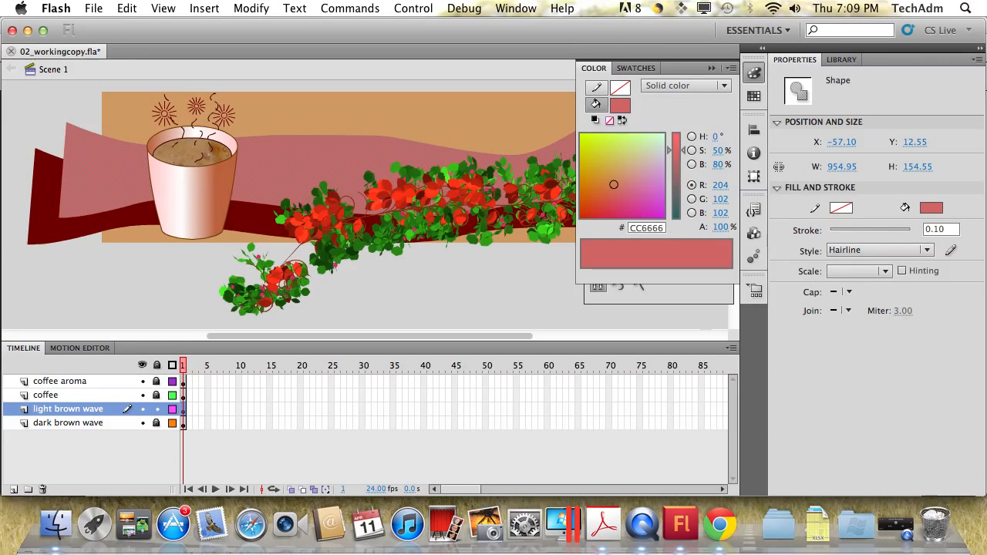
Set the pasted wave's fill alpha to 50% and deselect the shape.
click(724, 229)
mouse_move(724, 228)
mouse_down()
mouse_move(690, 227)
mouse_move(716, 225)
mouse_move(705, 232)
mouse_up()
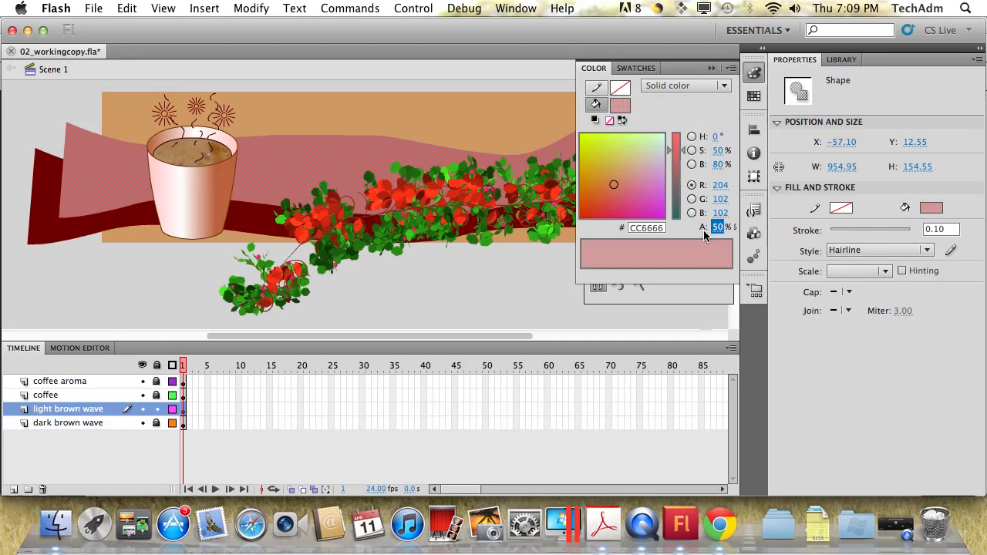
click(467, 300)
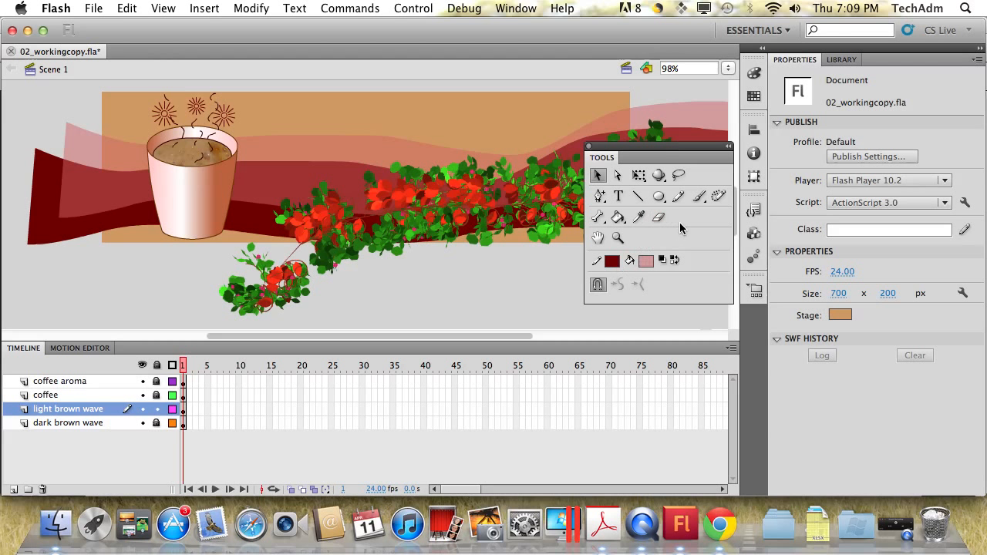
Unlock the dark brown wave layer and sample that wave's fill color with the Eyedropper.
click(638, 218)
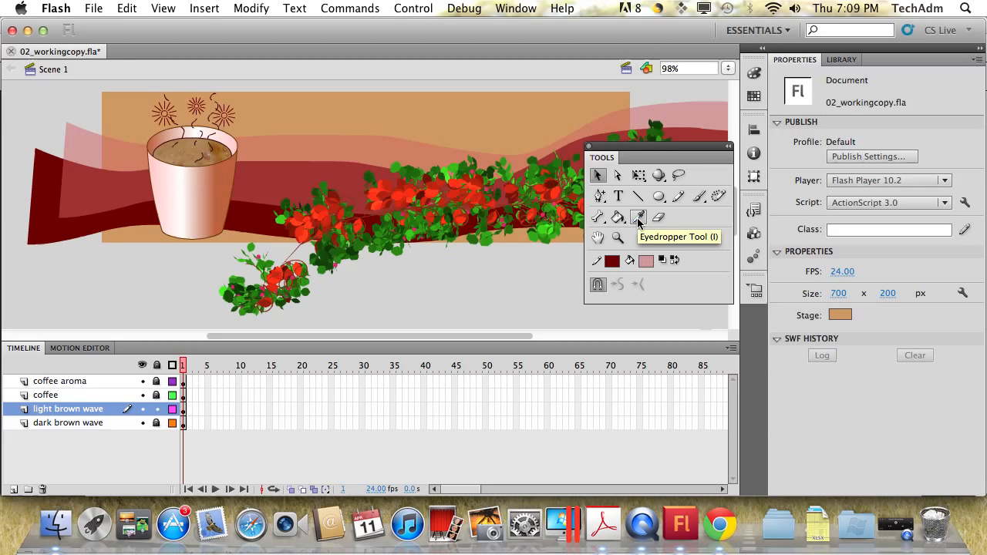
click(638, 221)
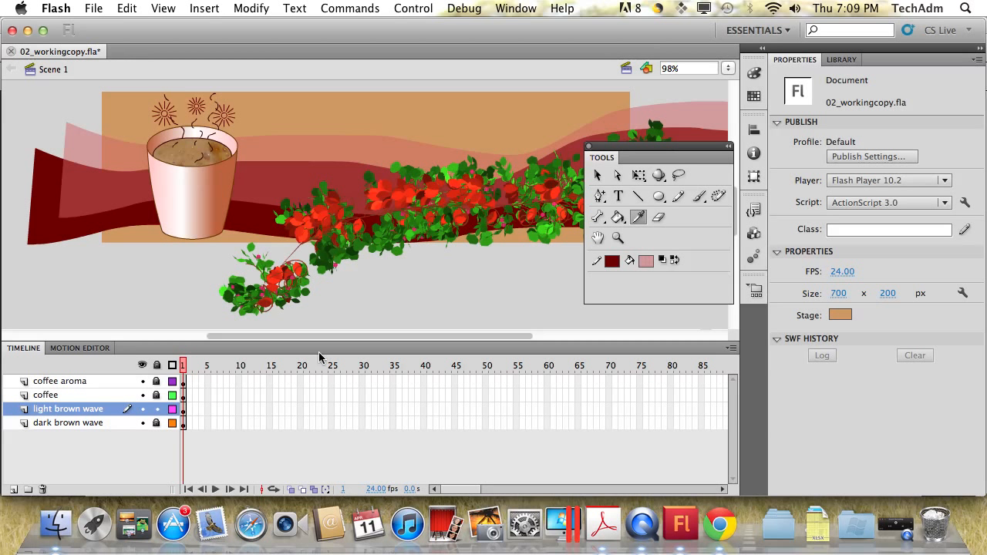
click(156, 423)
click(71, 225)
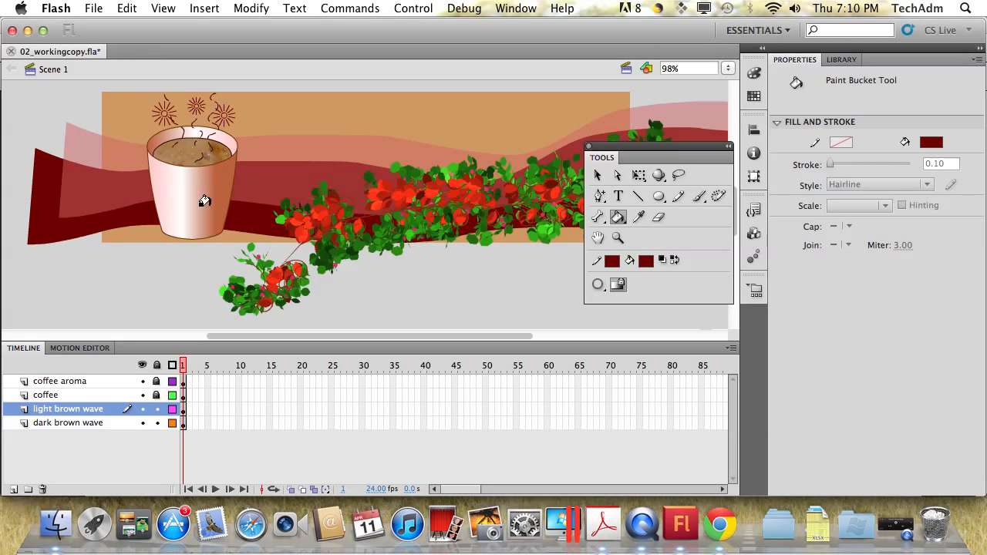
Try filling the light brown wave with the sampled dark brown and undo the fill.
click(300, 158)
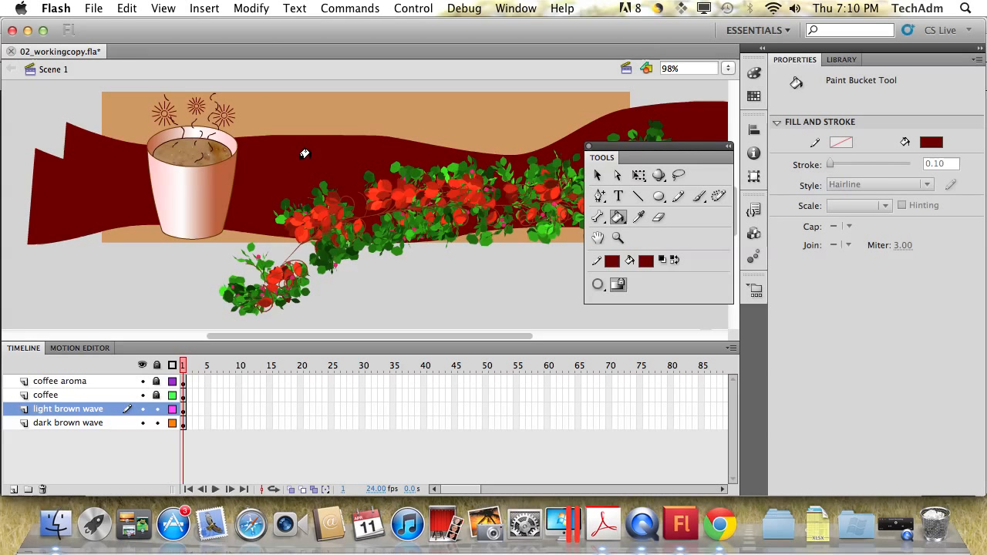
click(127, 8)
click(136, 27)
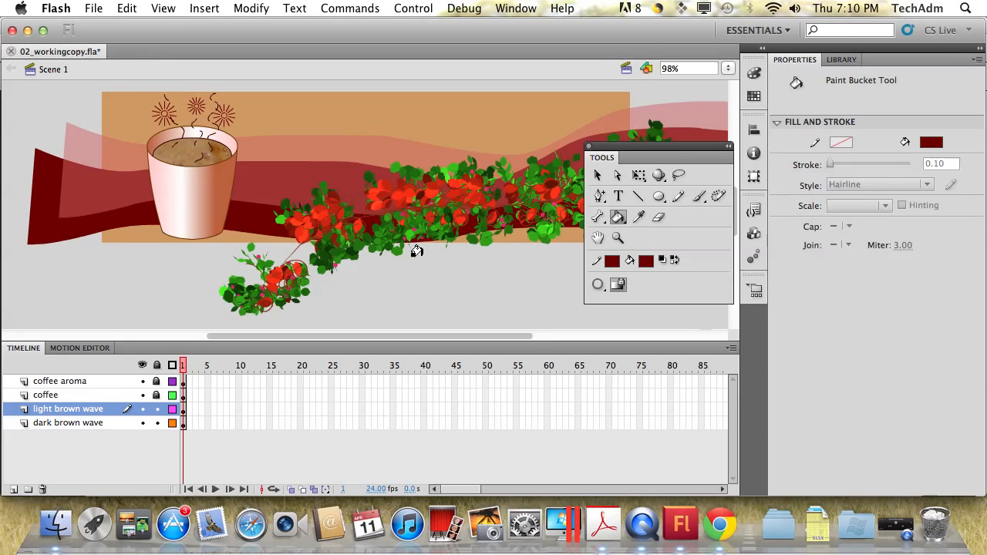
Insert a layer above the coffee aroma layer and name it "text".
click(58, 385)
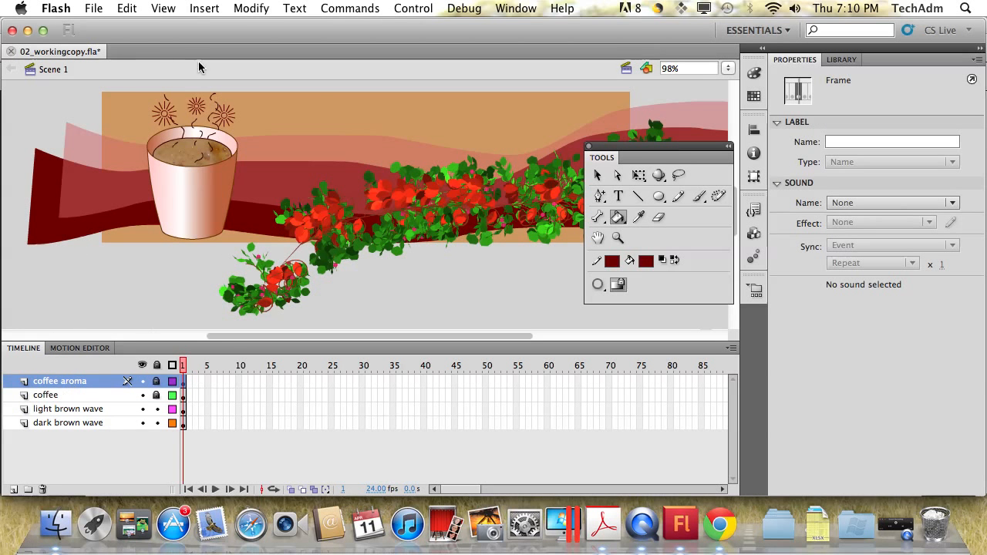
click(205, 8)
mouse_move(301, 103)
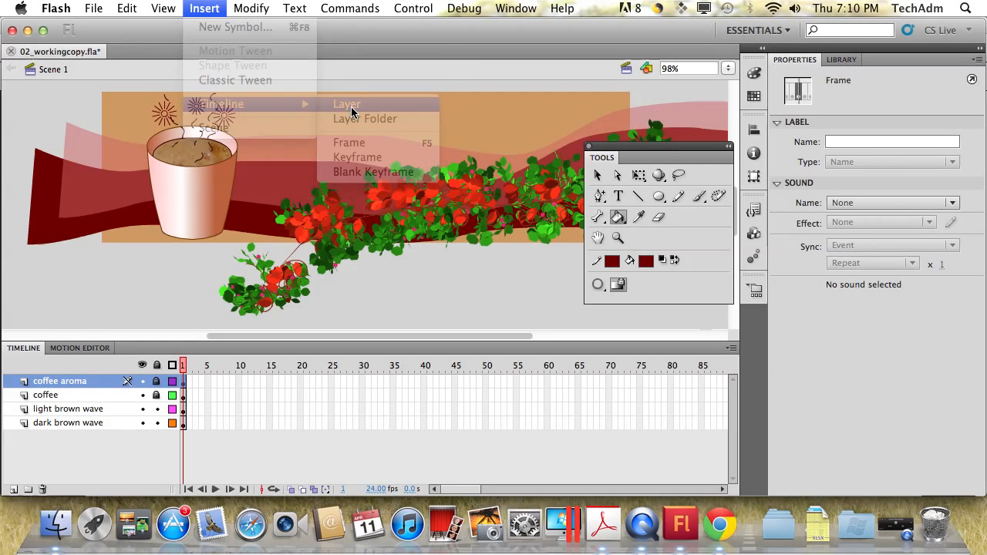
click(352, 111)
double_click(63, 383)
text(text)
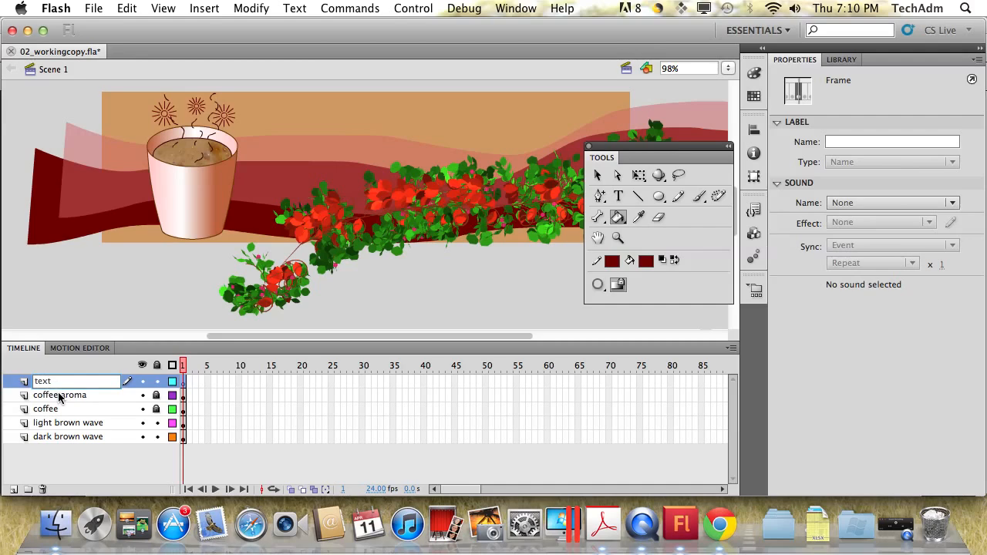
key(Return)
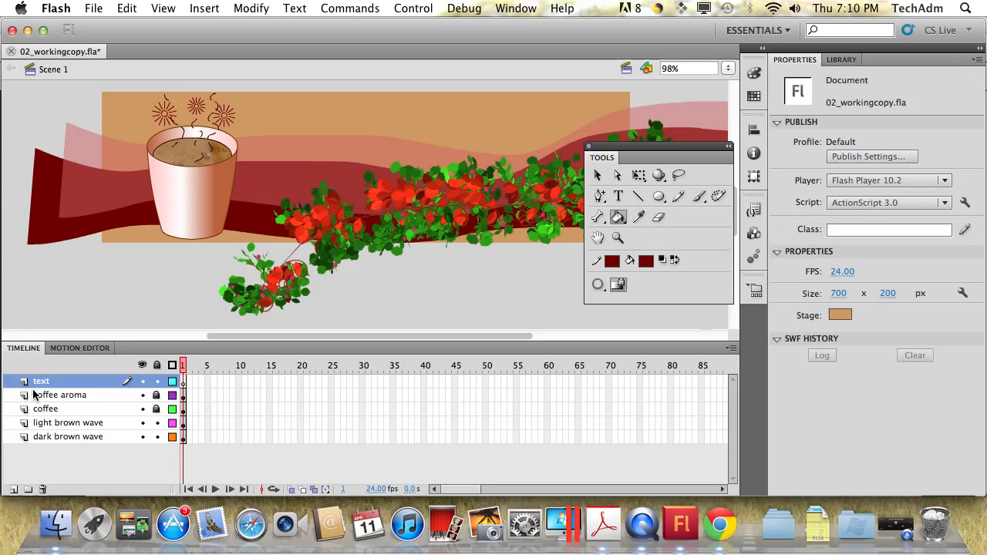
Activate the Text tool and set it to Classic Text with the Static Text type.
click(618, 197)
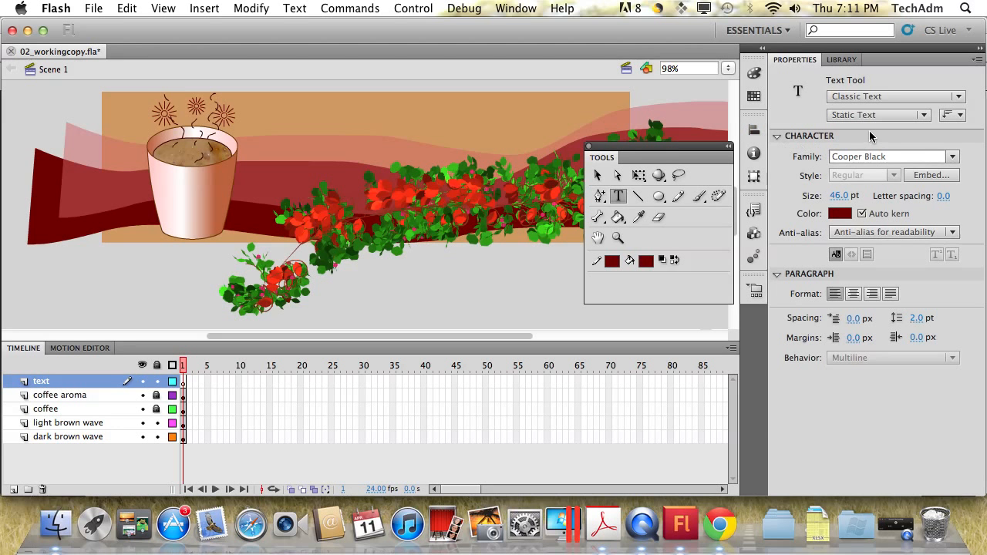
click(910, 97)
click(907, 108)
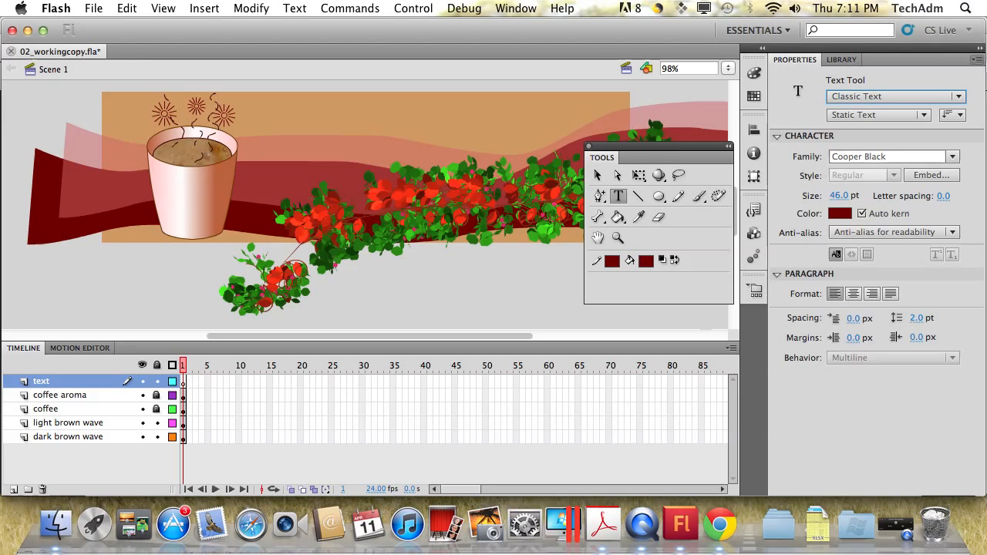
click(875, 117)
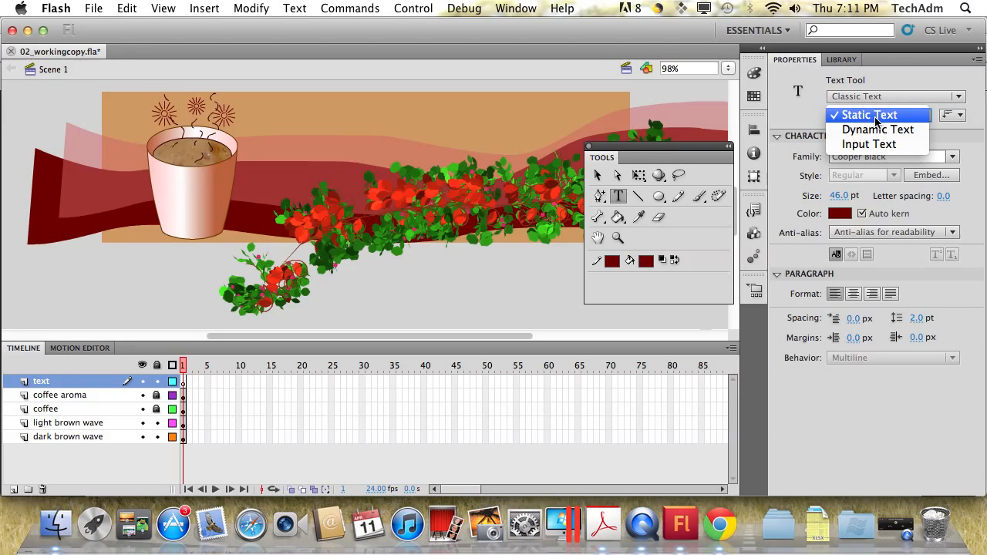
click(874, 116)
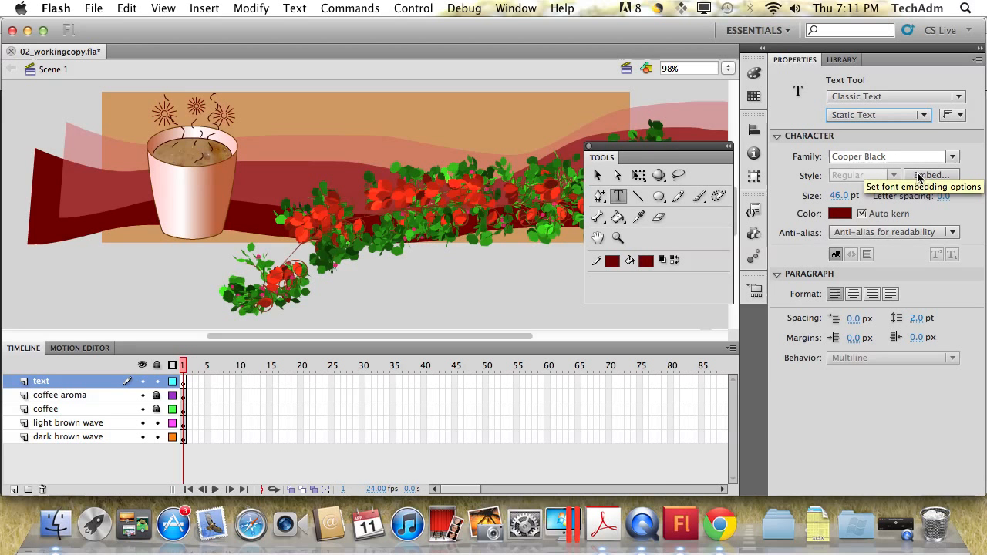
Set the text font to Gill Sans Ultra Bold and the text color to blue.
click(952, 158)
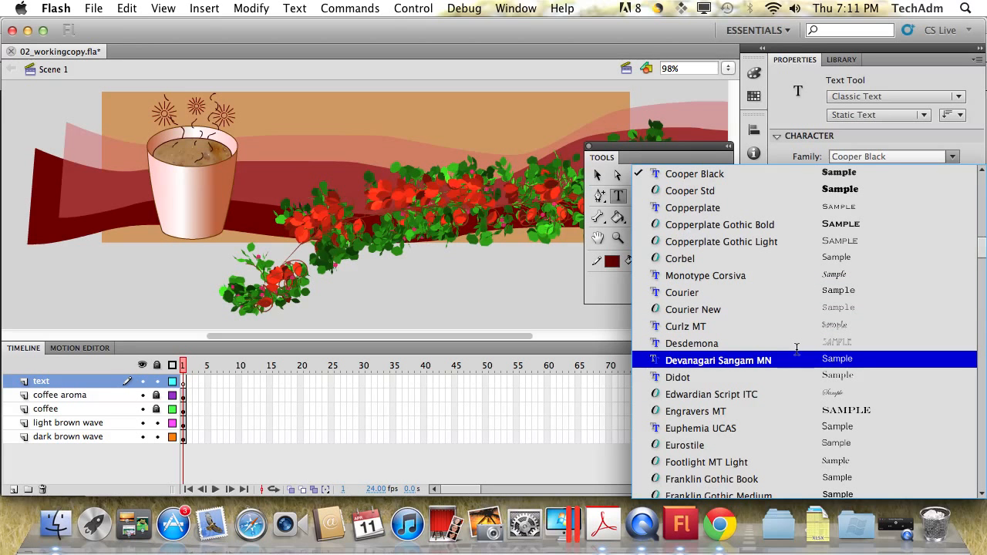
scroll(796, 332, down, 9)
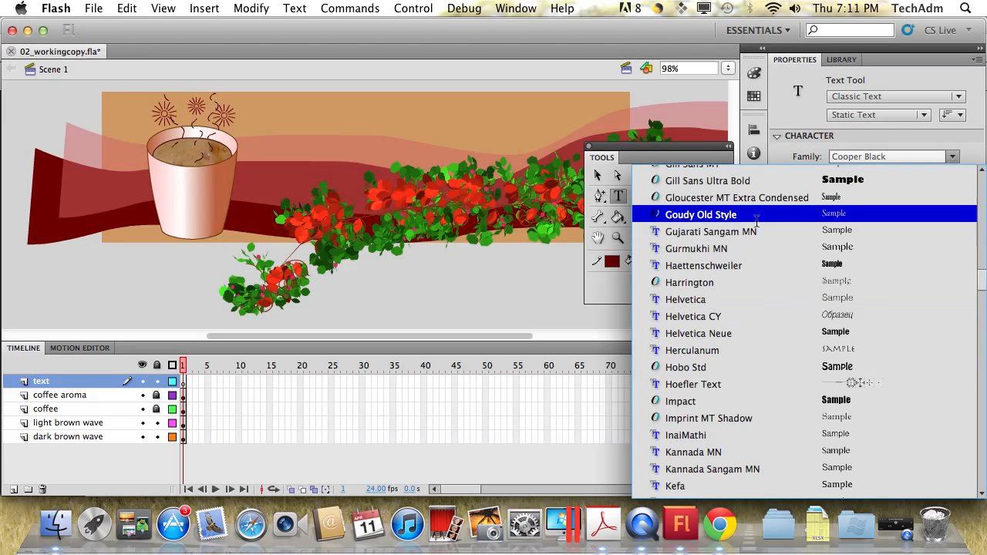
click(760, 185)
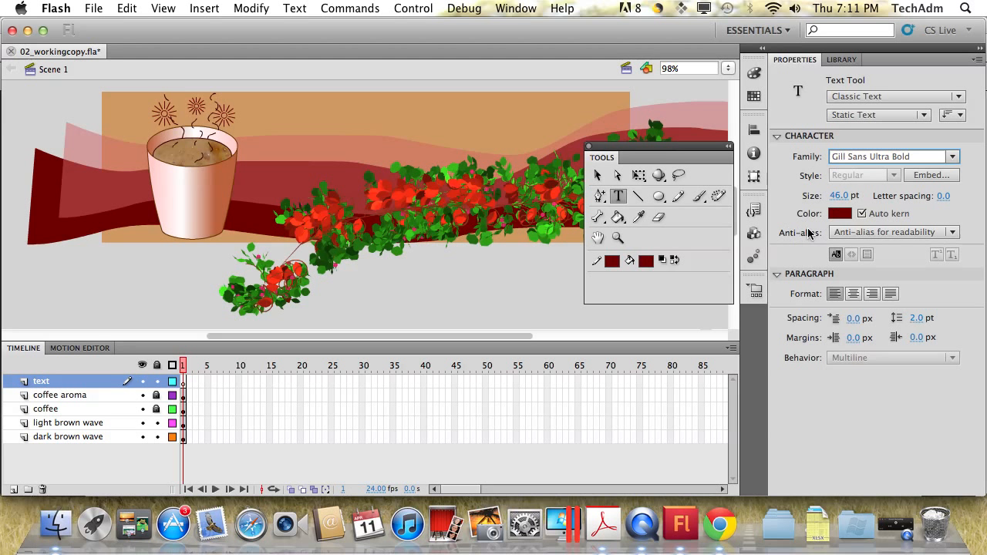
click(841, 214)
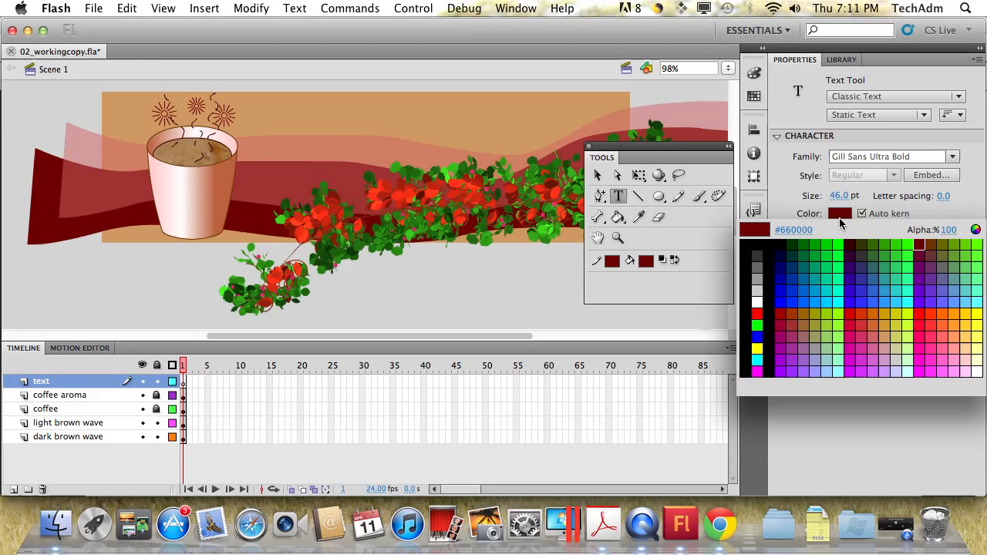
click(799, 289)
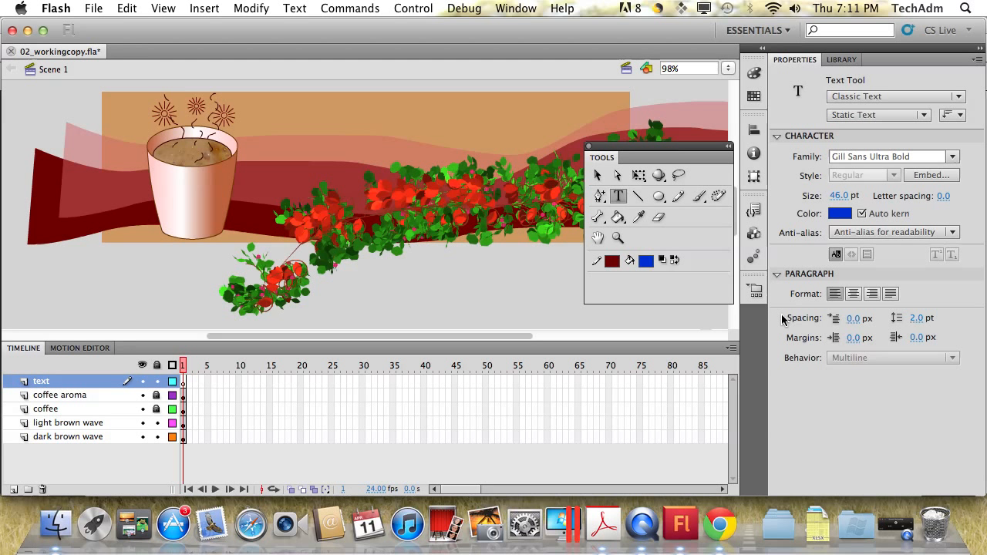
Add a two-line text block above the waves reading "Garden Court Cafe" and "Taste The Difference".
click(278, 112)
scroll(332, 155, up, 3)
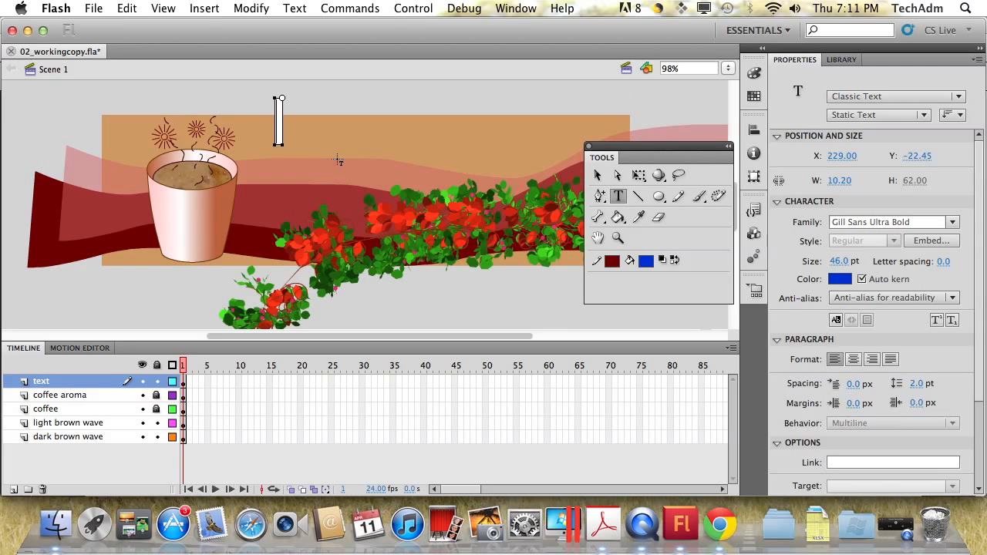
text(Garde)
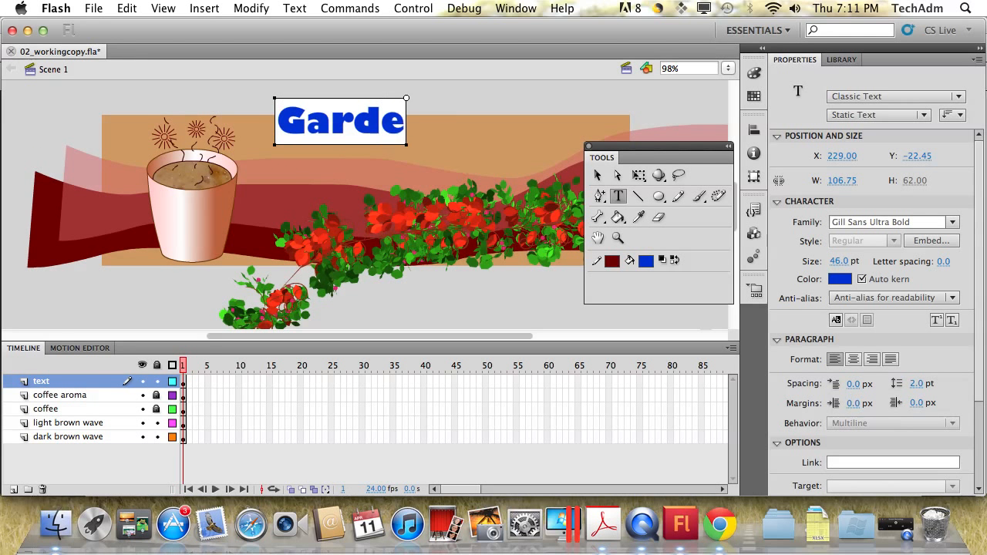
text(n Court Cafe)
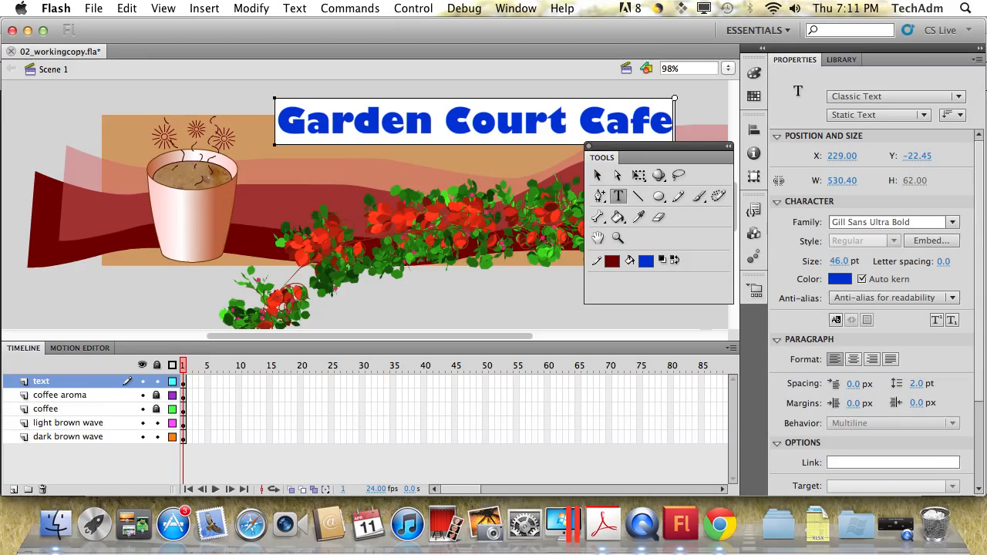
key(Return)
text(Taste)
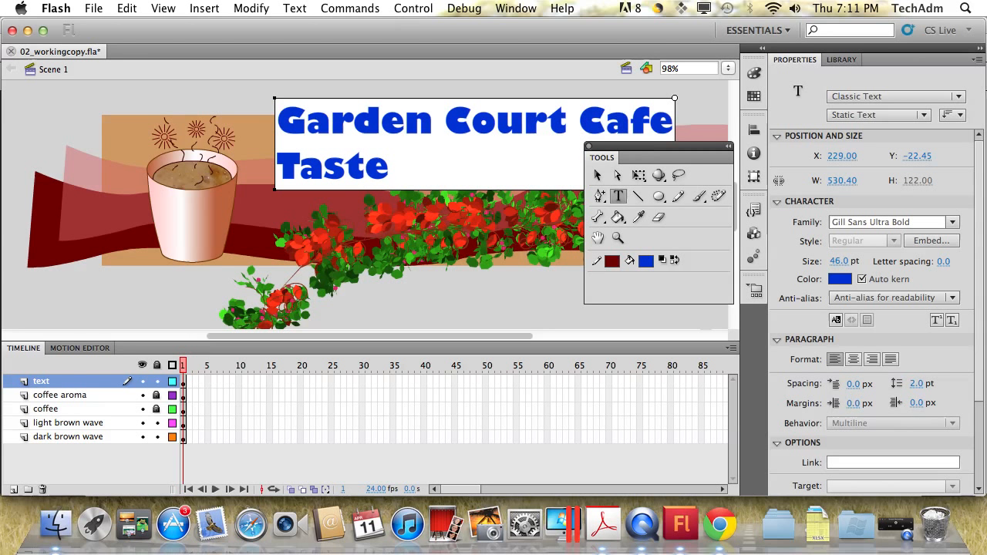
text( The Diffe)
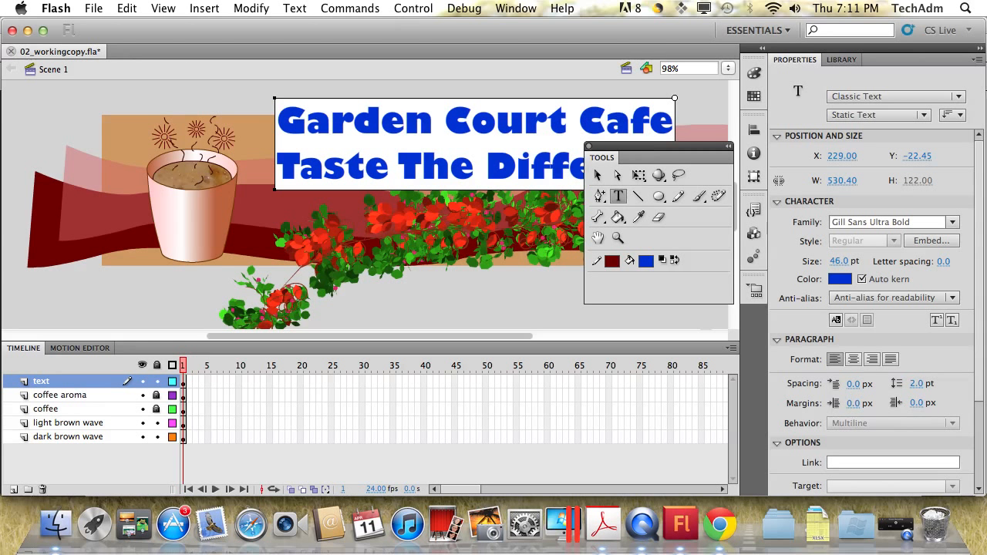
text(rence)
Set the size of both lines of the banner text to 35 pt.
drag(603, 158, 661, 310)
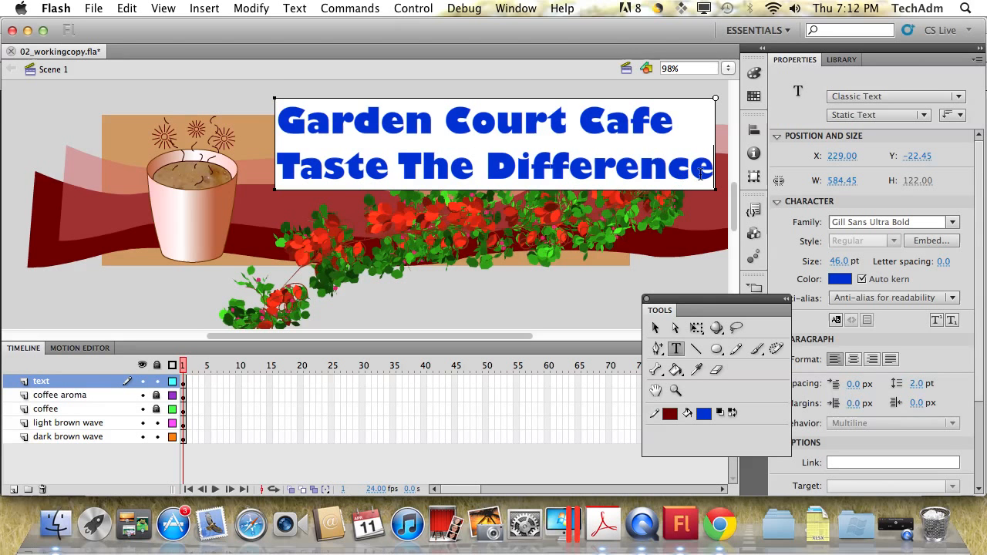
drag(712, 165, 238, 121)
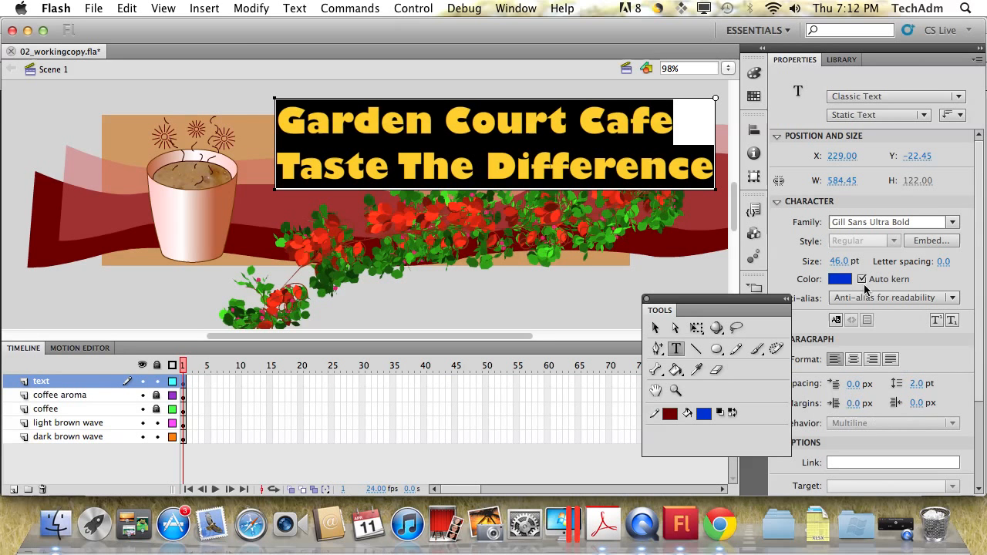
drag(846, 263, 837, 263)
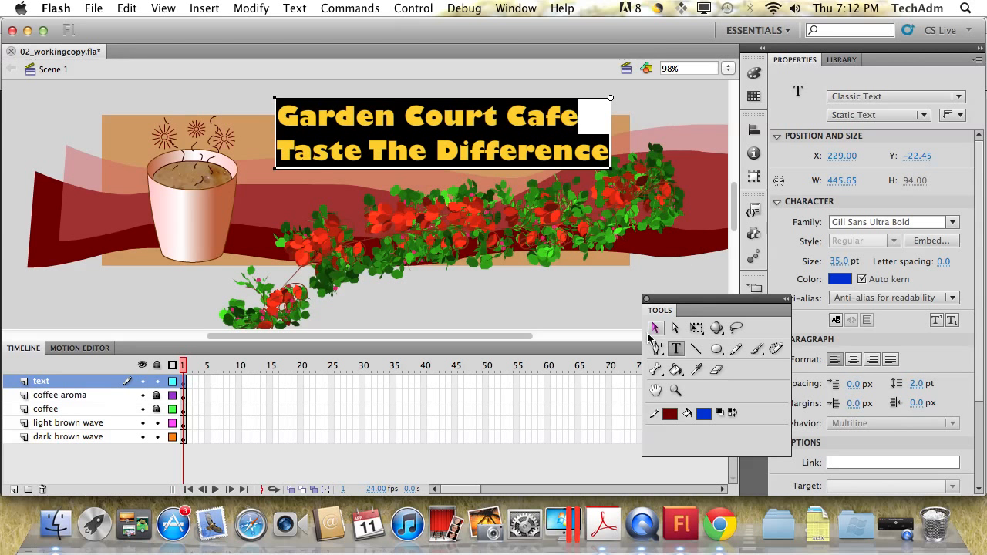
Move the text block onto the banner beside the coffee cup, at about X 197, Y 31.
click(655, 328)
drag(427, 121, 410, 171)
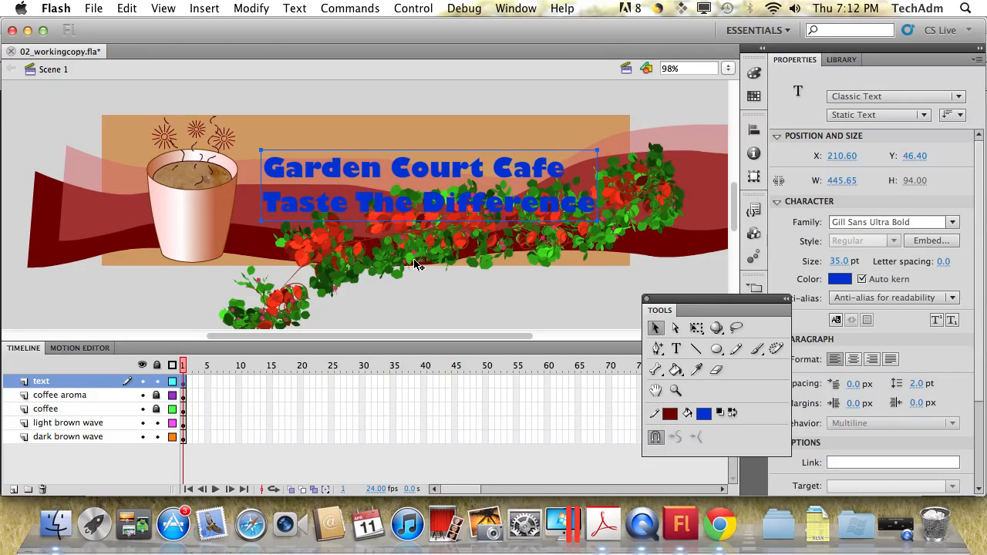
drag(425, 204, 415, 171)
click(480, 307)
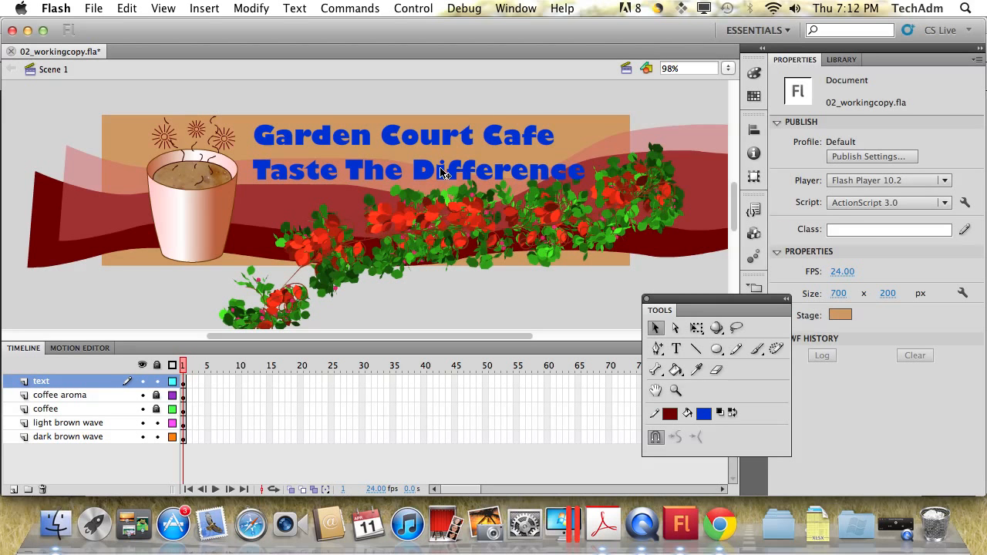
drag(429, 172, 432, 194)
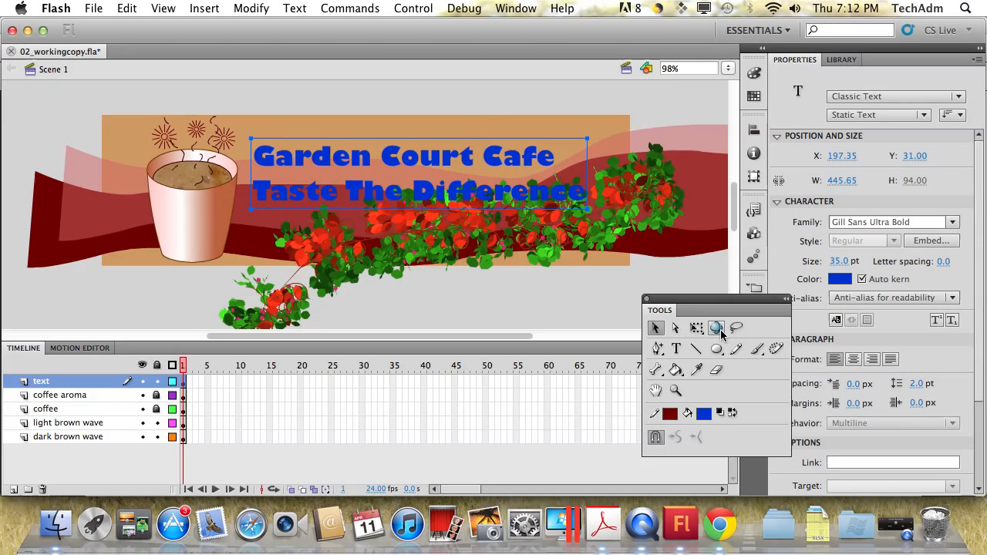
Add a white Glow filter to the text block and move the block down to about Y 48.
drag(732, 304, 646, 306)
scroll(833, 351, down, 3)
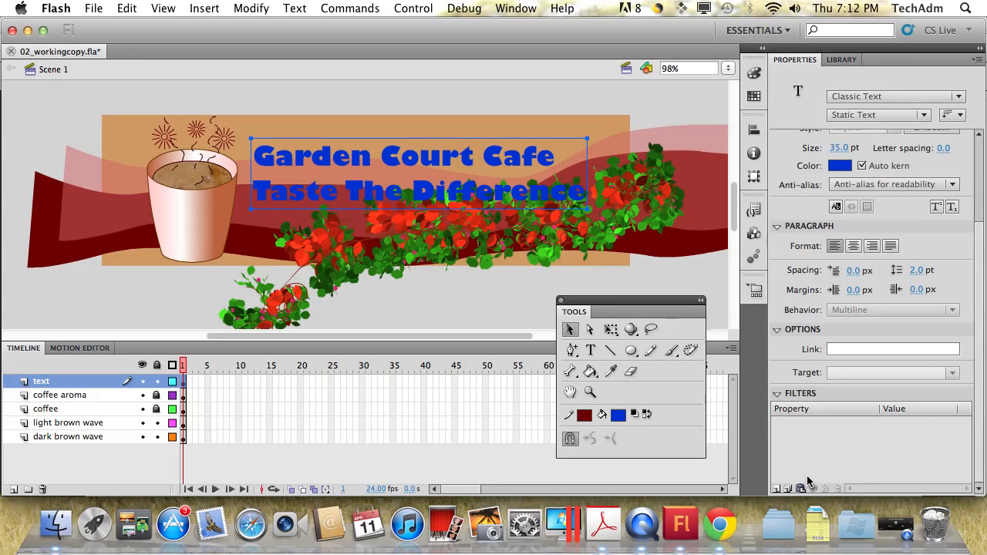
click(779, 490)
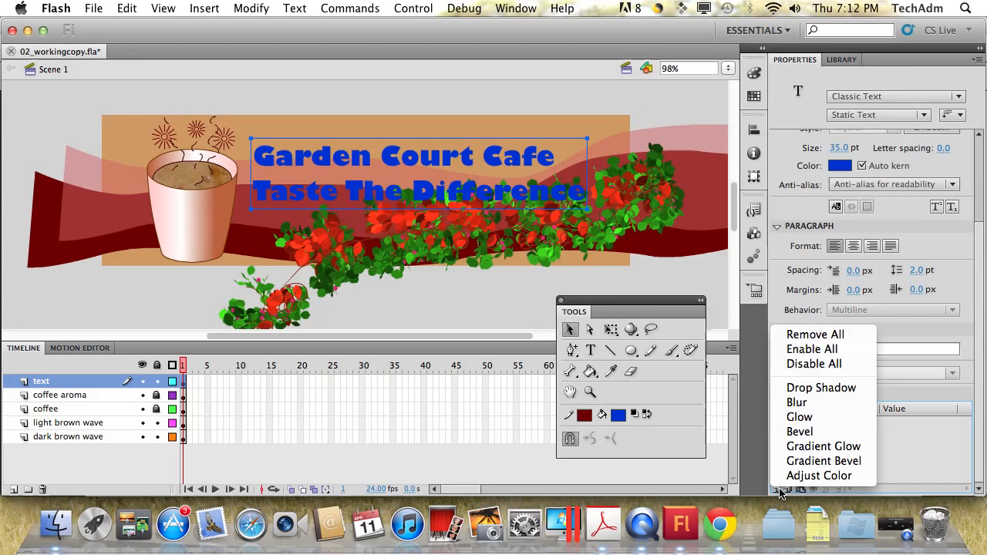
click(806, 418)
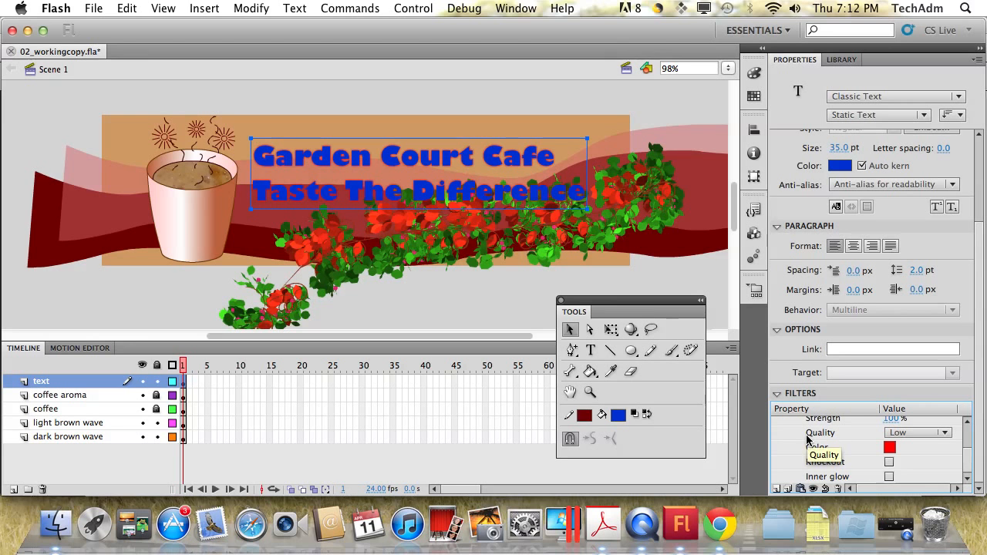
click(889, 449)
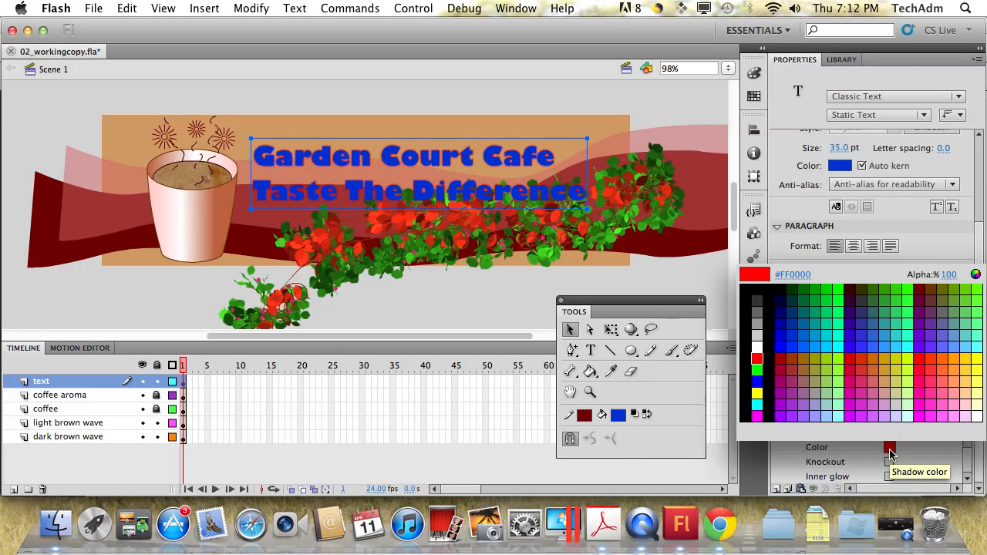
click(757, 347)
click(512, 297)
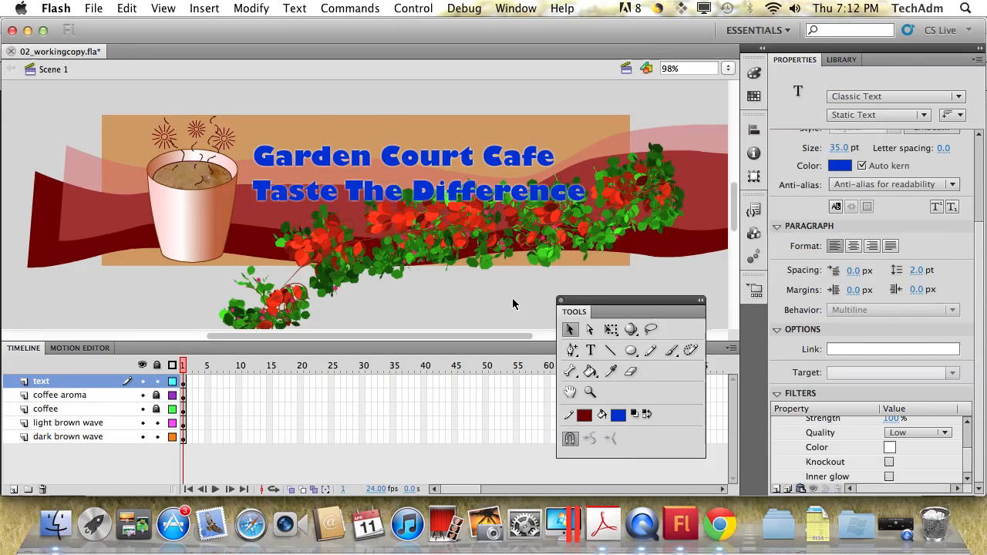
drag(435, 158, 435, 172)
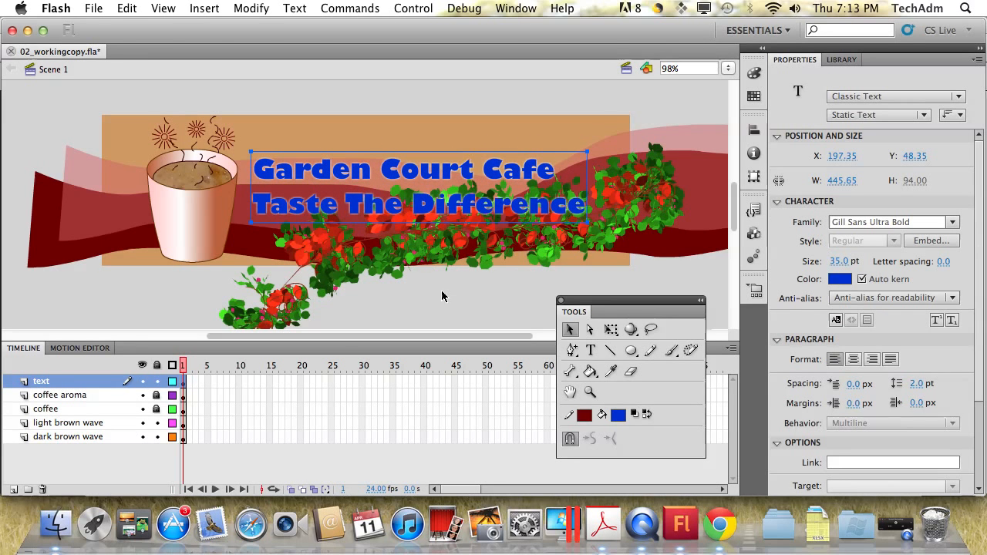